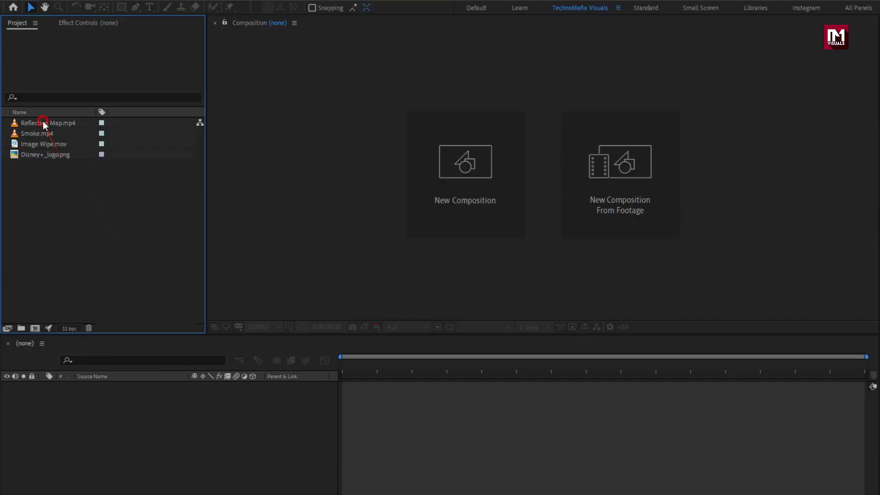
Step: Select the imported Reflection Map.mp4 clip in the Project panel to check its details
click(43, 123)
Step: Check the details of the Smoke, Image Wipe and Disney+ logo items in the Project panel
click(45, 133)
click(49, 144)
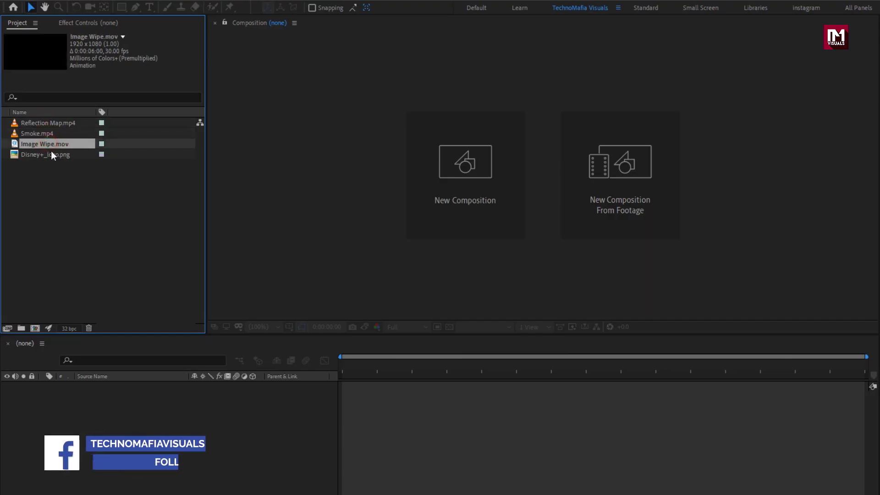
click(52, 154)
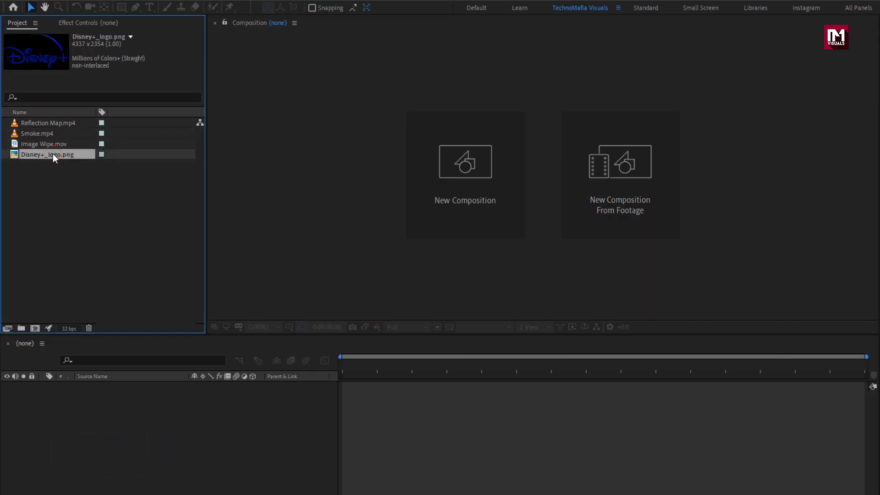
Step: Create a new composition named Logo_Reveal with a 6-second duration
key(ctrl+n)
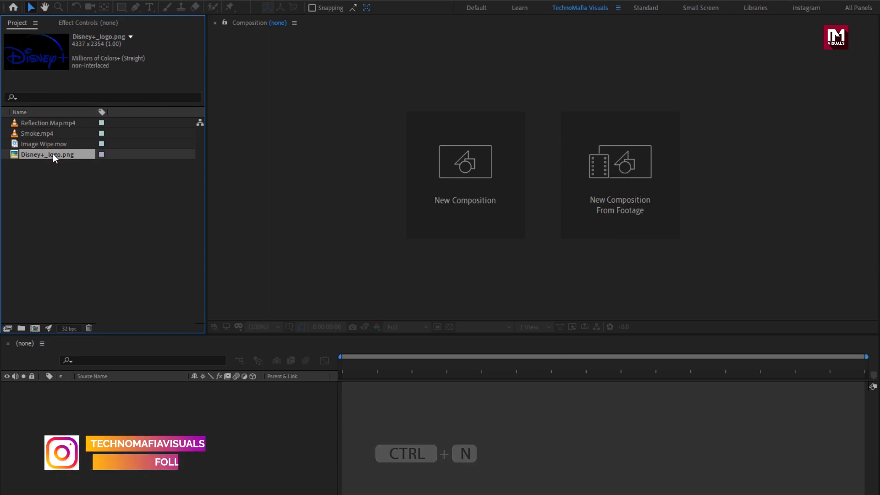
click(437, 199)
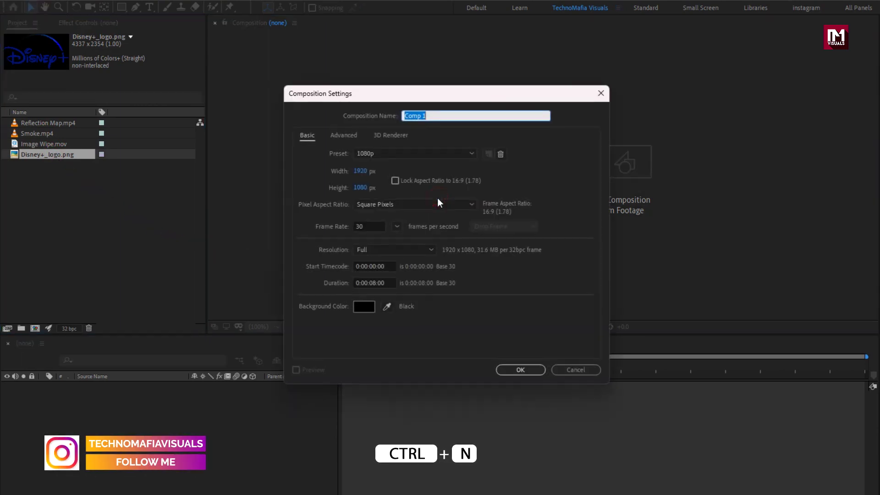
text(Logo)
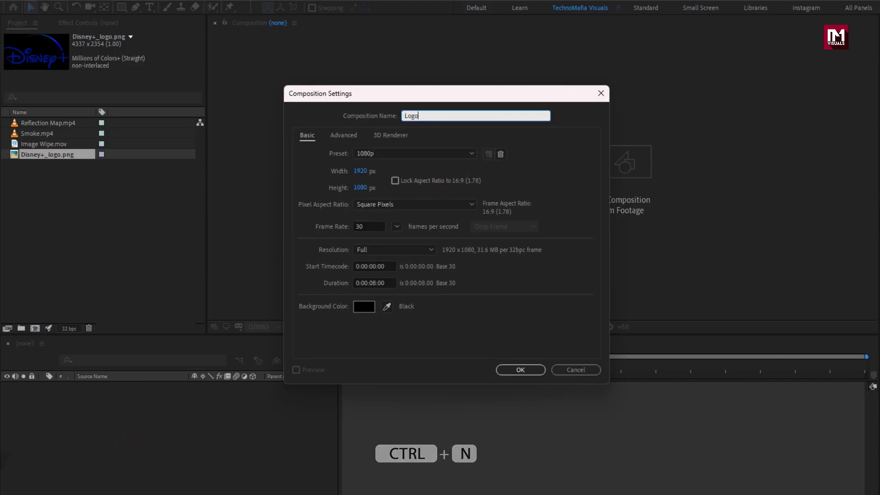
text(_Reveal)
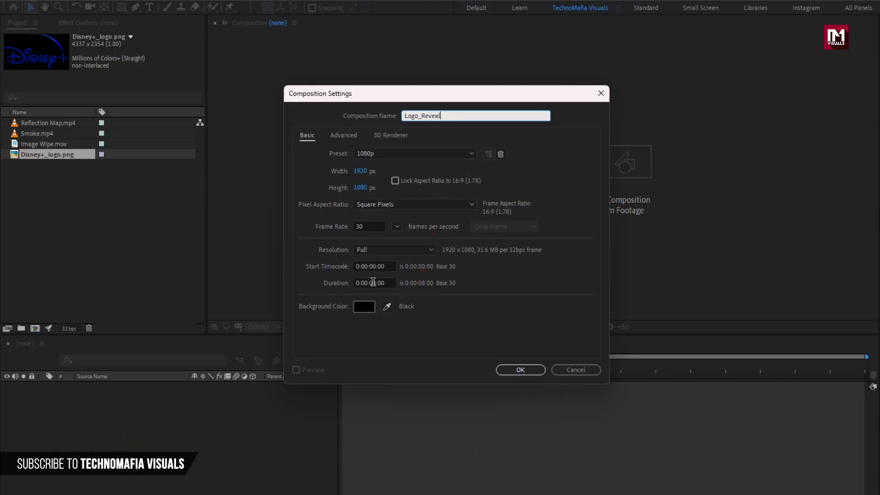
click(373, 282)
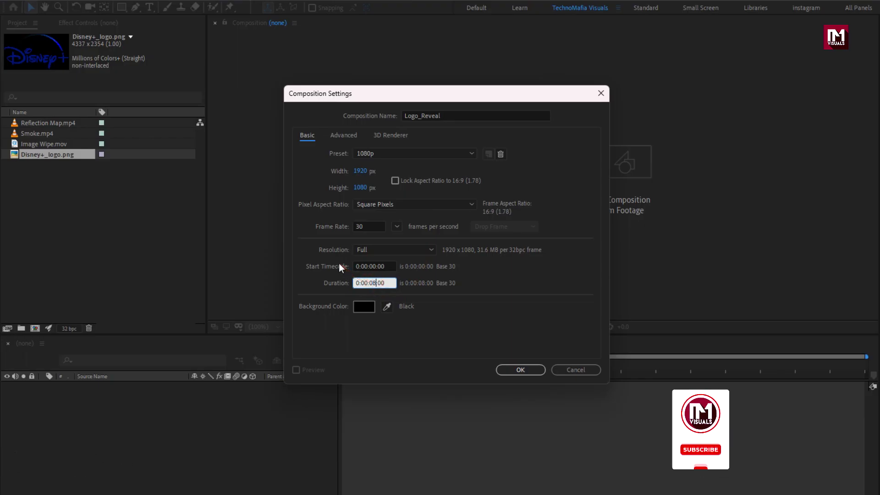
key(BackSpace)
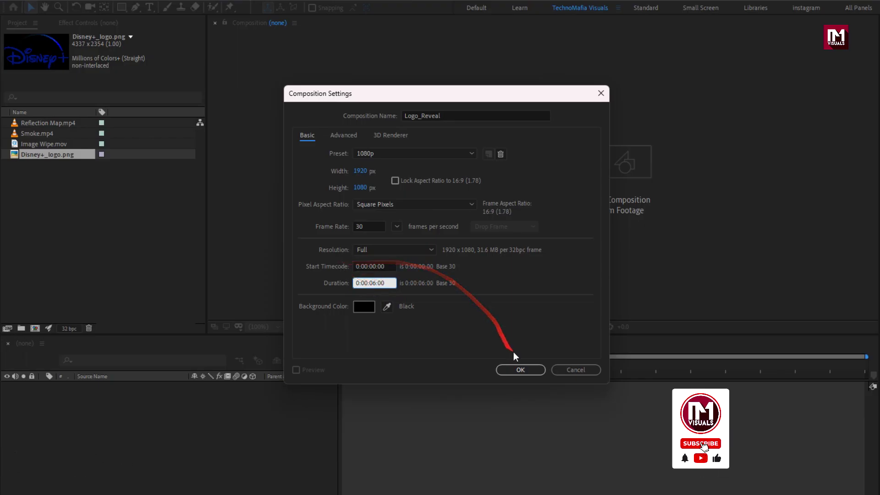
click(521, 369)
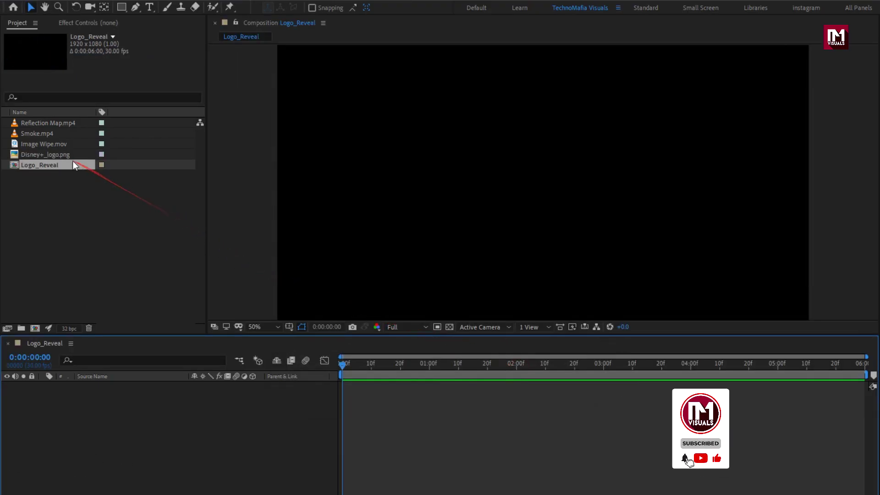
Step: Add Disney+_logo.png to the Logo_Reveal timeline and scale it to 18%
drag(62, 156, 120, 415)
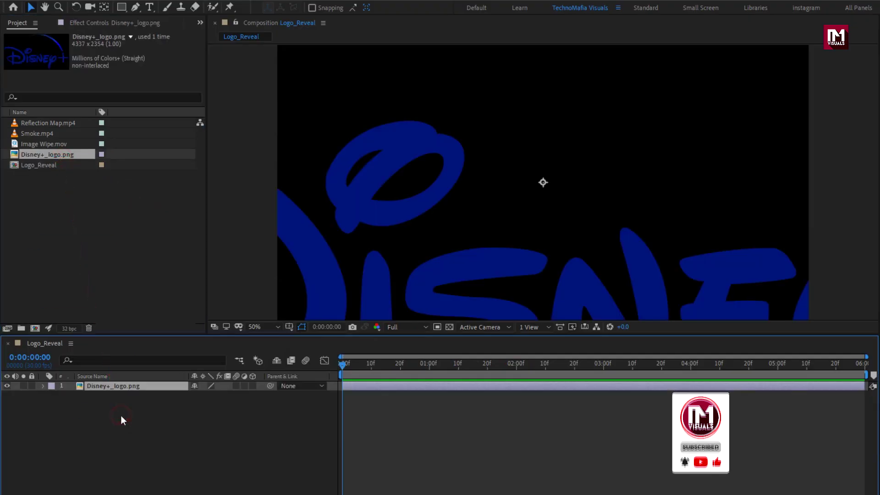
key(s)
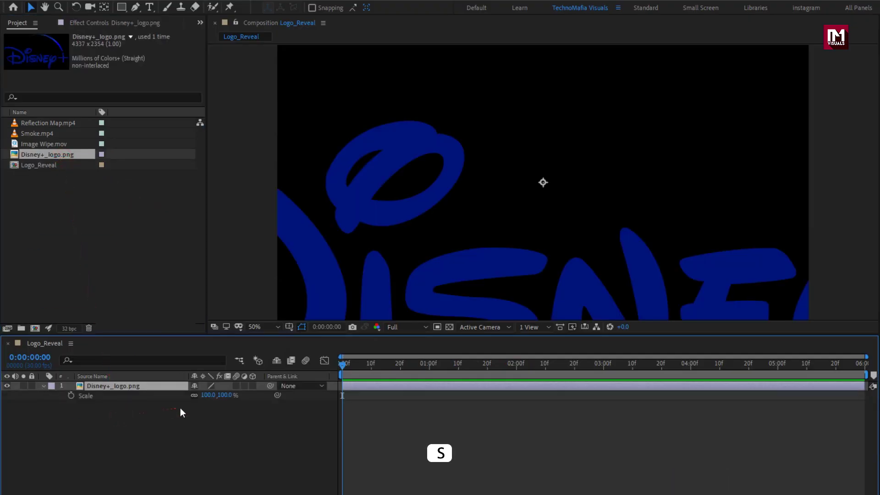
drag(212, 396, 179, 399)
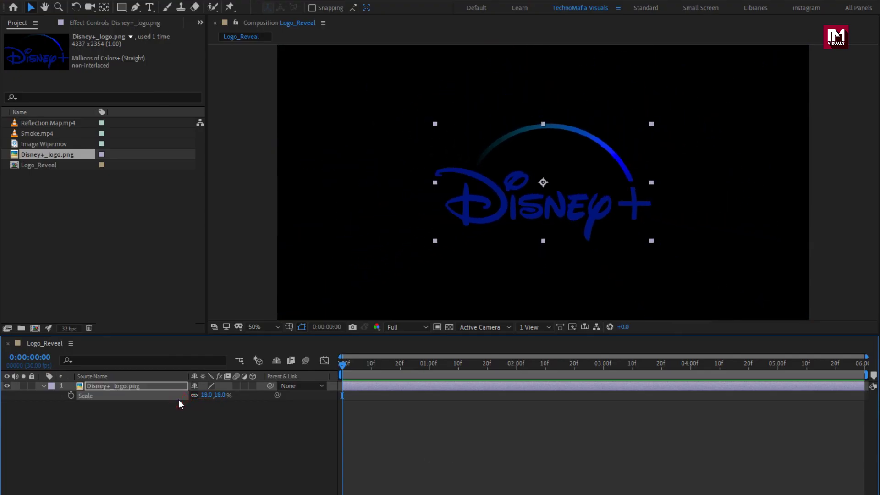
click(42, 386)
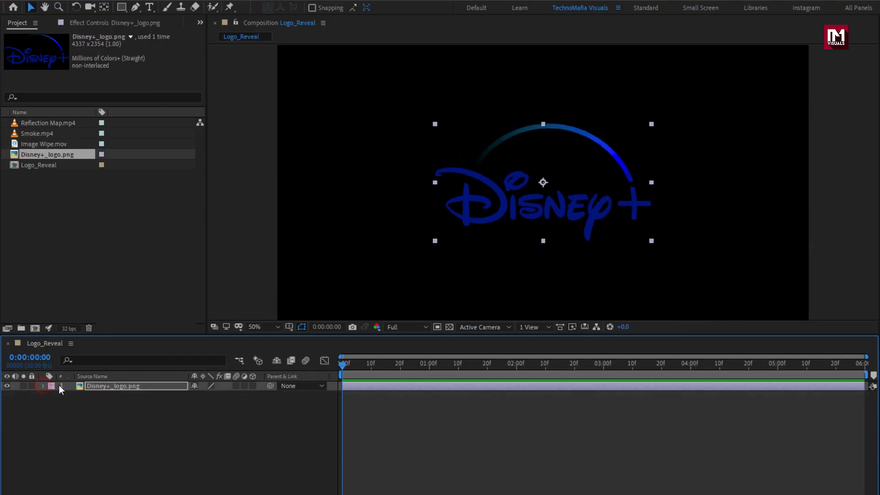
Step: Pre-compose the logo layer into a composition named Logo, moving all attributes
right_click(85, 386)
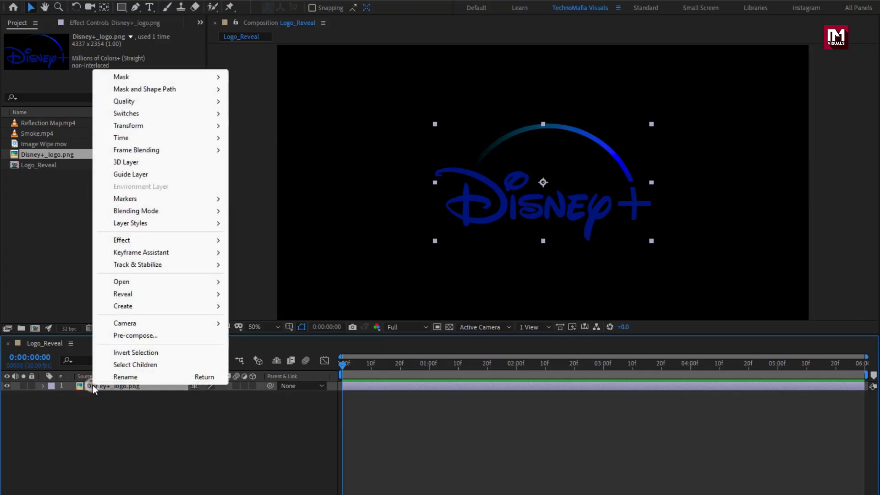
click(118, 336)
text(Logo)
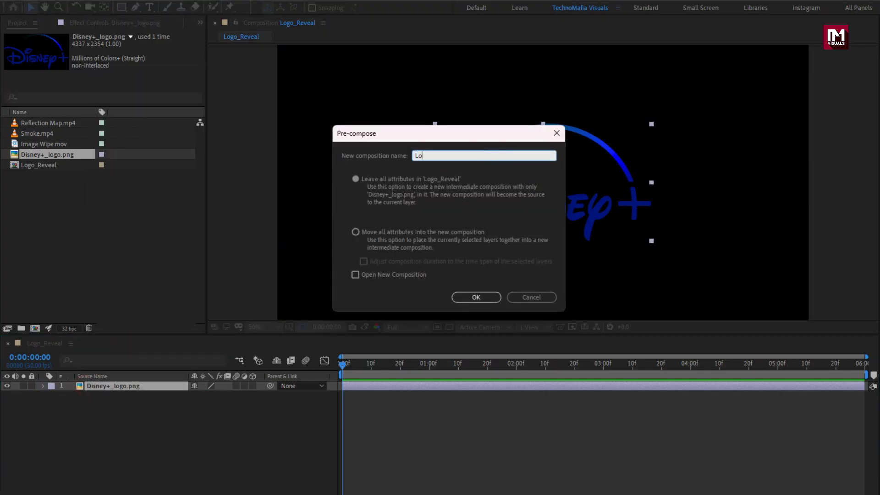
click(355, 232)
click(464, 298)
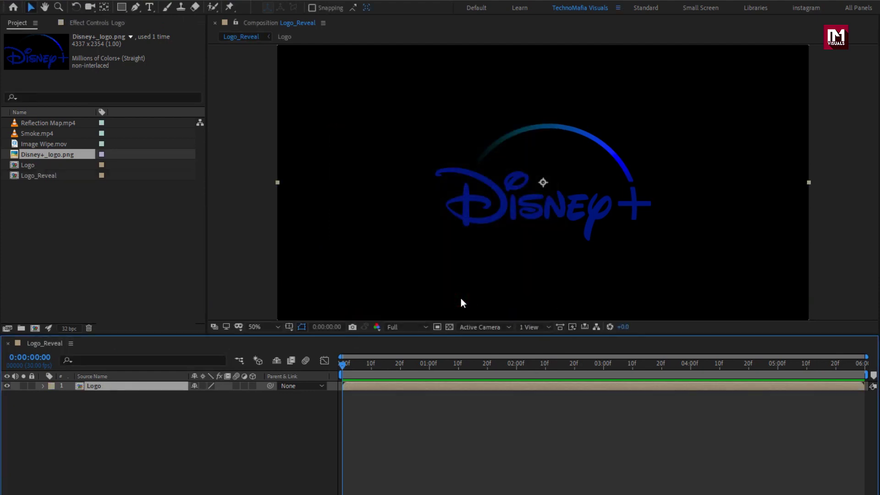
Step: Add a new black solid layer named Outline
right_click(125, 420)
mouse_move(155, 300)
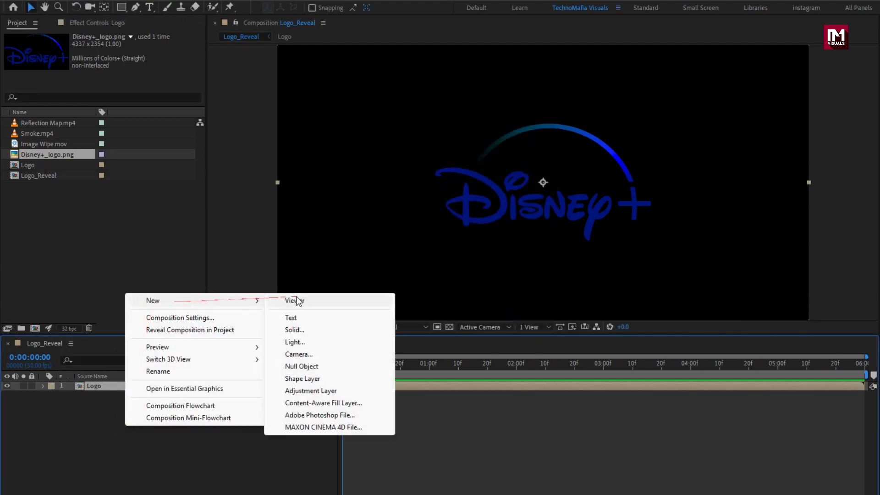
click(304, 331)
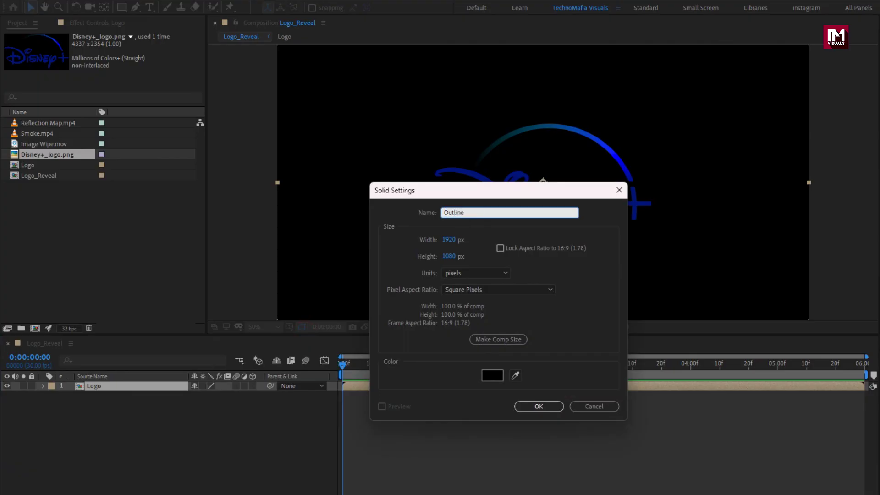
click(531, 407)
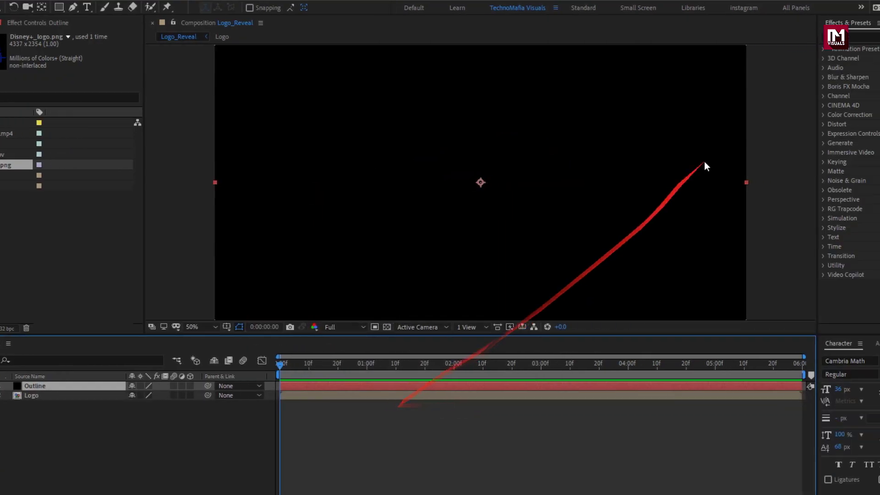
Step: Apply CC Glass to Outline, bump-mapped to Logo's alpha with softness 5
click(852, 36)
text(cc gla)
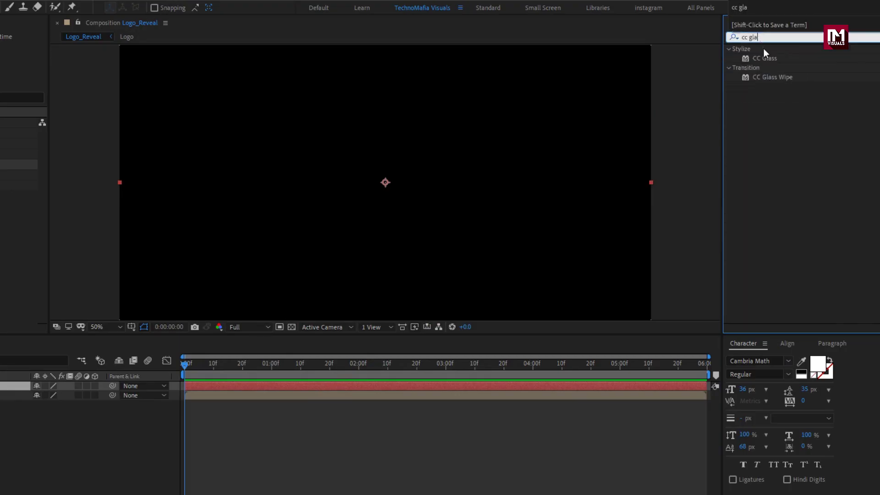
drag(765, 56, 347, 110)
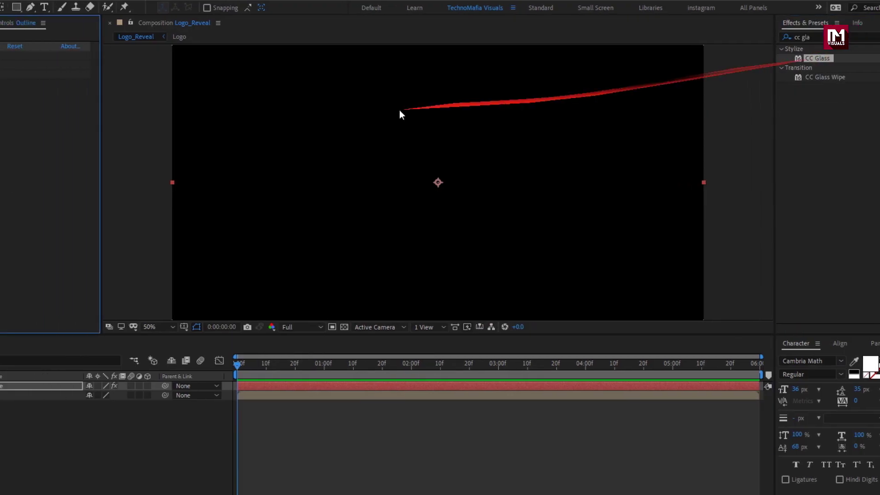
click(16, 55)
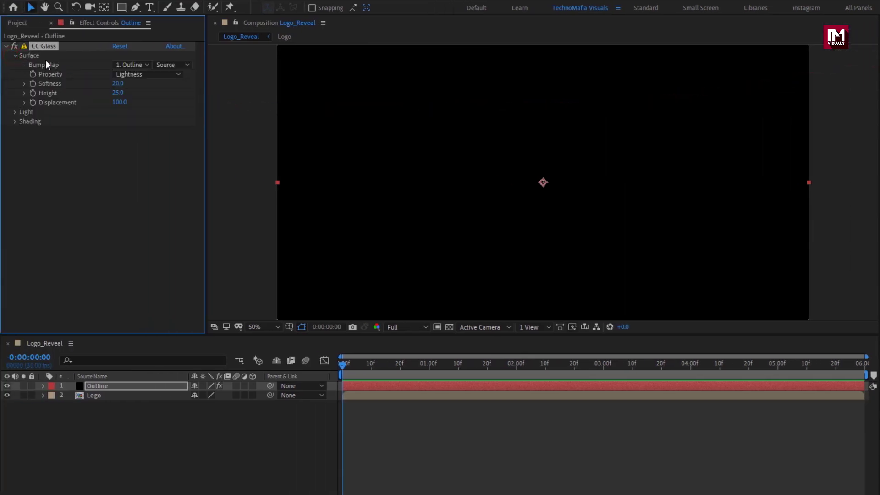
click(130, 64)
click(147, 104)
click(144, 75)
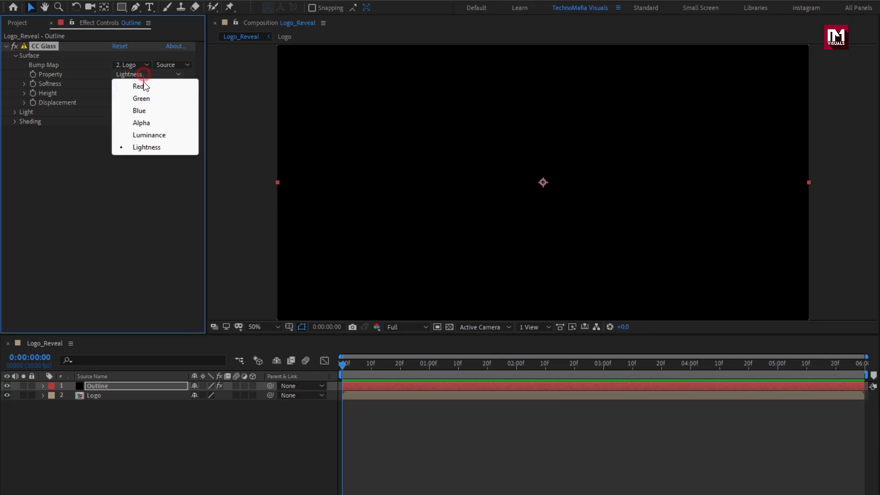
click(146, 122)
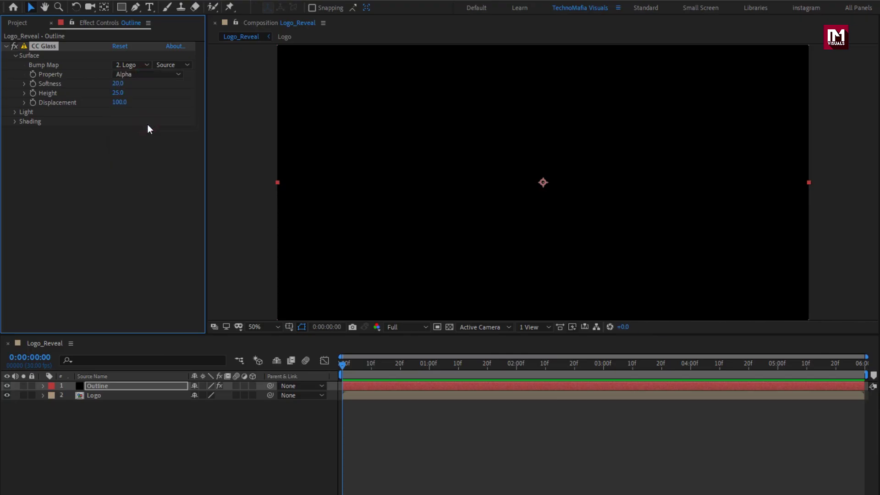
text(5)
key(Return)
click(115, 93)
Step: Set the CC Glass light source to the composition's lights
click(19, 115)
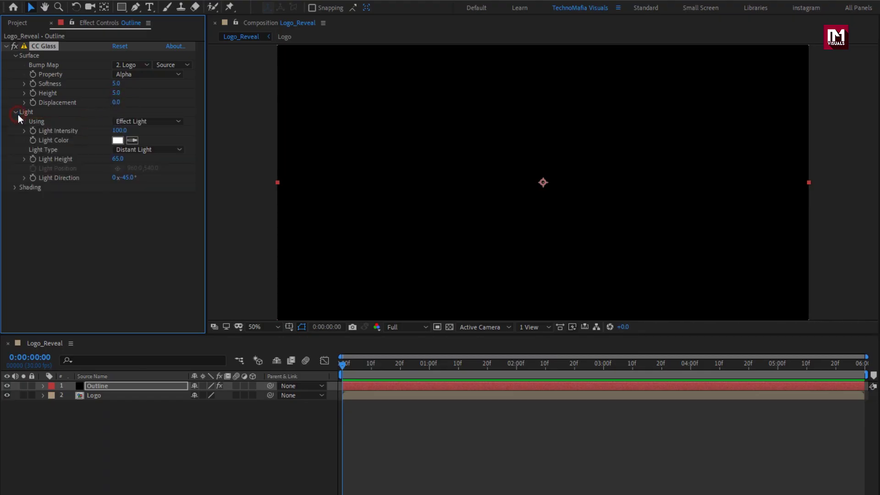
click(138, 121)
click(146, 146)
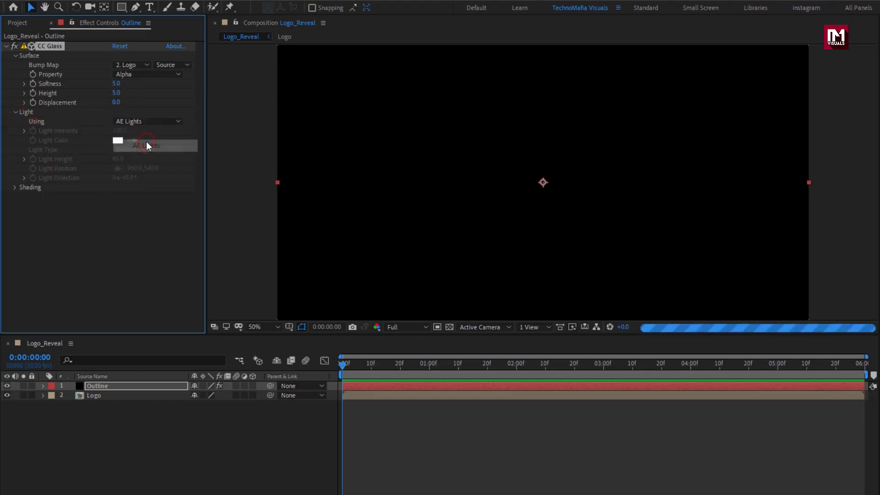
Step: Set CC Glass shading to Metal 0, Roughness 0.05 and Specular 100
click(15, 188)
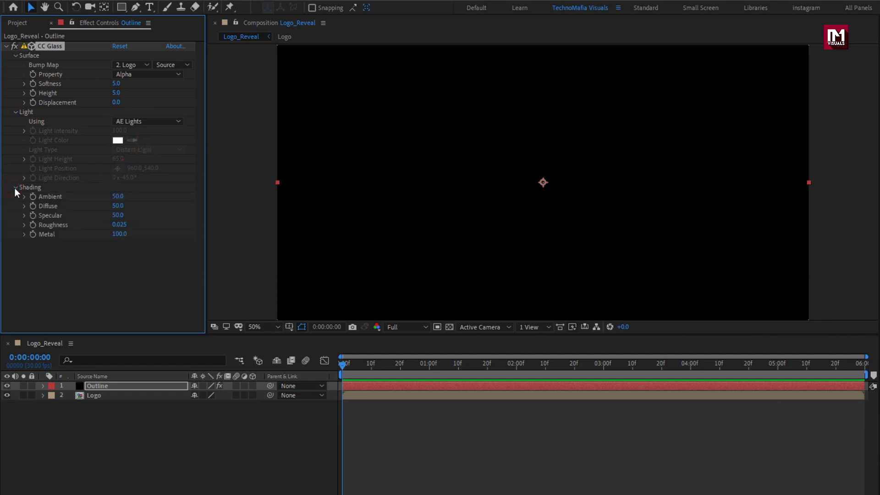
click(127, 235)
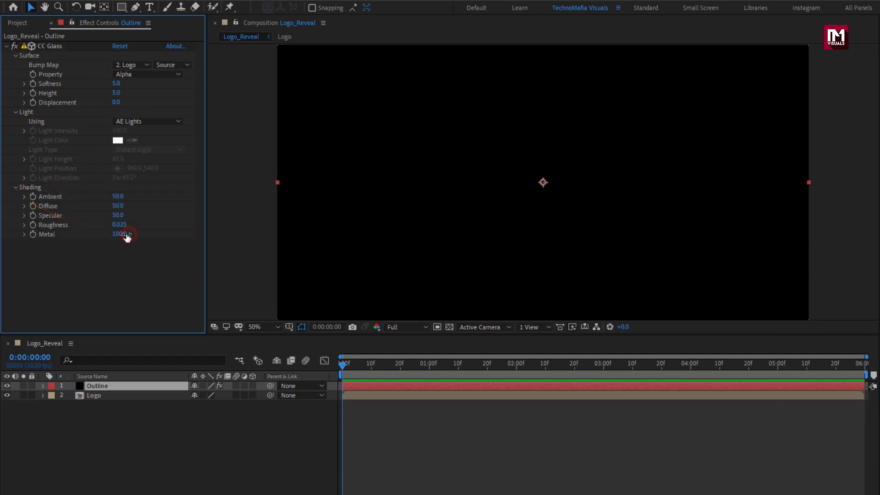
text(0)
key(Return)
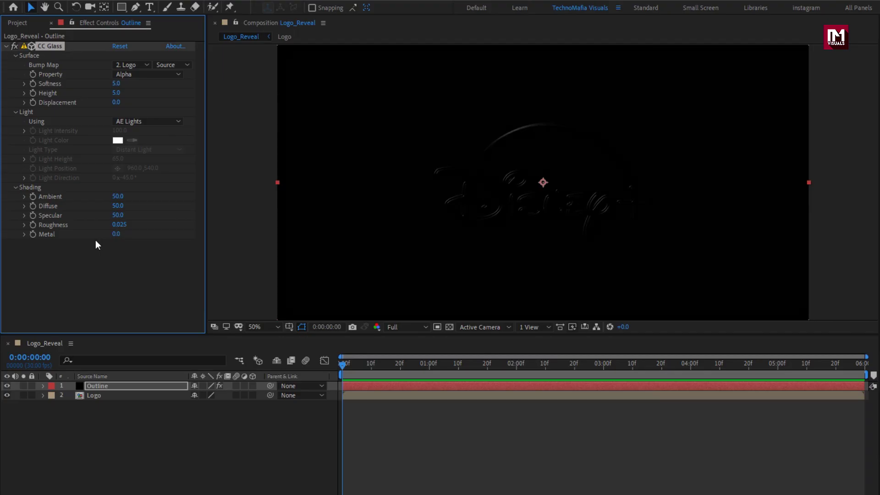
click(114, 225)
key(Return)
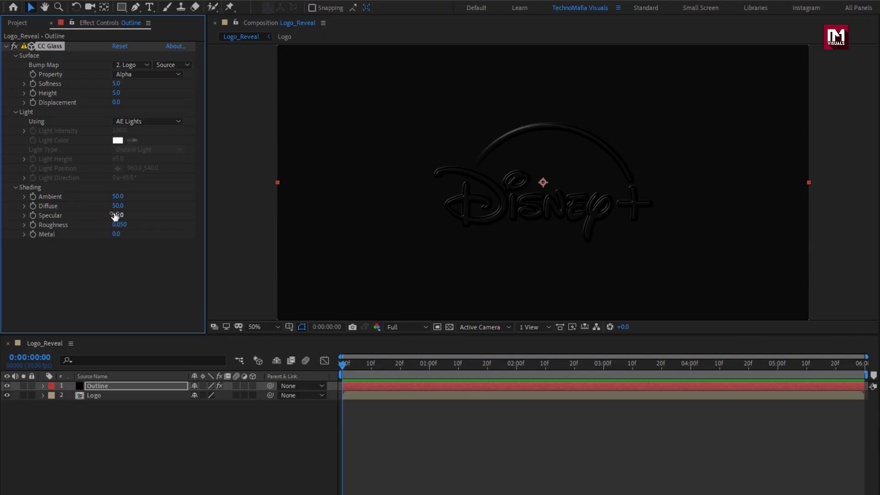
text(100)
key(Return)
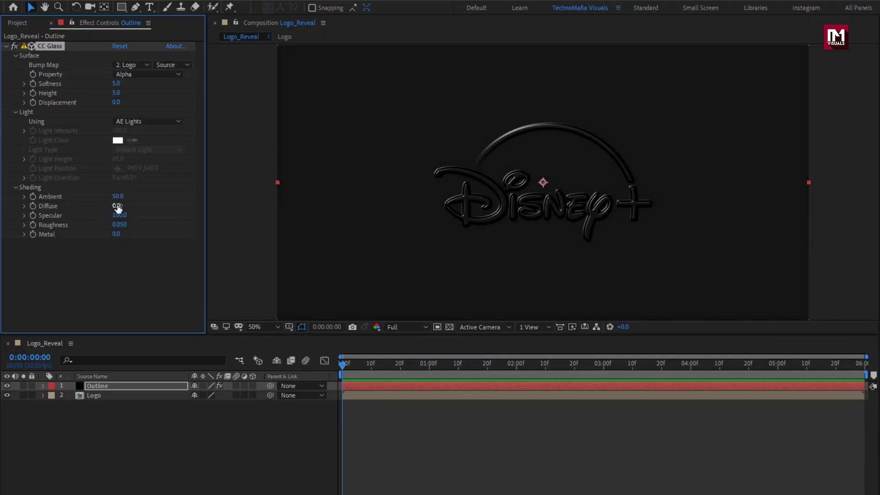
Step: Add a new adjustment layer above the logo
right_click(151, 408)
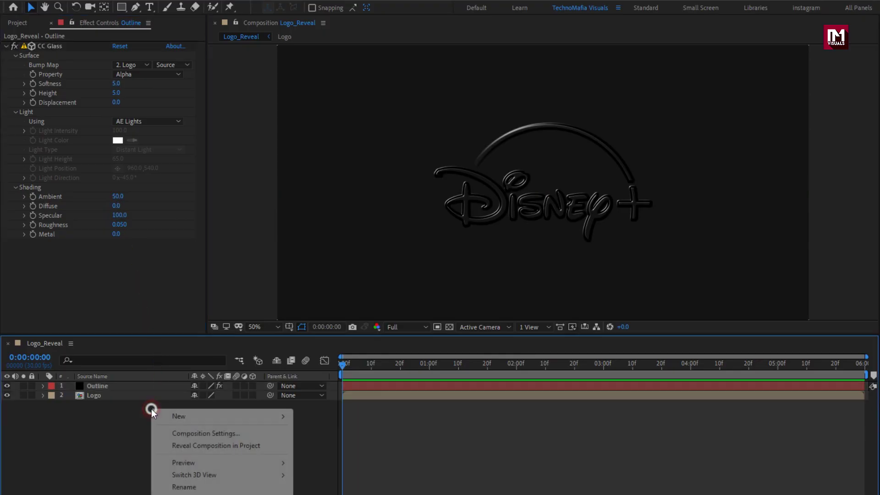
mouse_move(216, 417)
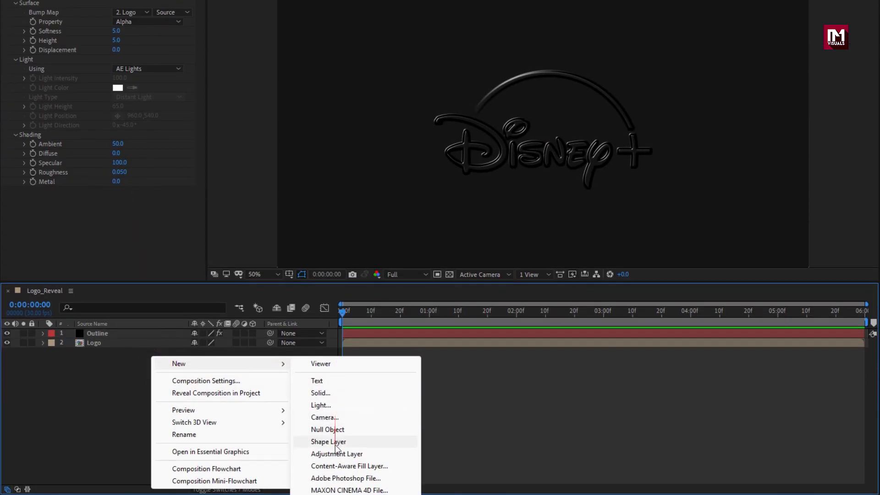
click(337, 454)
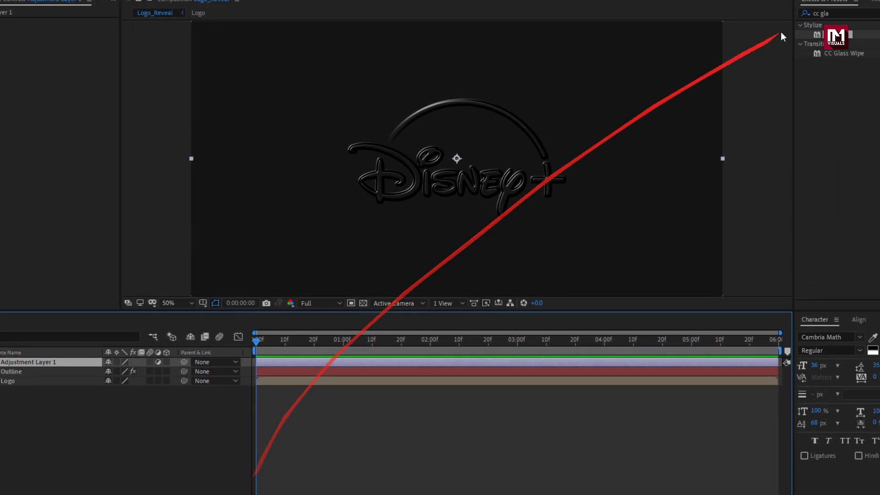
Step: Apply Photo Filter to the adjustment layer with a Custom filter at 85% density
click(862, 0)
text(photo)
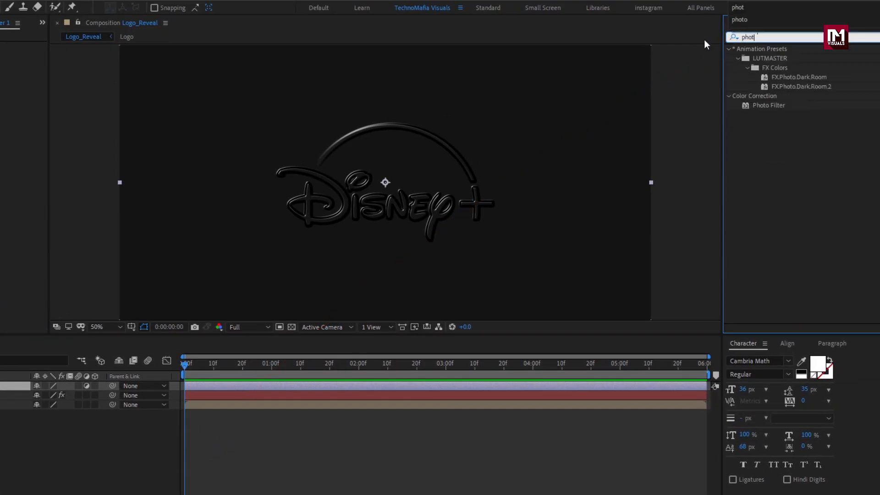
double_click(756, 106)
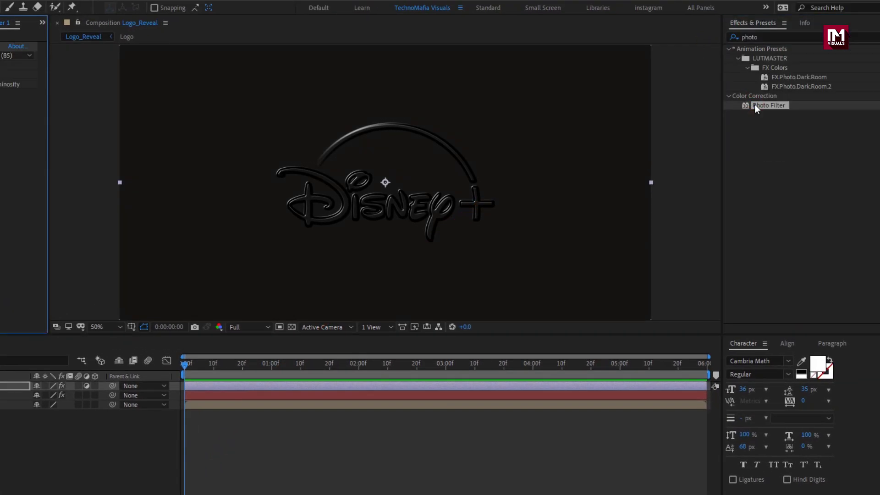
click(148, 56)
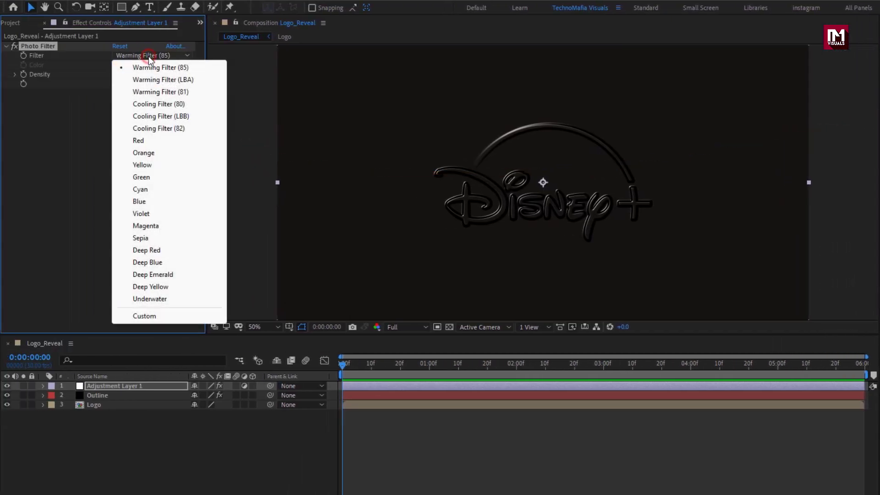
click(152, 315)
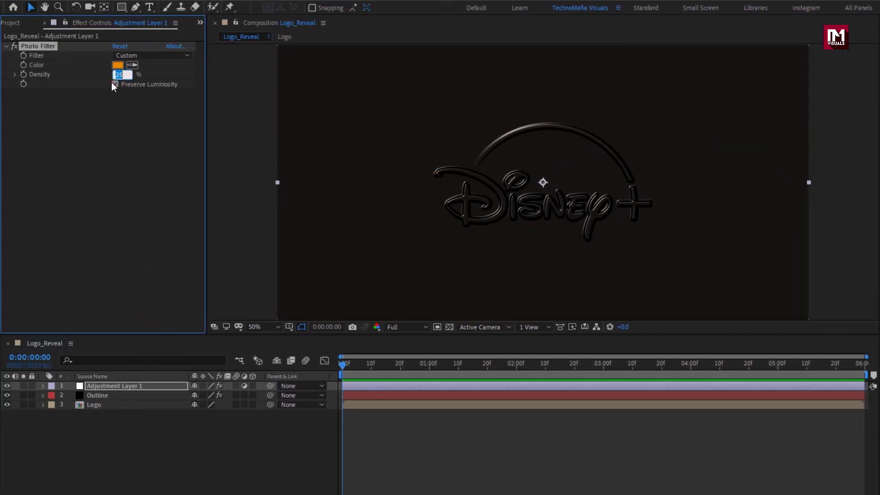
text(85)
click(113, 426)
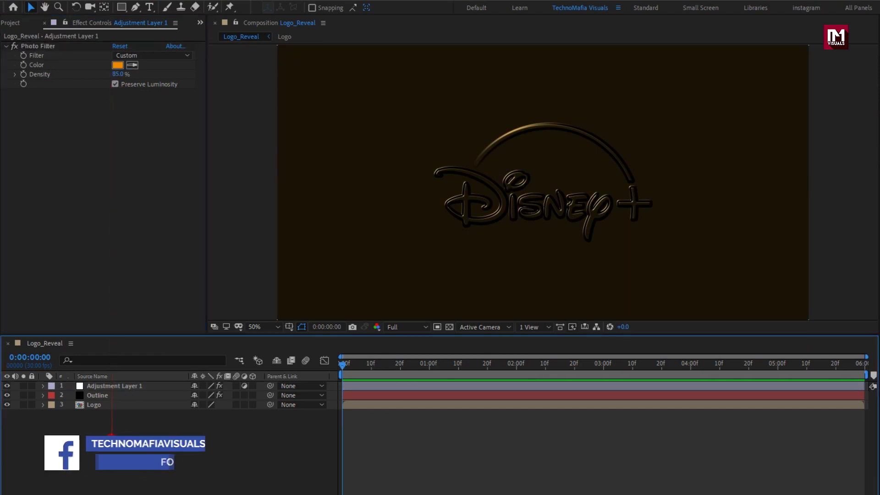
right_click(147, 435)
Step: Add a new point light layer, Point Light 1
mouse_move(175, 312)
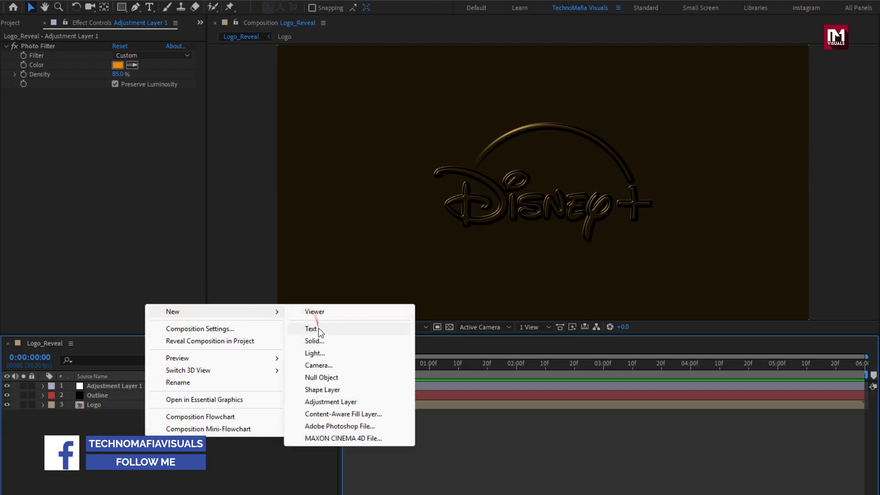
click(316, 353)
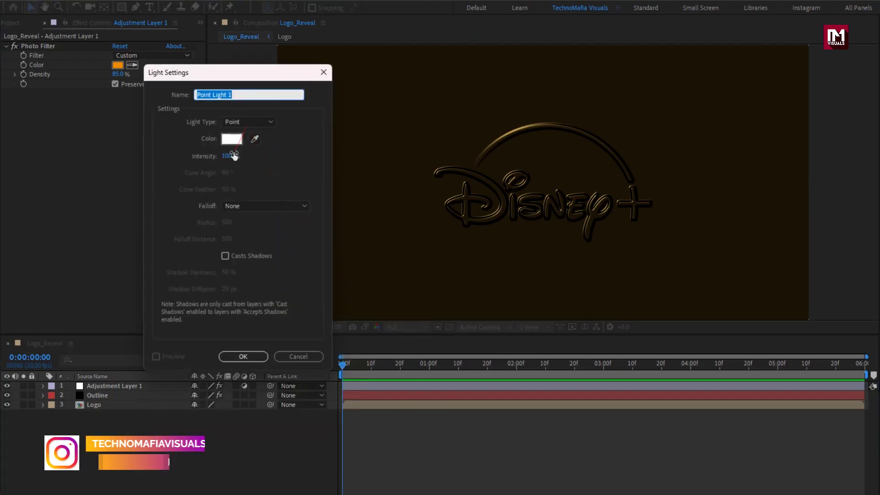
click(240, 357)
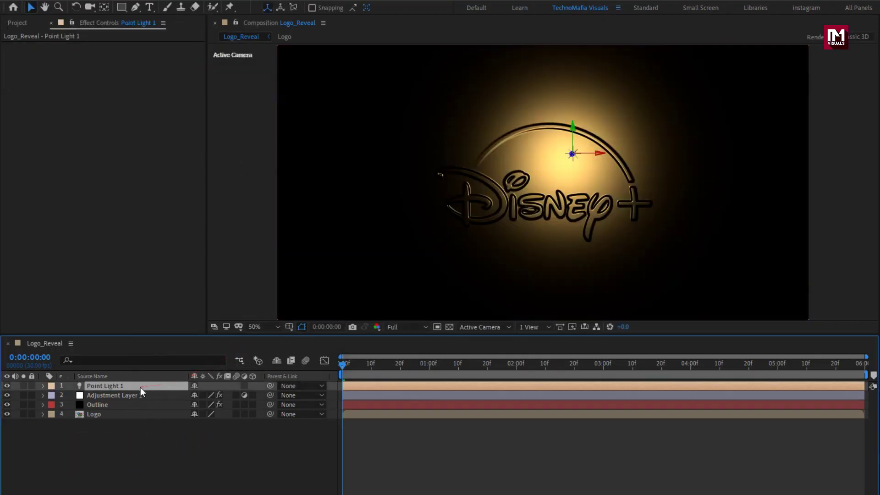
Step: Keyframe the light's Intensity at 100% at 2 seconds and 0% at the start
click(43, 386)
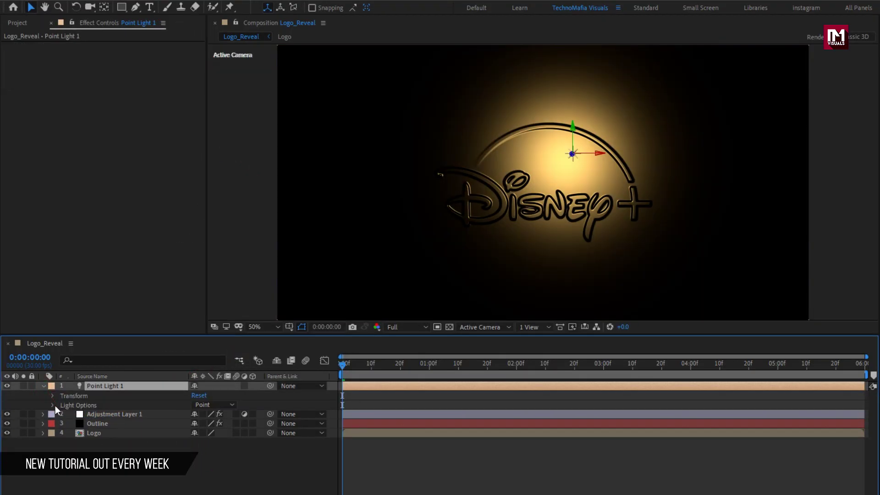
click(54, 405)
drag(471, 363, 518, 371)
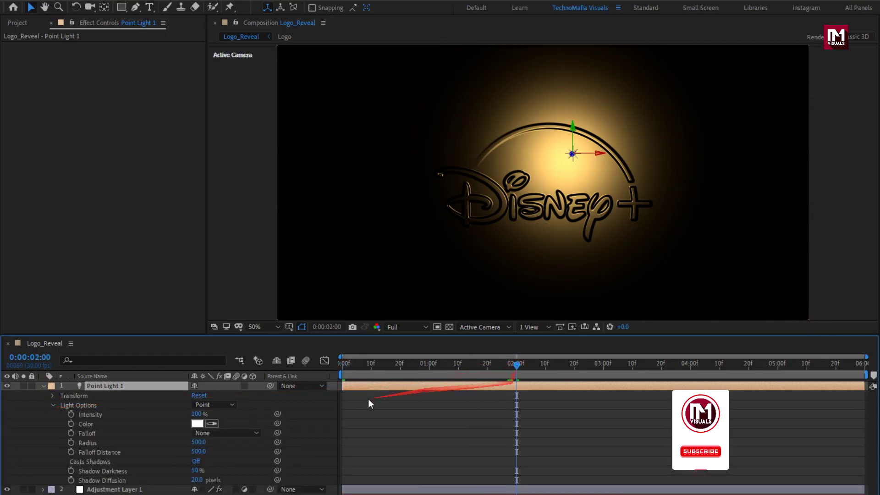
click(72, 414)
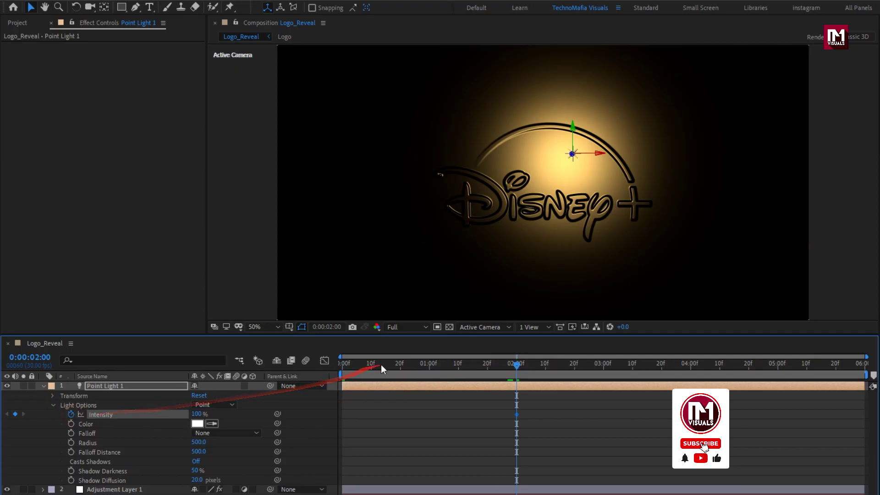
key(Home)
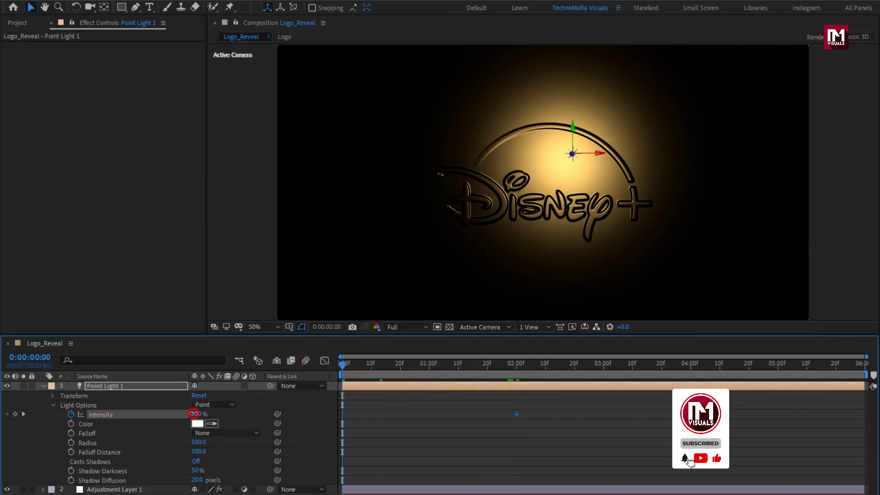
drag(193, 413, 47, 416)
click(198, 412)
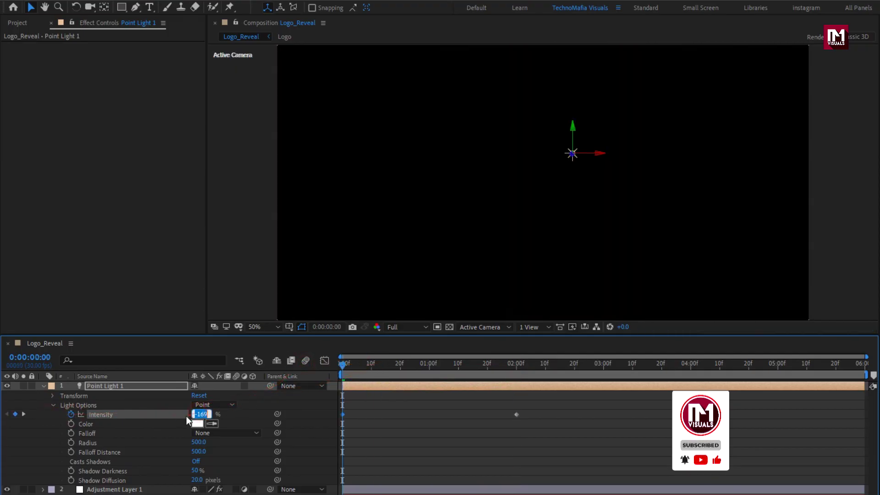
text(0)
key(Return)
Step: Set the point light's Radius to 1000 and preview the lit logo
drag(388, 365, 862, 367)
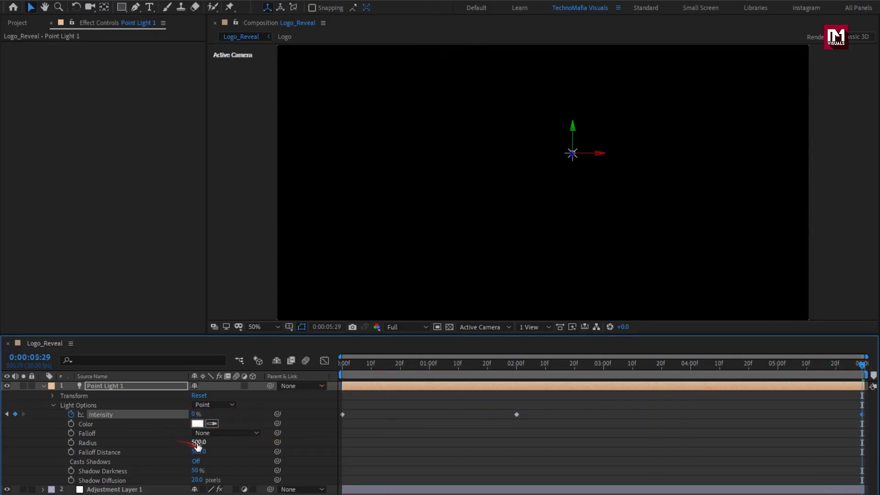
text(1000)
key(Return)
drag(362, 367, 461, 374)
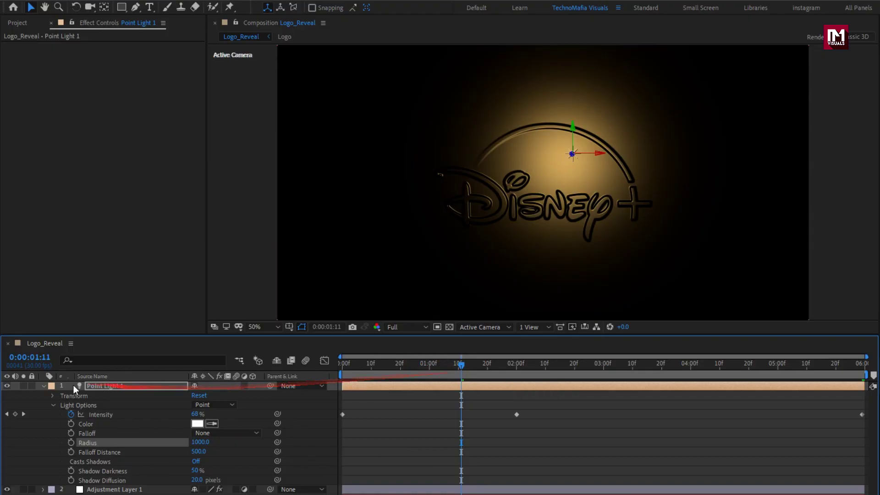
click(42, 386)
Step: Add a new null object layer, Null 1
right_click(141, 433)
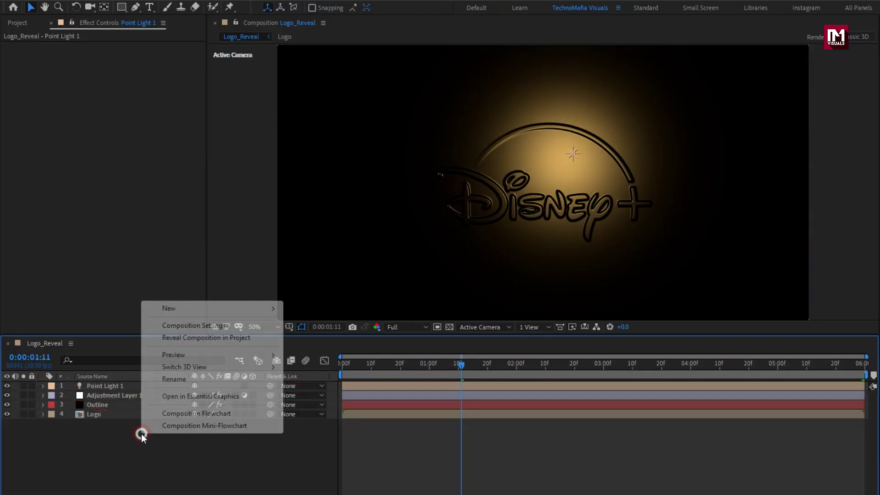
mouse_move(184, 312)
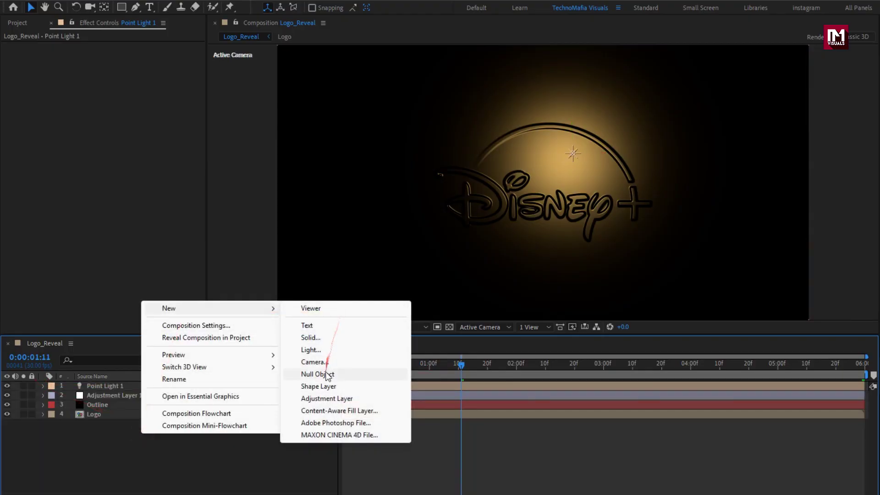
click(341, 361)
Step: Parent Point Light 1 to Null 1
click(119, 394)
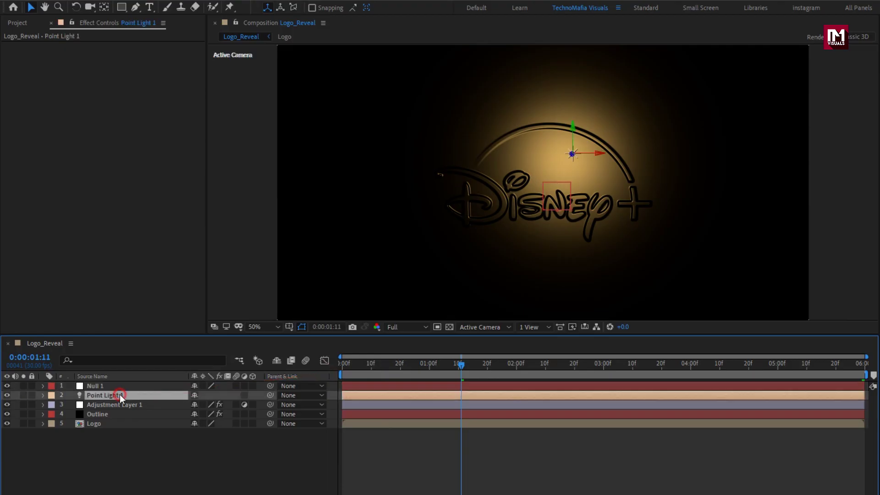
click(304, 395)
click(312, 423)
key(r)
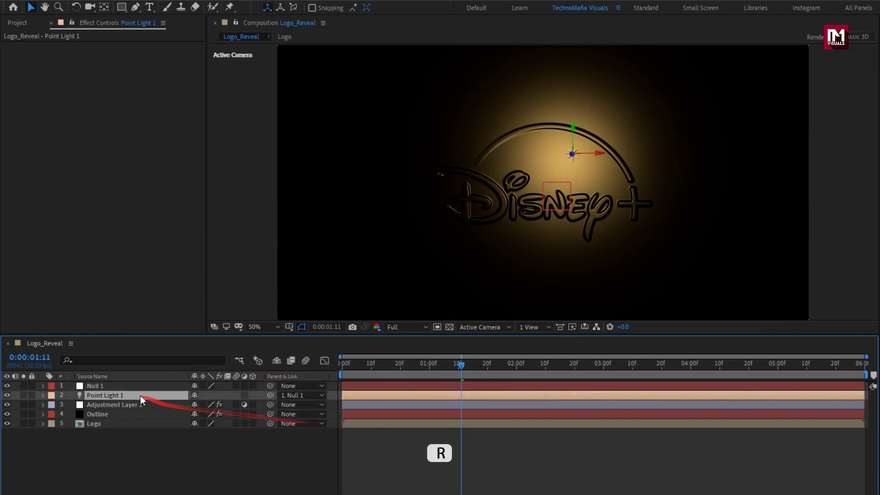
Step: Keyframe Null 1's Rotation at -90° at the start and 180° at the end
click(131, 387)
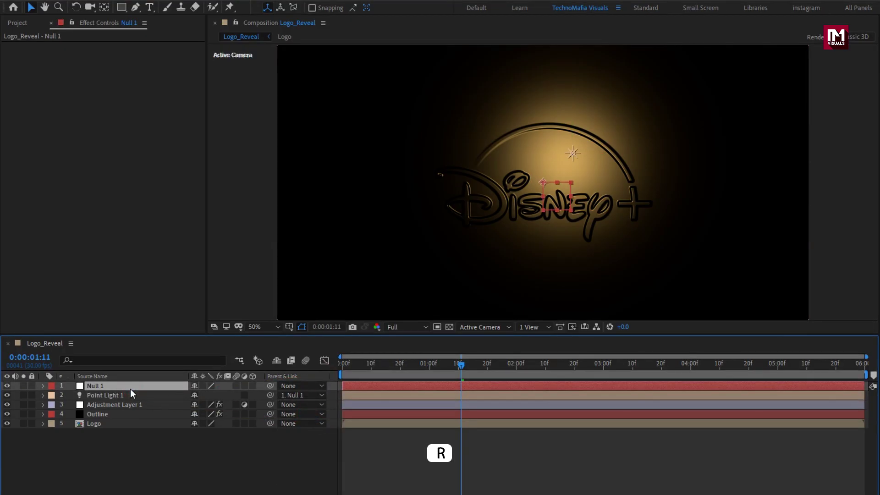
key(r)
click(341, 363)
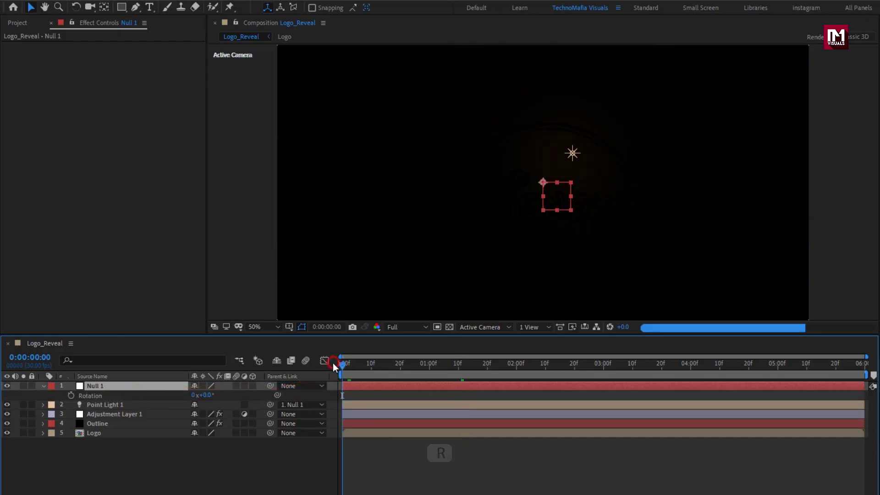
click(71, 396)
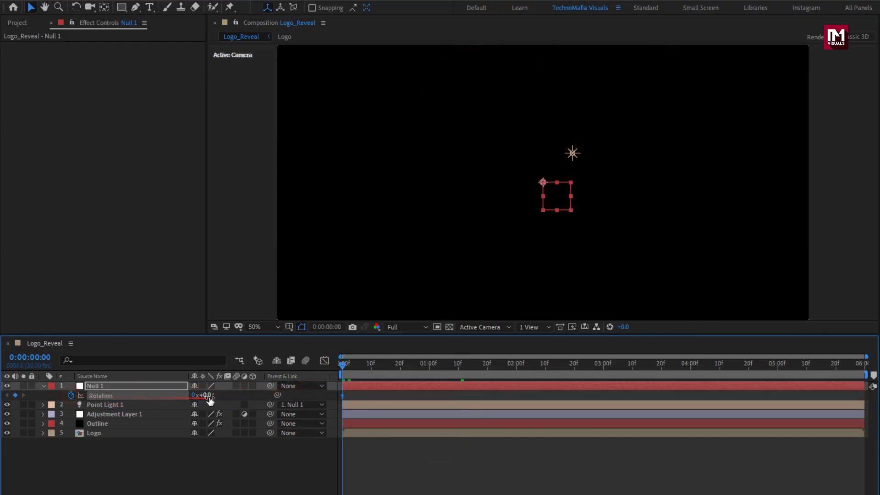
text(-90)
key(Return)
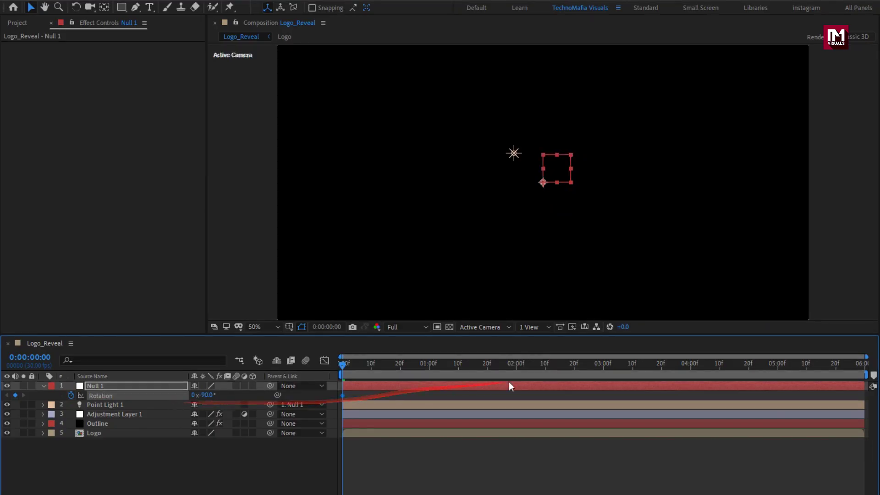
drag(552, 365, 866, 369)
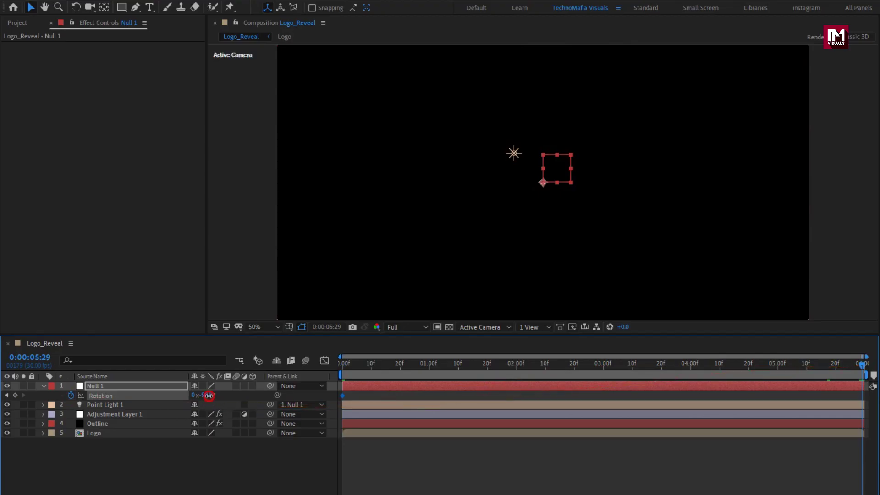
text(180)
key(Return)
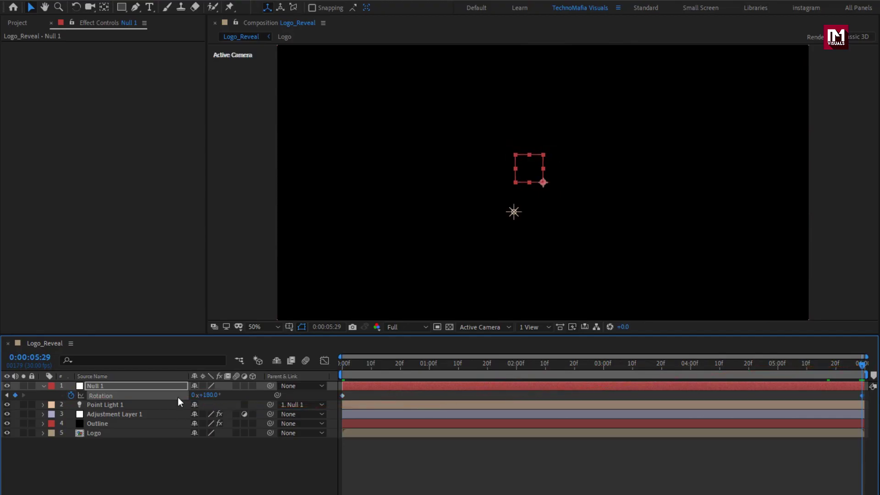
click(160, 385)
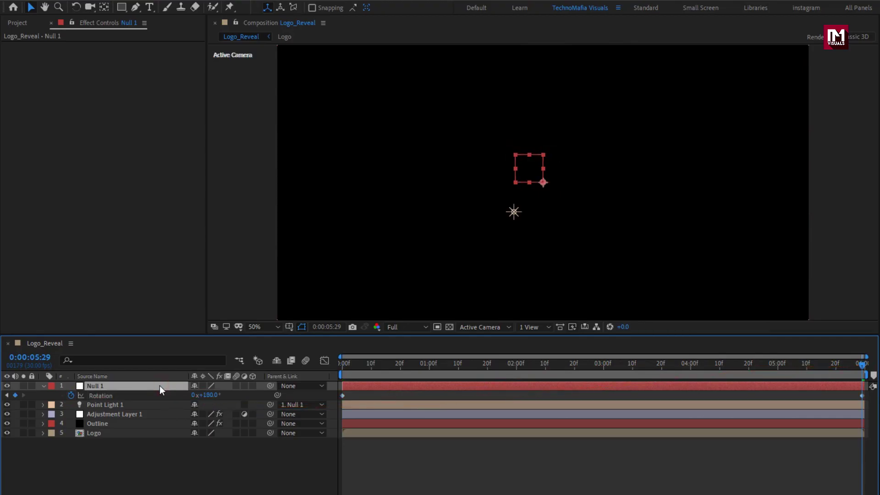
click(43, 386)
Step: Set Point Light 1's Position to X 960, Y 0, Z 0
drag(428, 372, 503, 368)
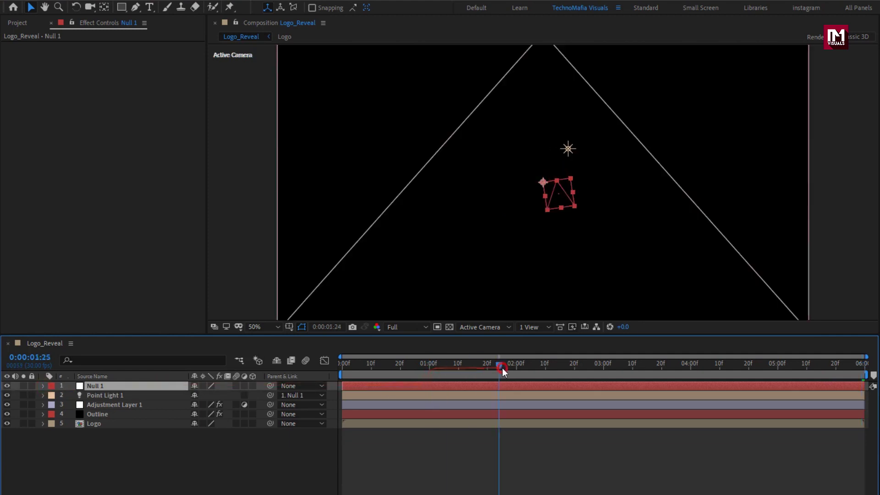
key(p)
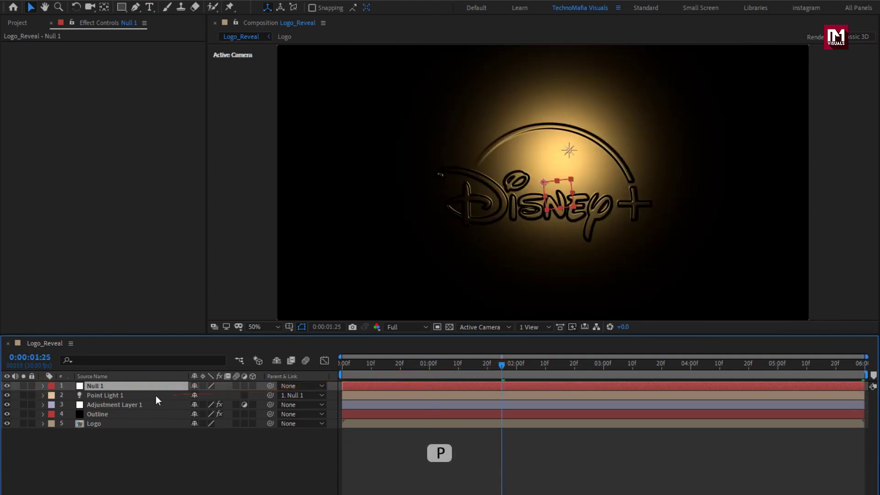
click(155, 395)
key(p)
click(229, 404)
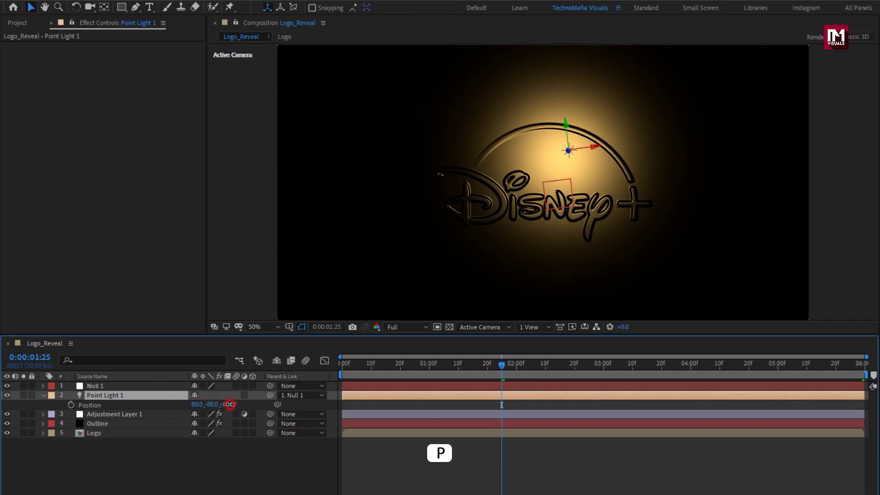
text(0)
key(Return)
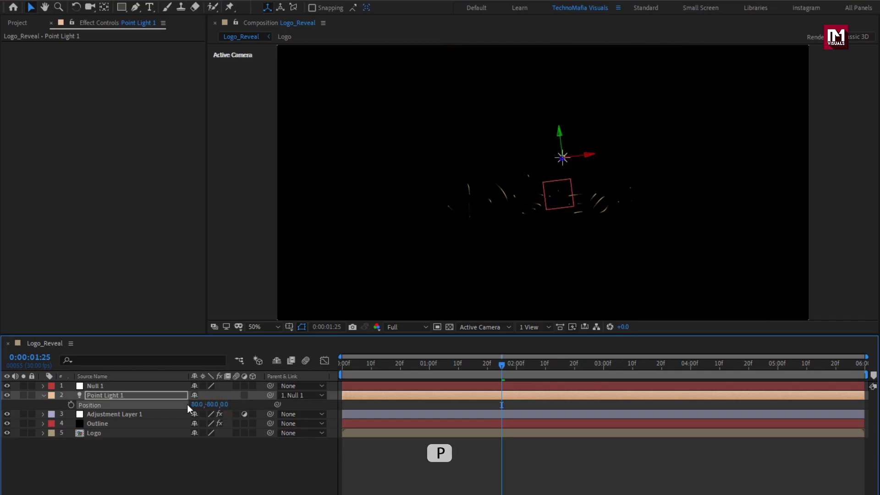
click(212, 405)
text(0)
key(Return)
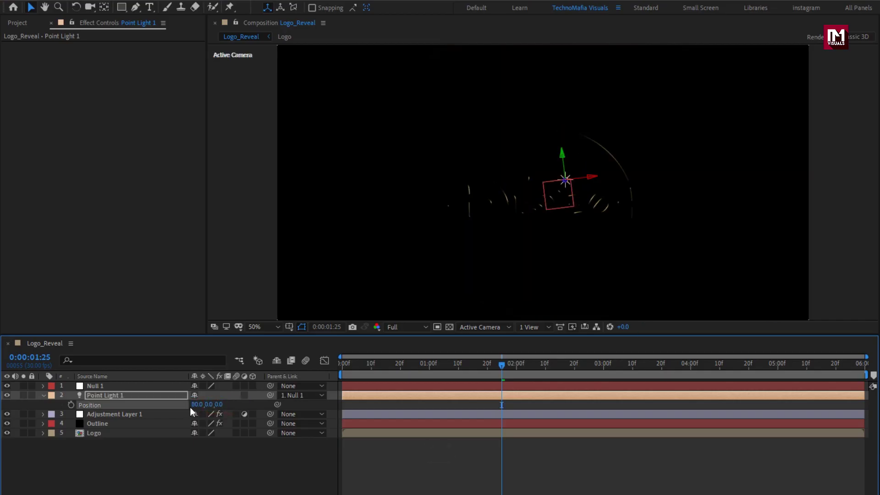
click(196, 405)
text(960)
key(Return)
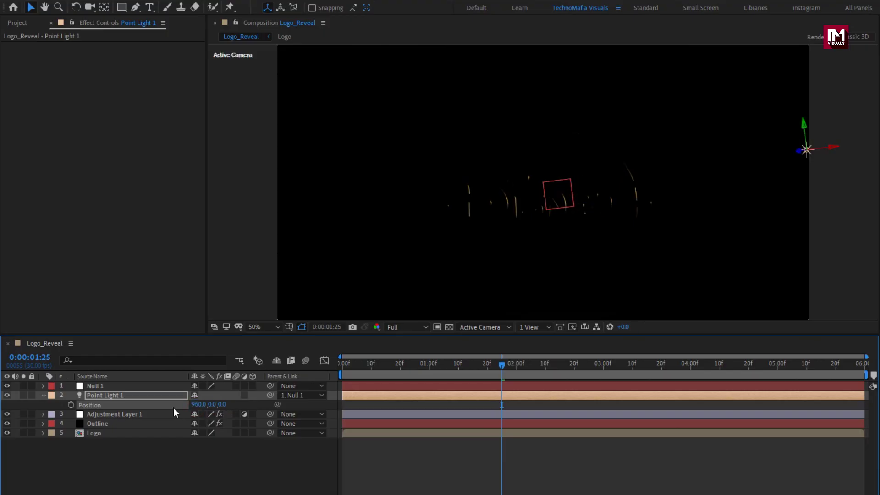
Step: Scrub the timeline from the start to preview the light sweeping across the logo
click(346, 367)
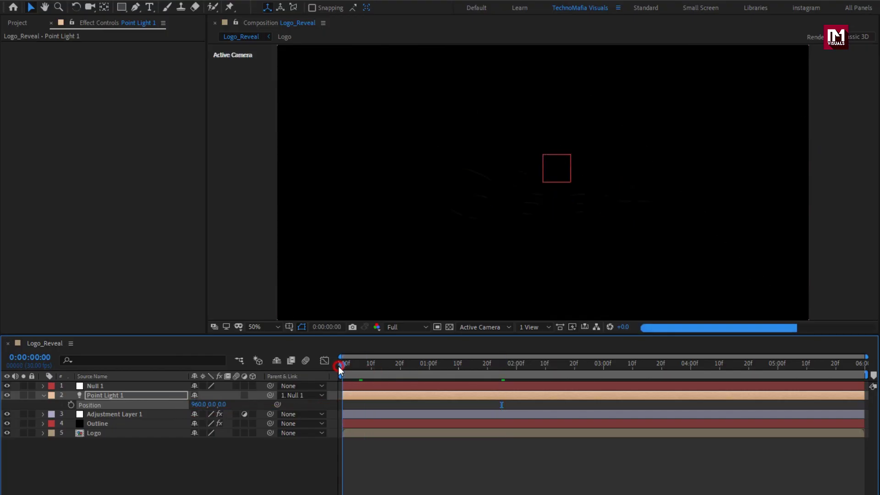
drag(340, 369, 667, 362)
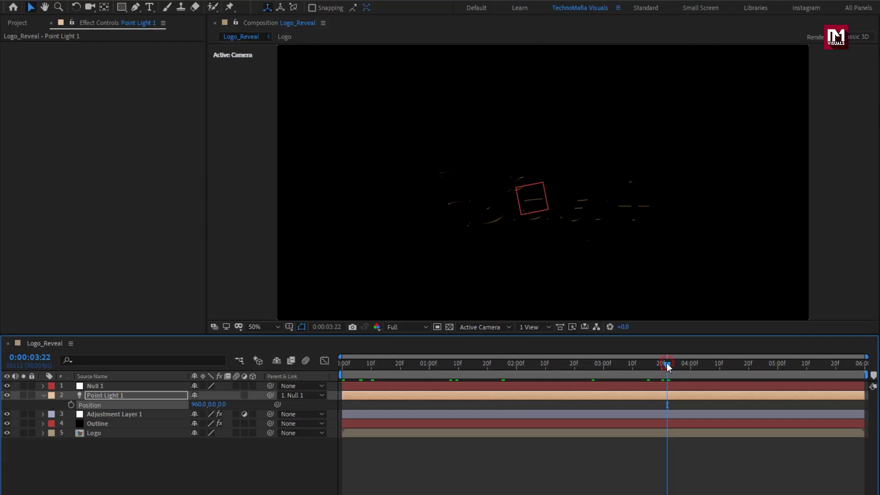
click(42, 396)
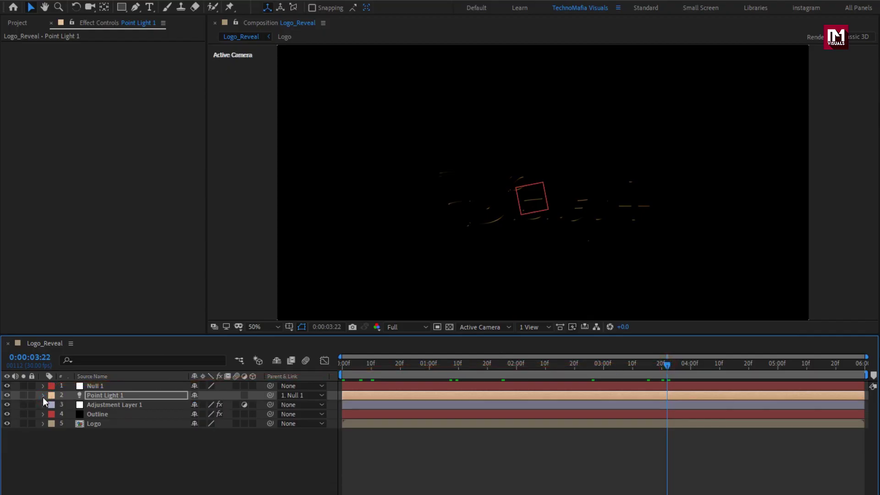
Step: Add a second point light, Point Light 2
click(90, 432)
right_click(104, 442)
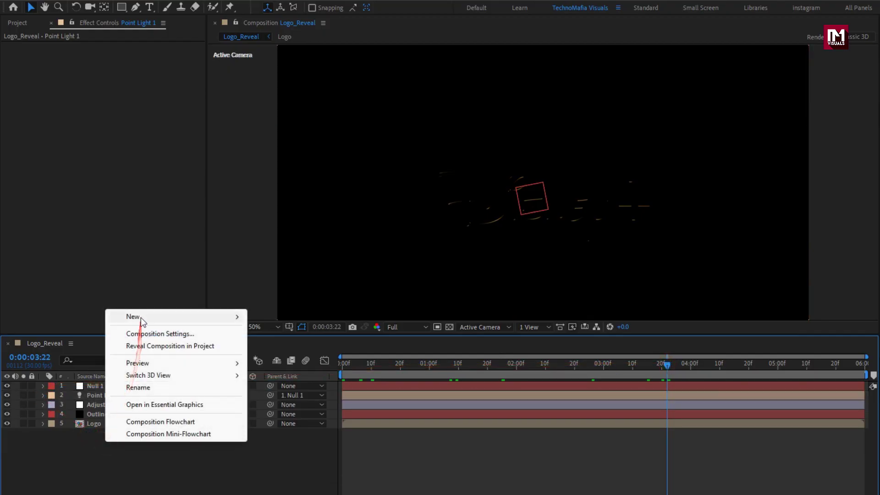
mouse_move(141, 317)
click(287, 358)
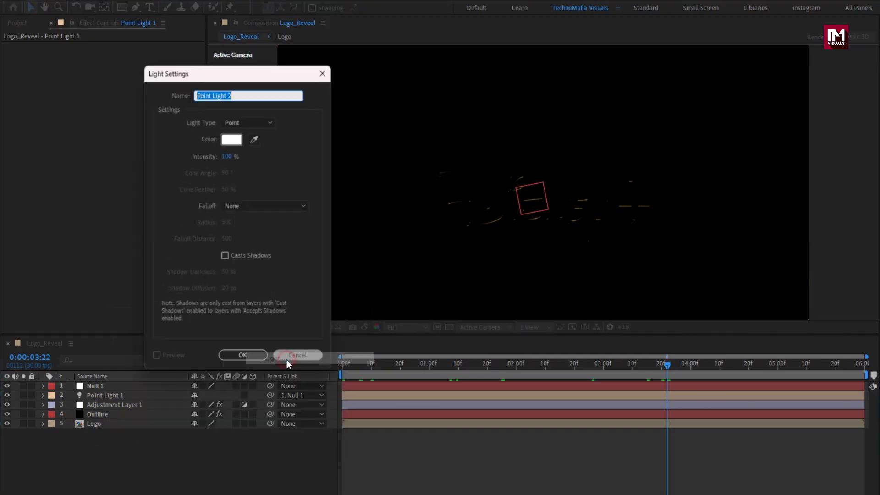
click(262, 356)
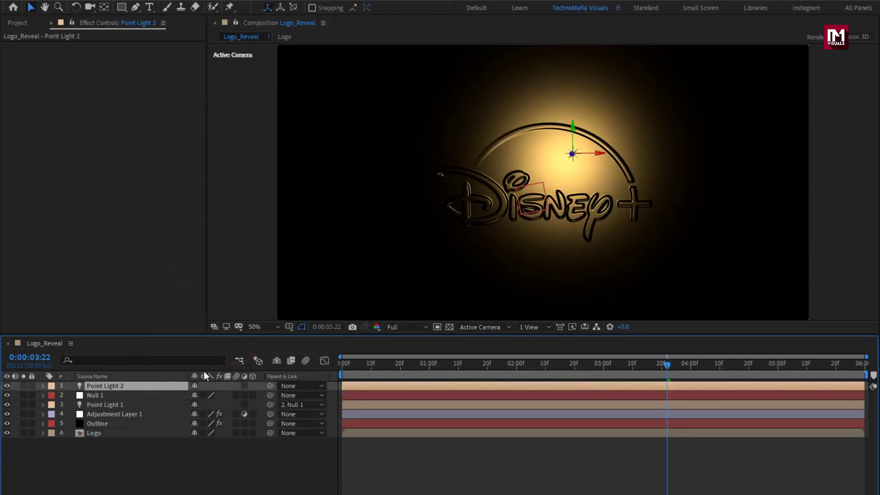
Step: Keyframe Point Light 2's Intensity at 50% at 2 seconds, and 0% at the end
click(43, 386)
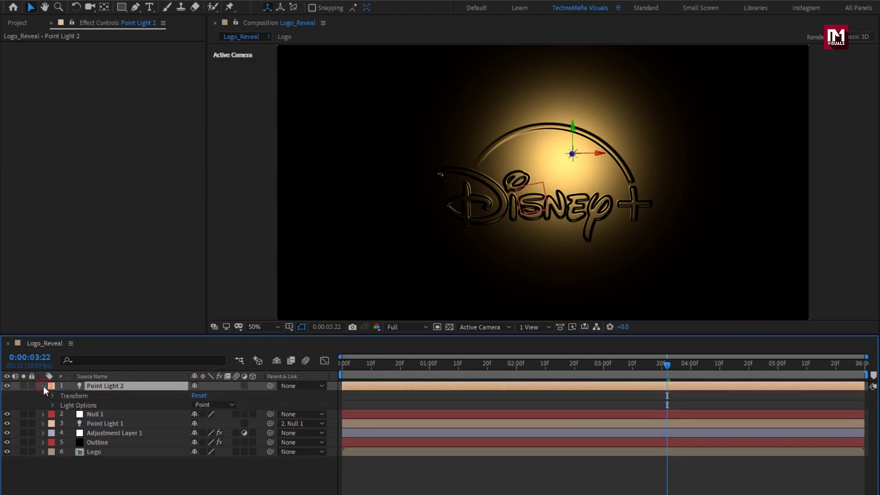
click(53, 406)
drag(458, 362, 518, 365)
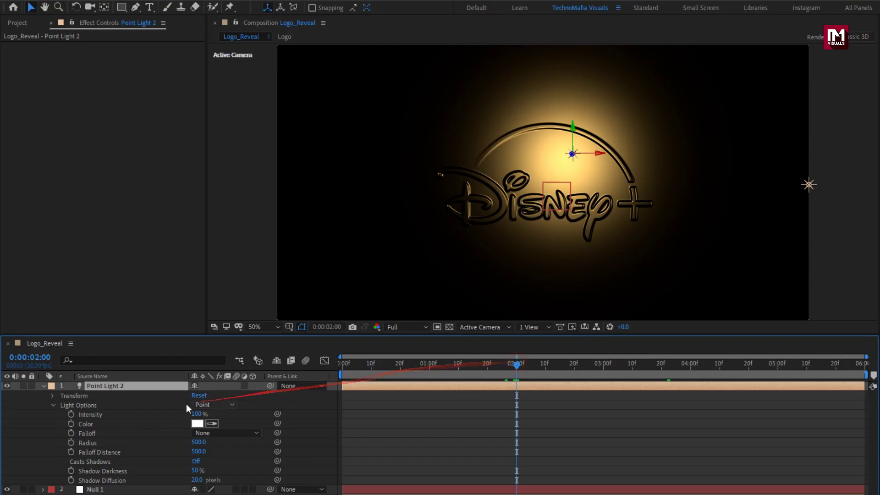
click(71, 414)
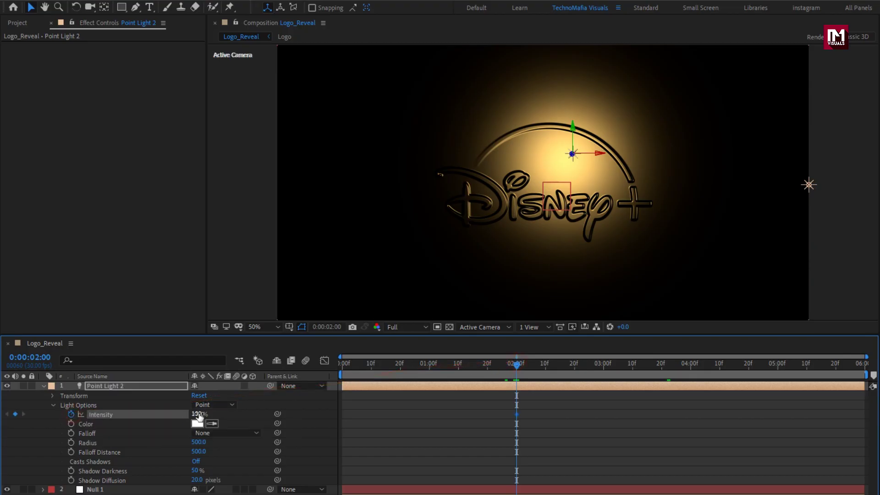
click(197, 414)
key(Return)
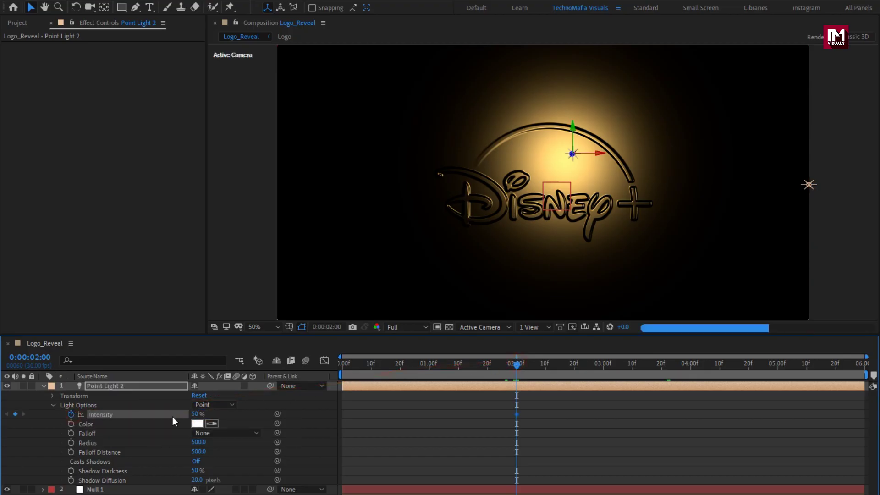
drag(348, 364, 340, 368)
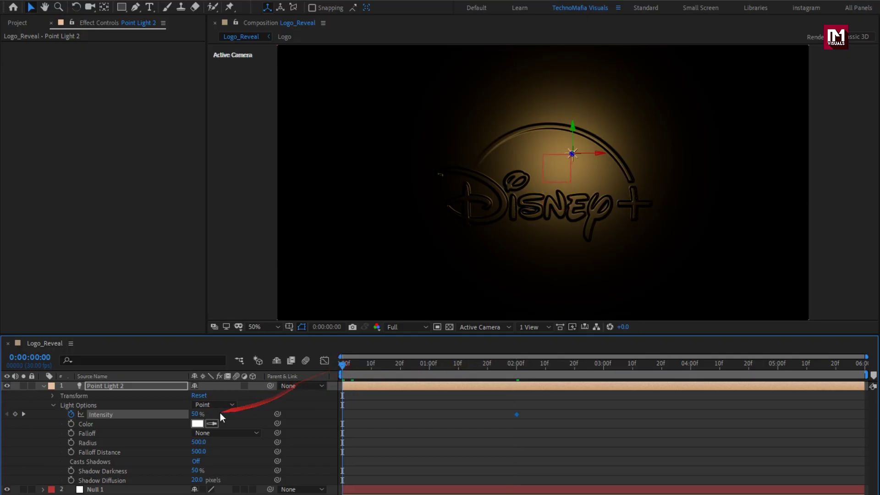
click(197, 414)
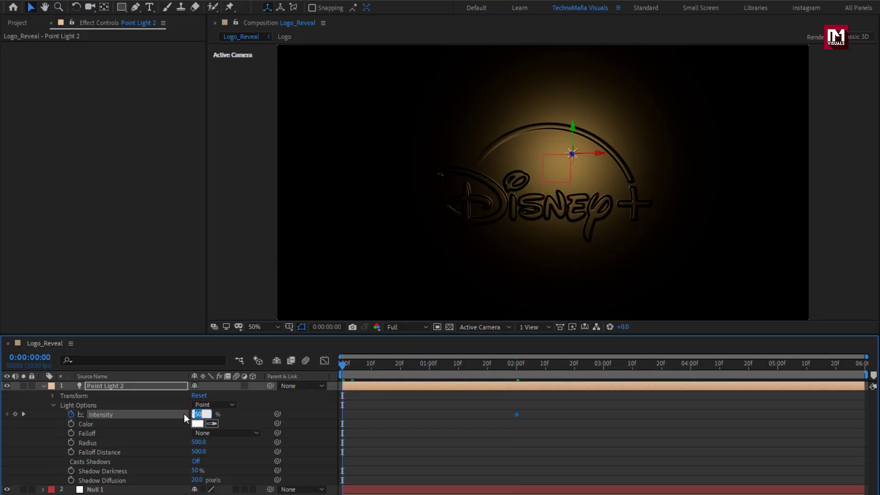
key(Return)
drag(609, 363, 867, 364)
click(197, 414)
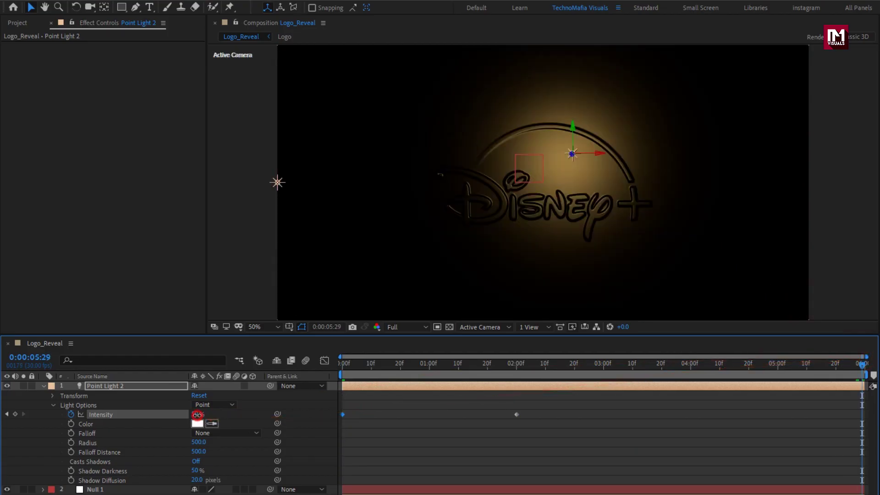
text(0)
key(Return)
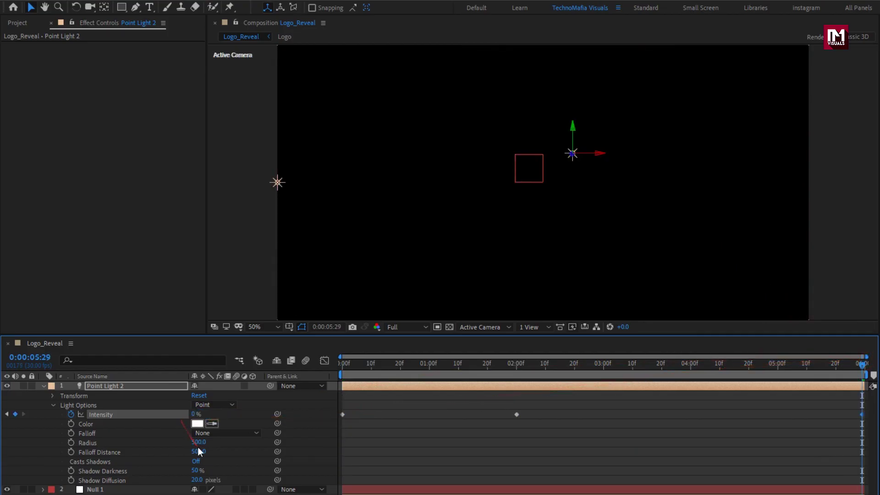
Step: Set Point Light 2's Radius to 1000
text(100)
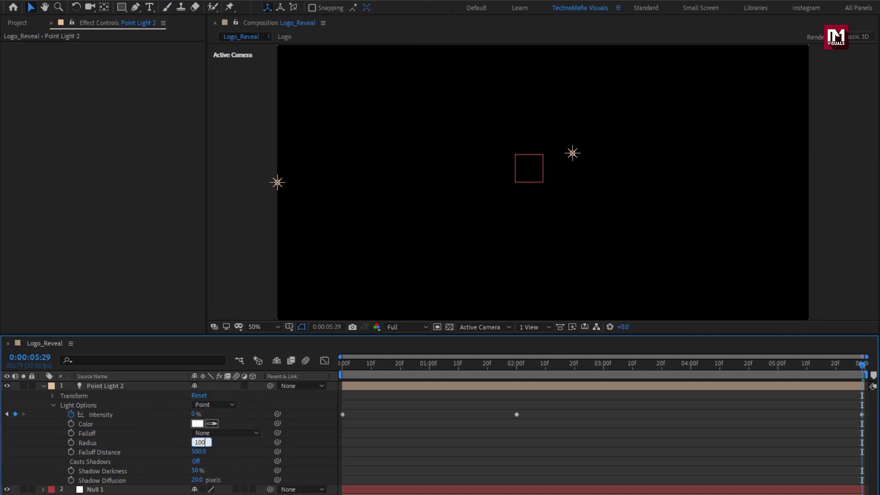
click(187, 441)
key(p)
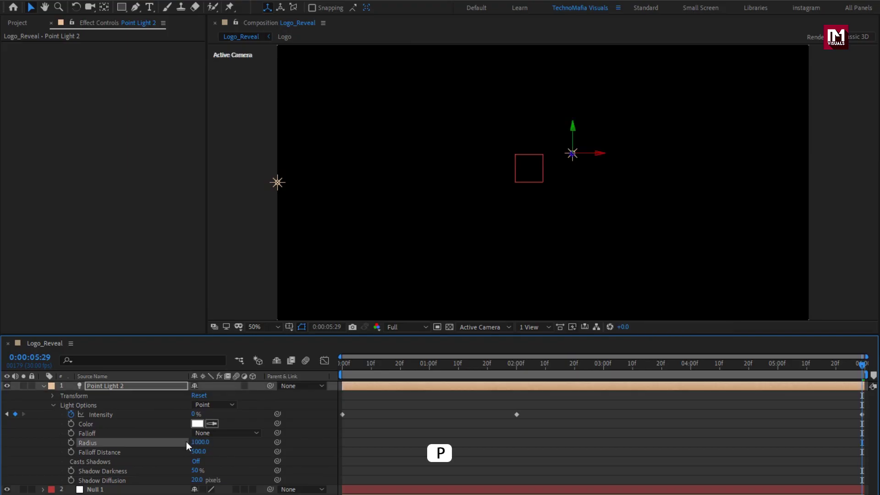
Step: At the 2-second mark, set Point Light 2's Position to X 960, Y 0, Z 0
click(133, 387)
key(p)
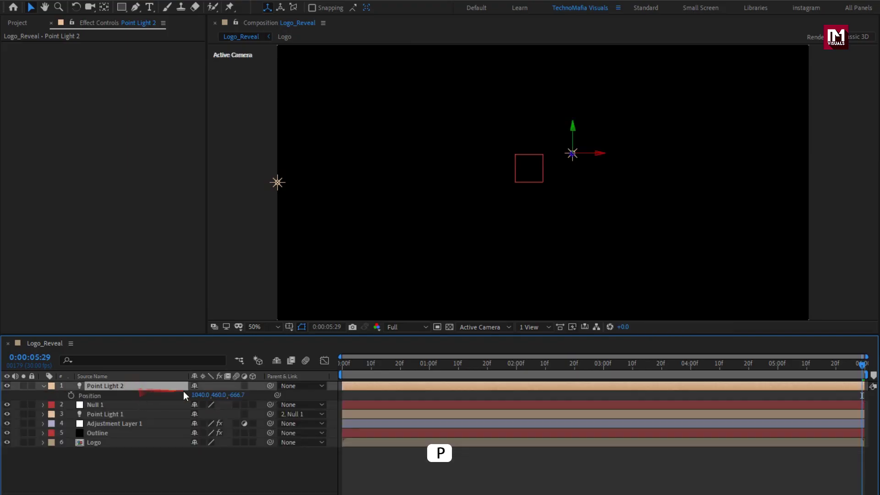
drag(501, 367, 517, 364)
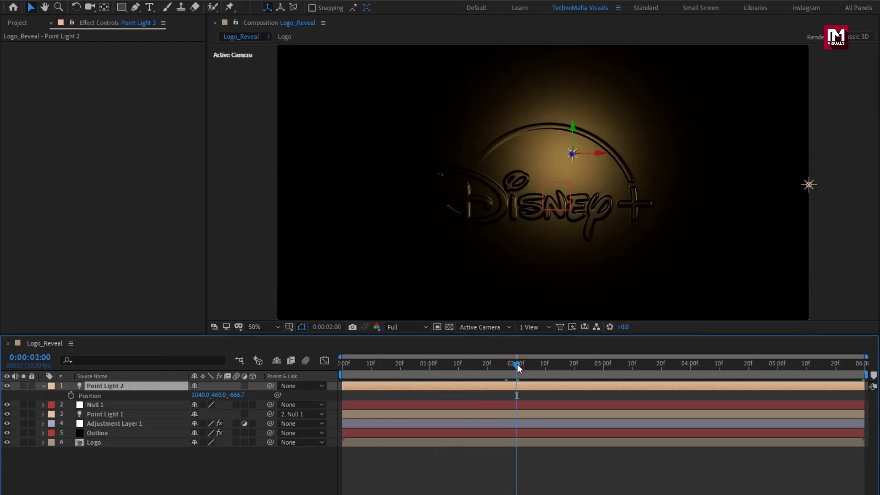
click(237, 394)
text(0)
key(Return)
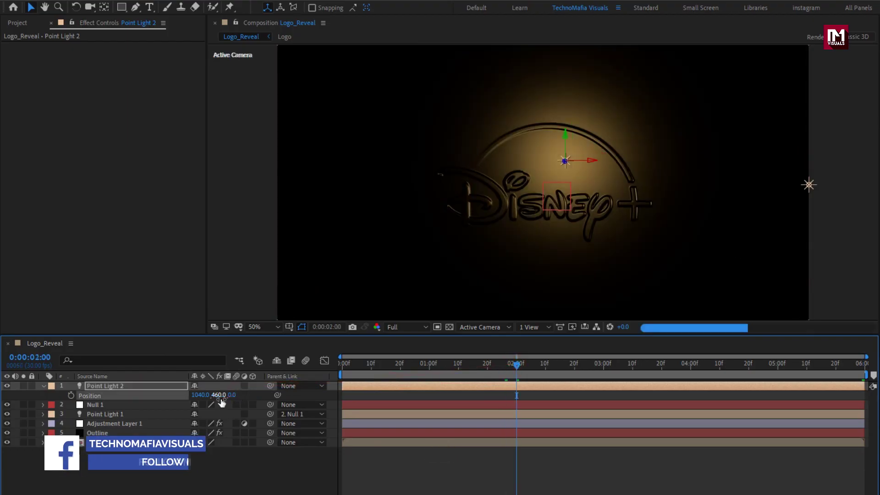
click(220, 396)
text(0)
key(Return)
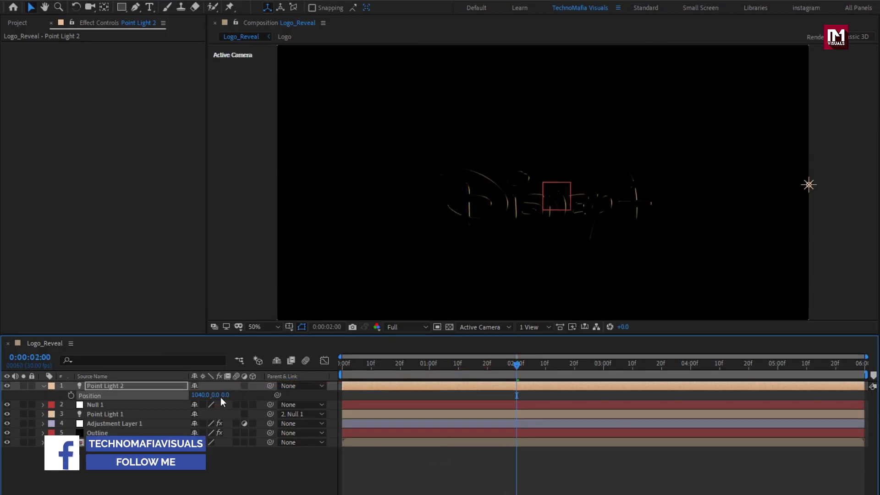
click(201, 395)
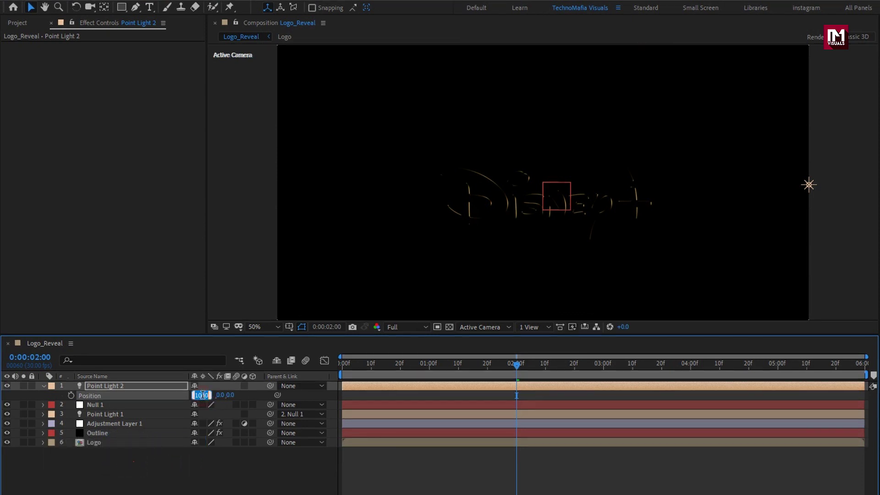
text(960)
key(Return)
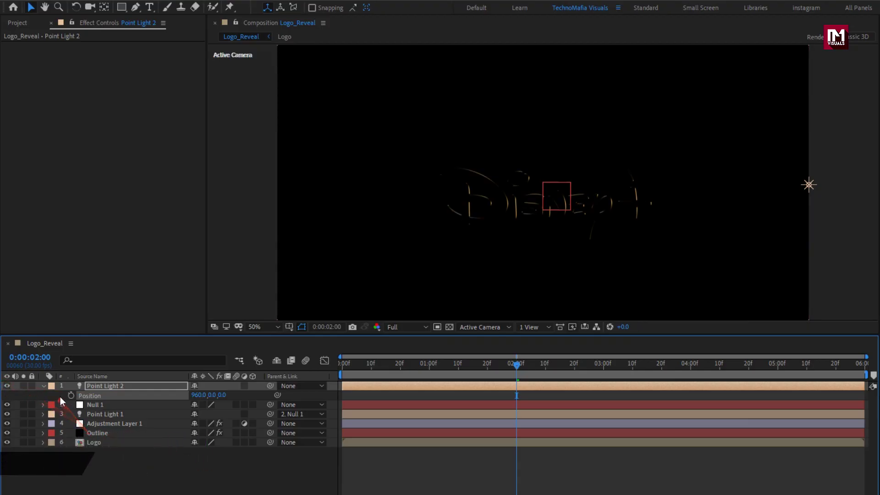
Step: Pre-compose all six logo, light and outline layers into a new composition named Logo_Outline
click(44, 385)
drag(117, 450, 98, 391)
right_click(98, 388)
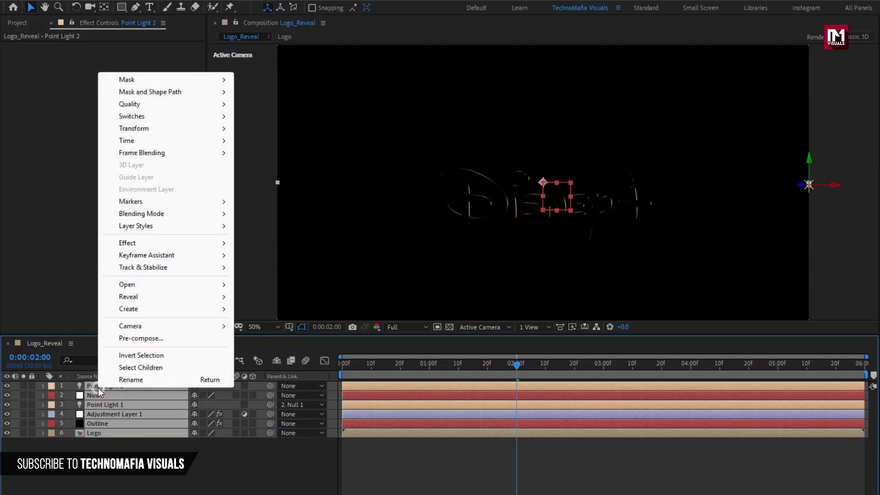
click(130, 339)
text(Log)
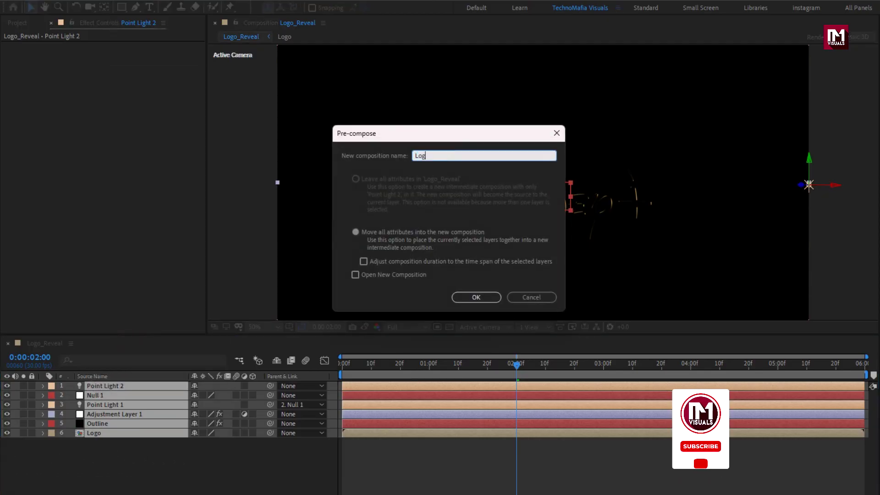
text(o_Outli)
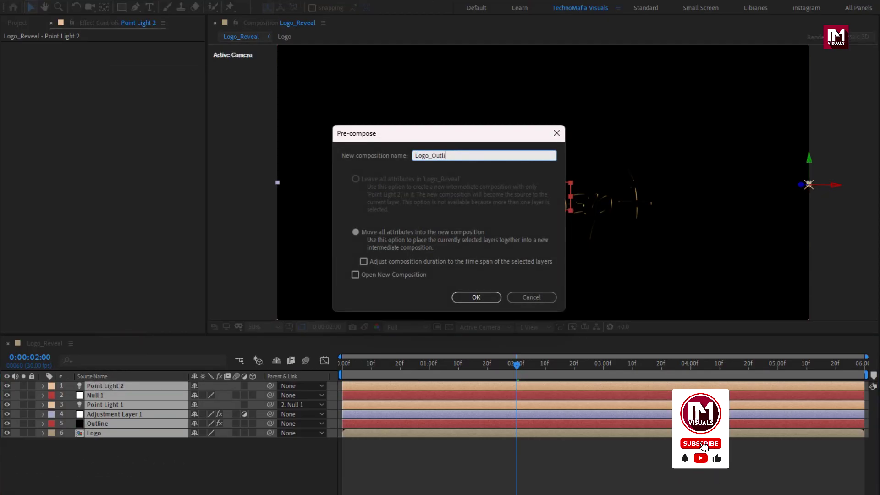
text(ne)
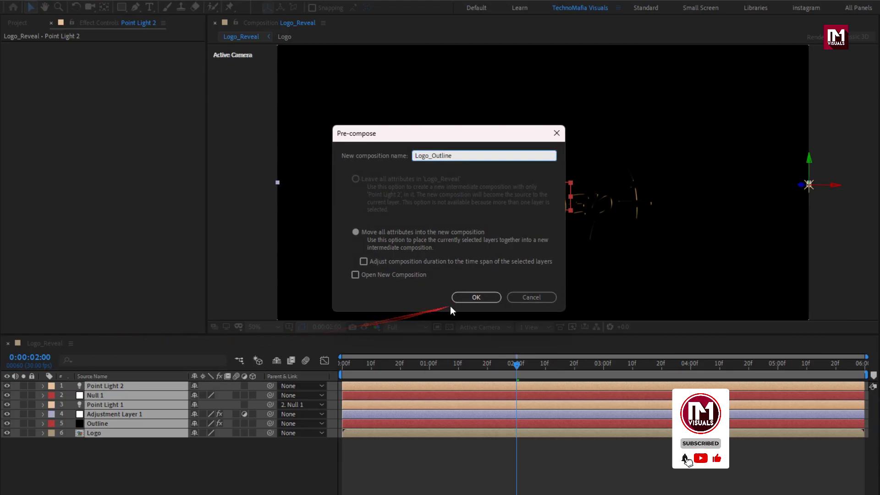
click(466, 298)
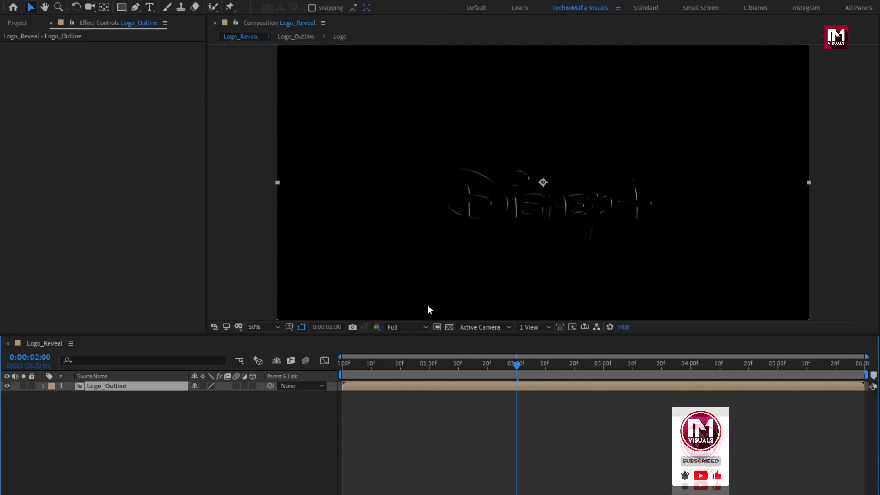
Step: Apply Gaussian Blur (Legacy) to Logo_Outline with Blurriness set to 1.0
click(739, 39)
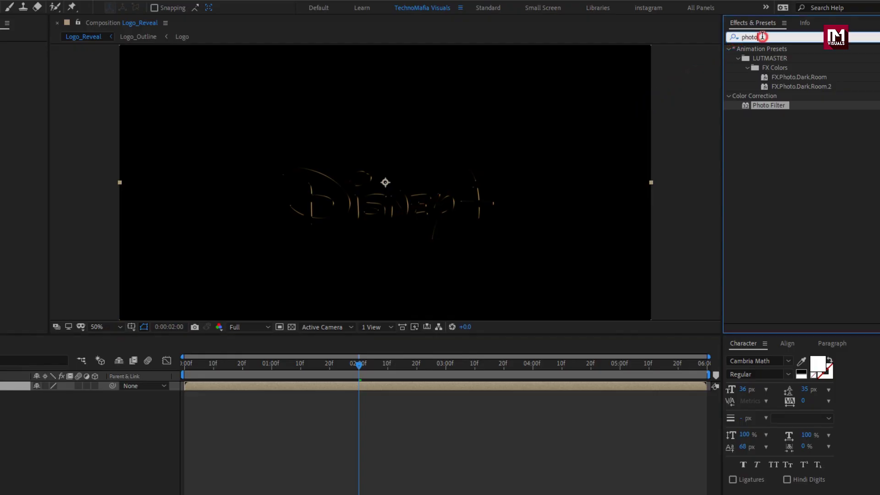
text(gaus)
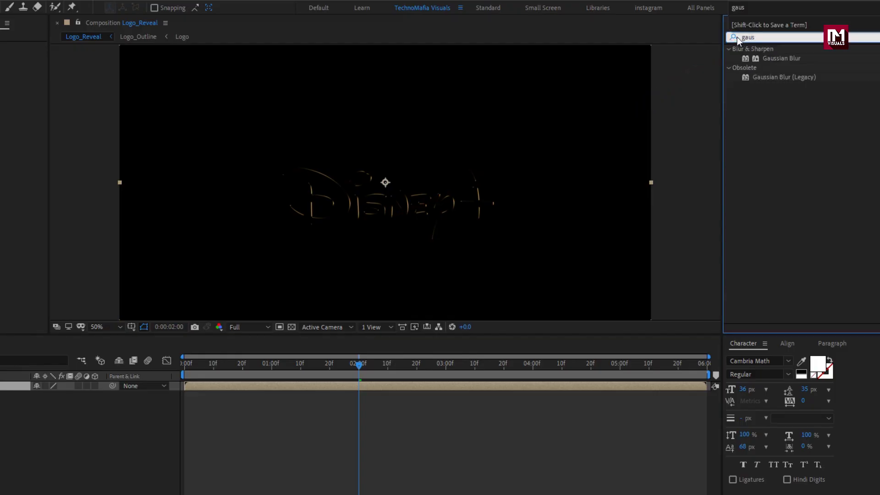
double_click(758, 78)
click(116, 56)
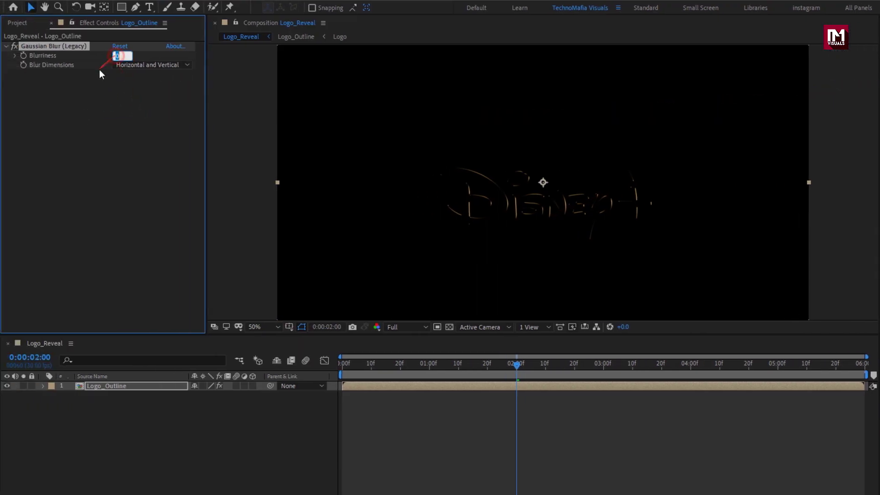
key(Return)
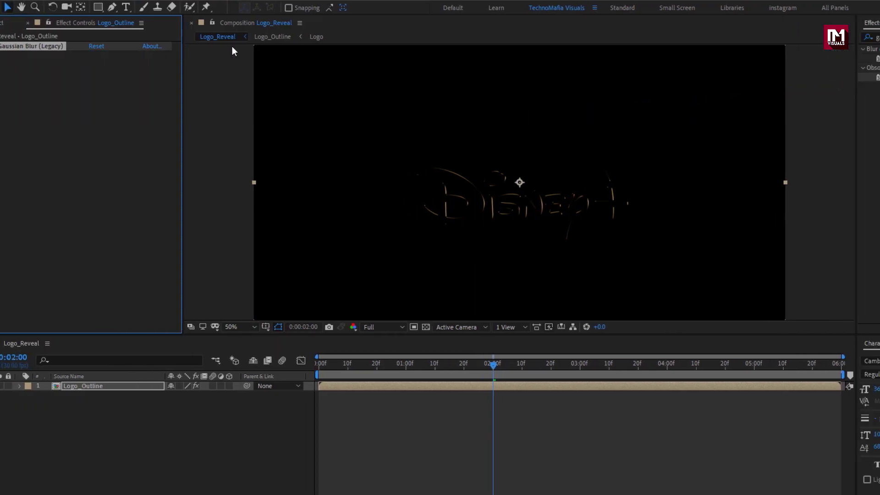
Step: Add a first Glow to the logo outline with threshold 5%, radius 15 and intensity 0.2
drag(761, 37, 682, 37)
text(glow)
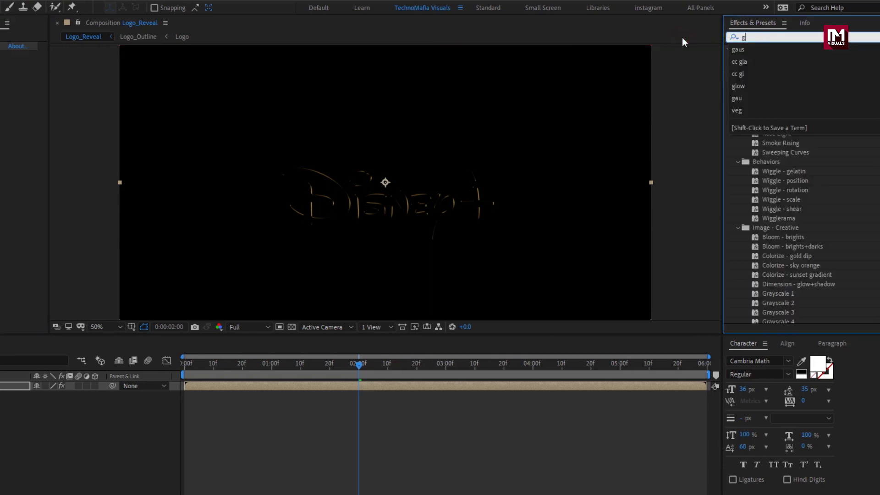
double_click(763, 124)
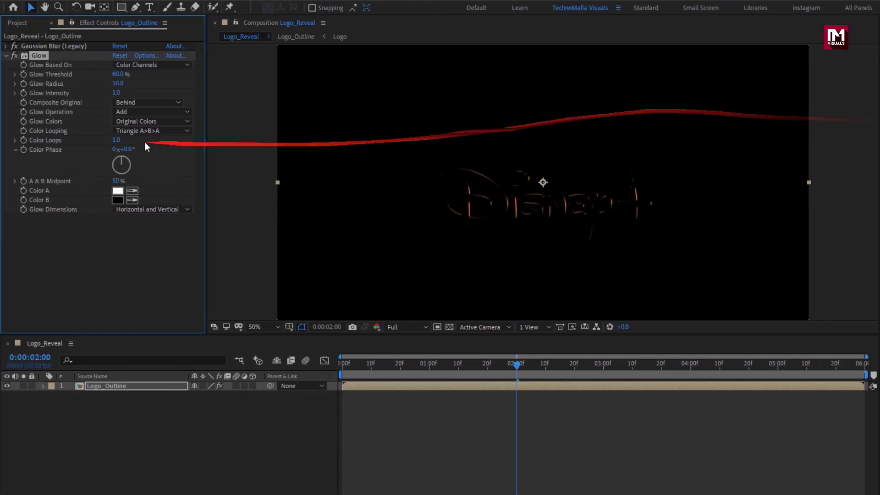
click(117, 75)
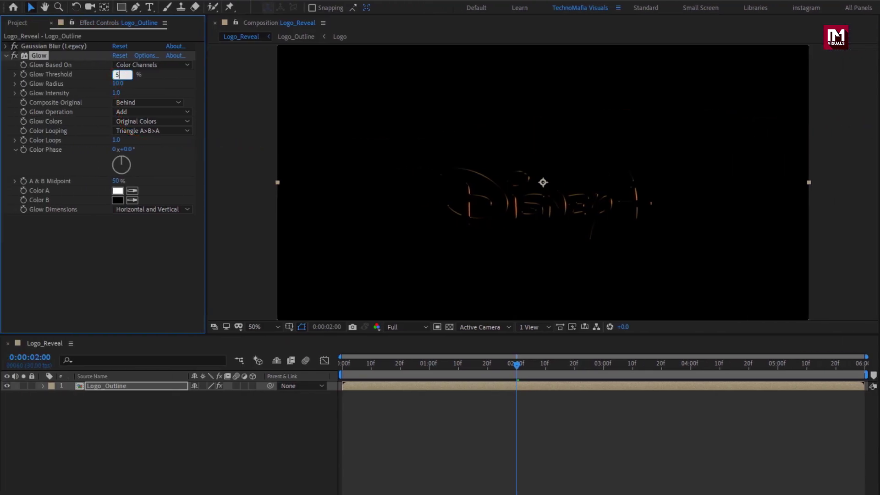
text(5)
key(Return)
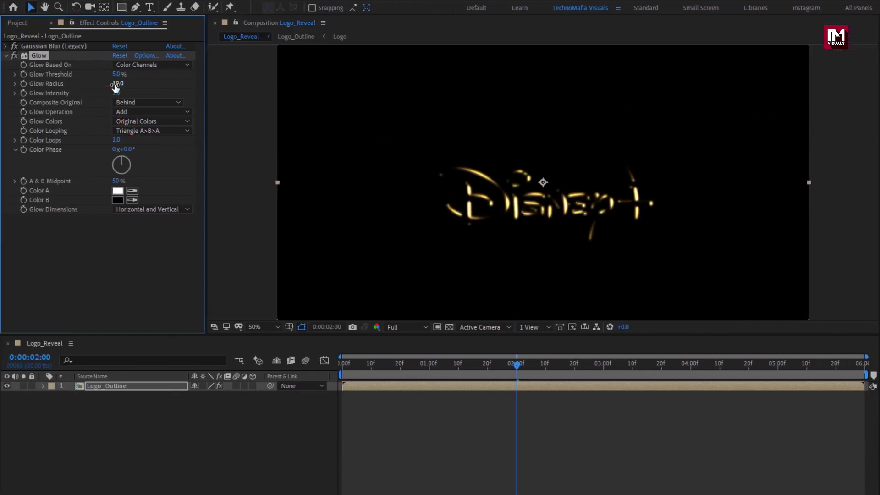
click(118, 83)
text(15)
key(Return)
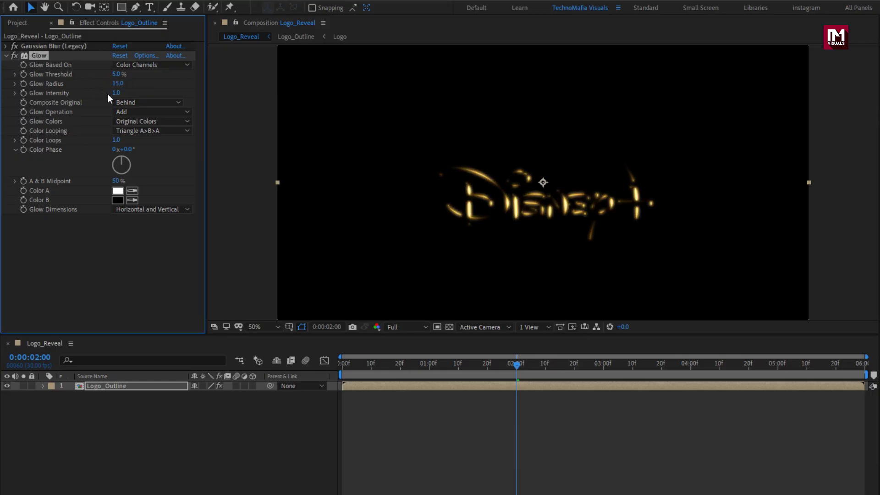
click(114, 93)
text(0.2)
key(Return)
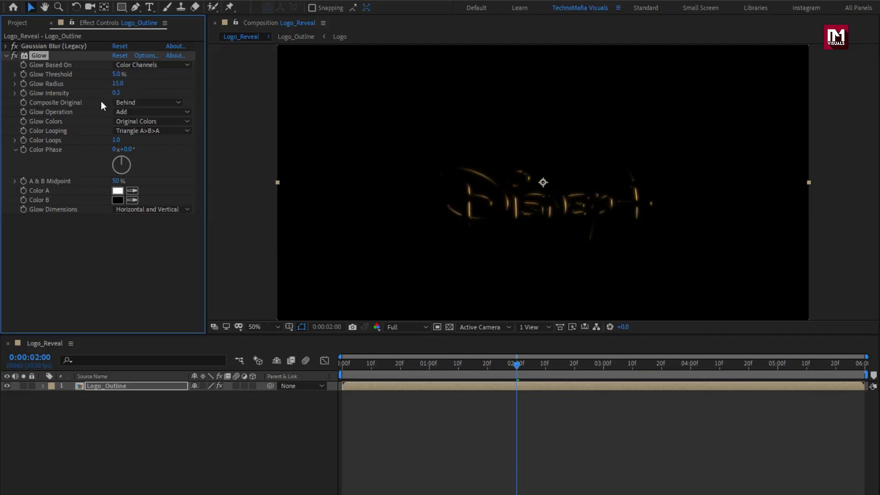
click(6, 55)
Step: Add a second Glow with threshold 2%, radius 200 and intensity 0.2
click(769, 124)
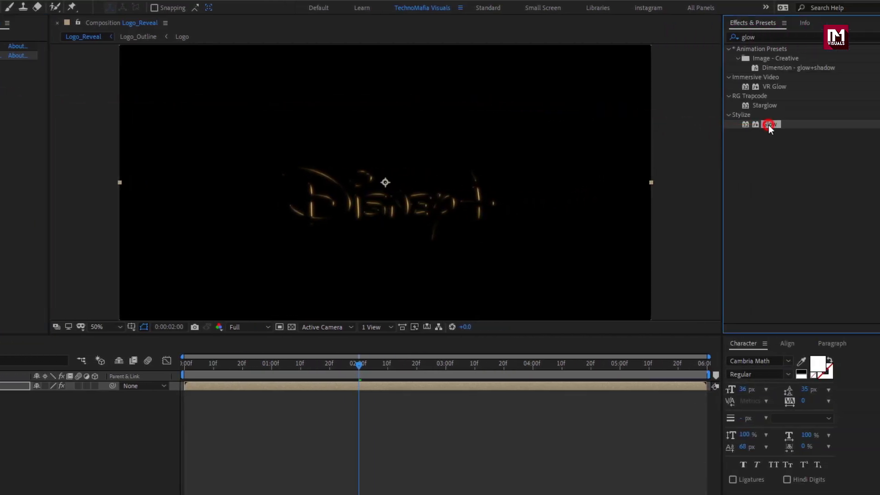
drag(769, 124, 59, 161)
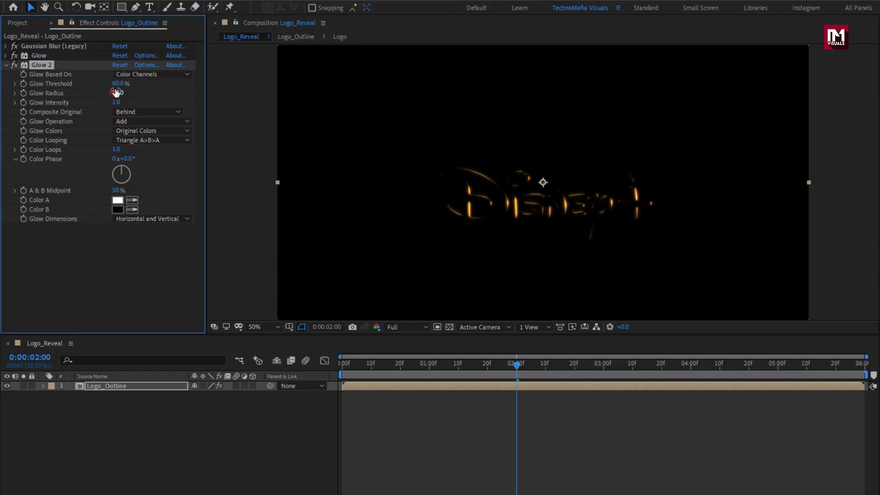
click(118, 84)
text(2)
key(Return)
click(118, 93)
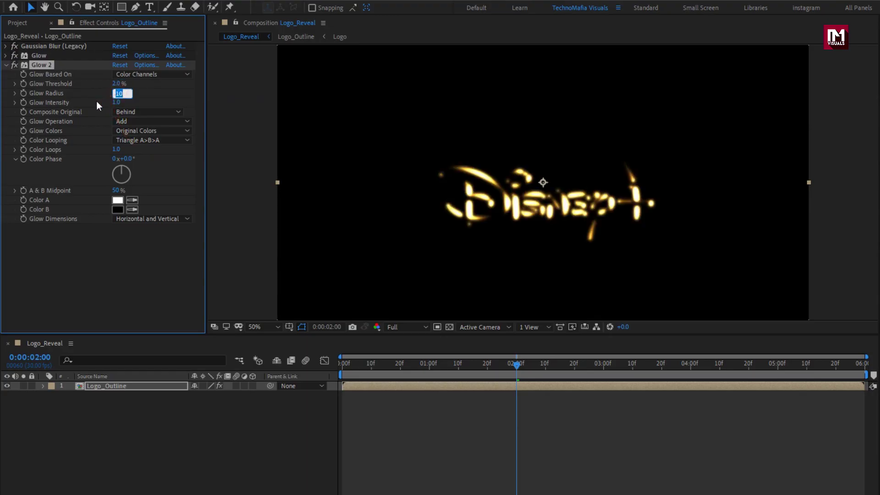
text(200)
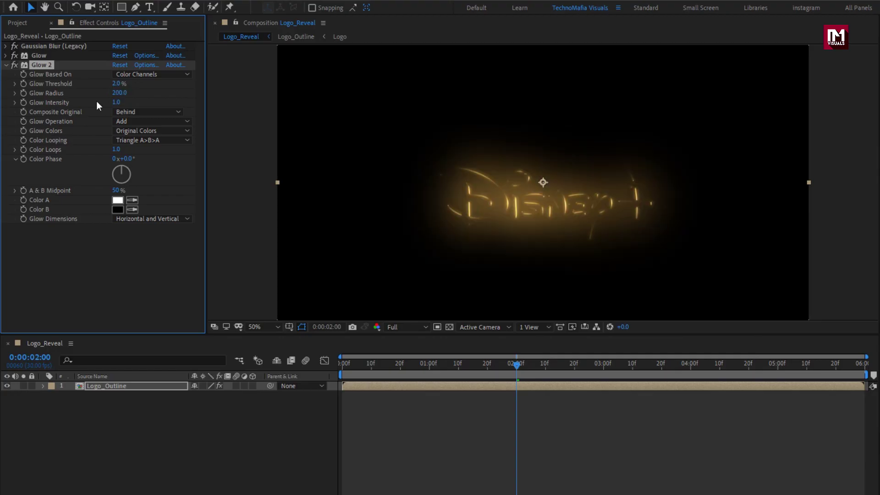
click(115, 103)
text(0.2)
key(Return)
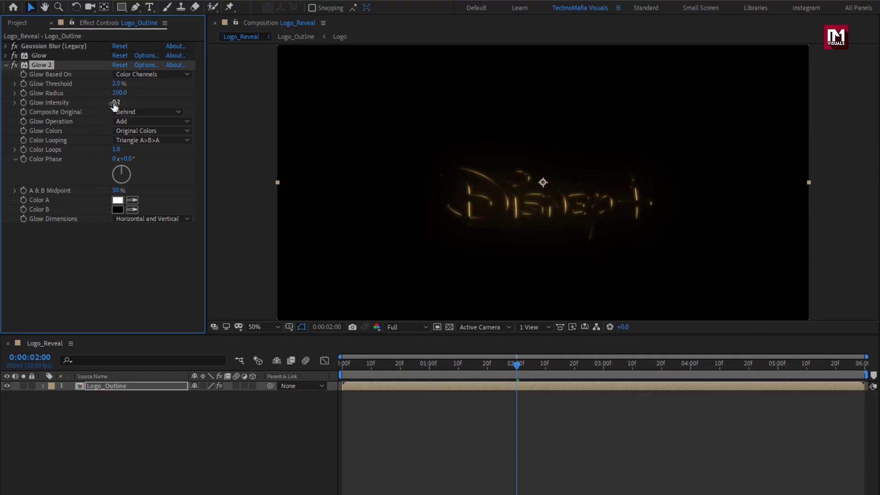
click(7, 65)
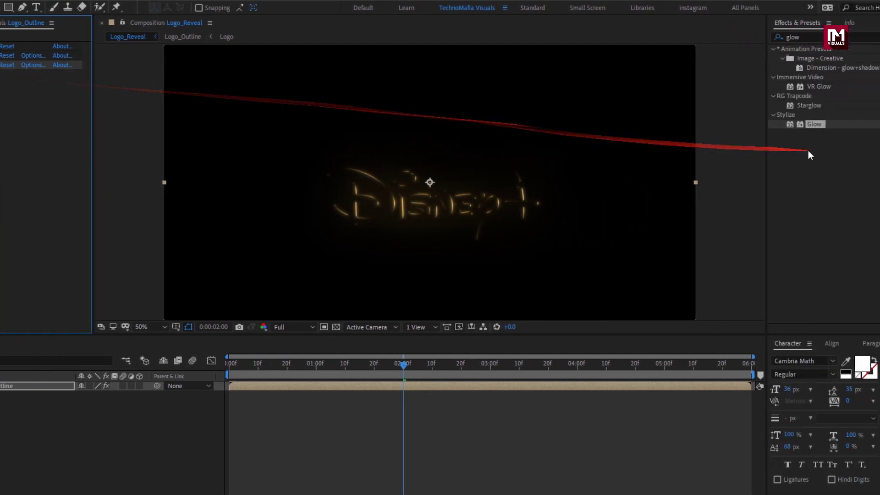
Step: Add a third Glow with threshold 5%, radius 400 and intensity 0.2
click(766, 125)
double_click(767, 124)
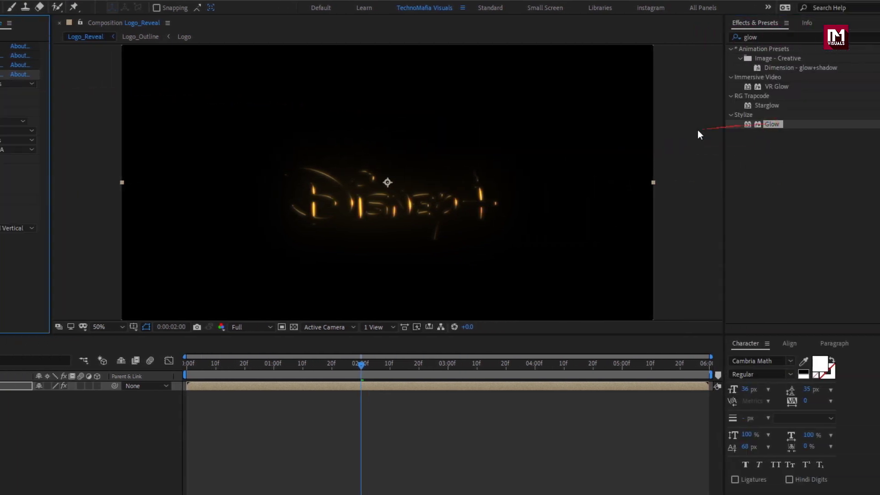
click(115, 93)
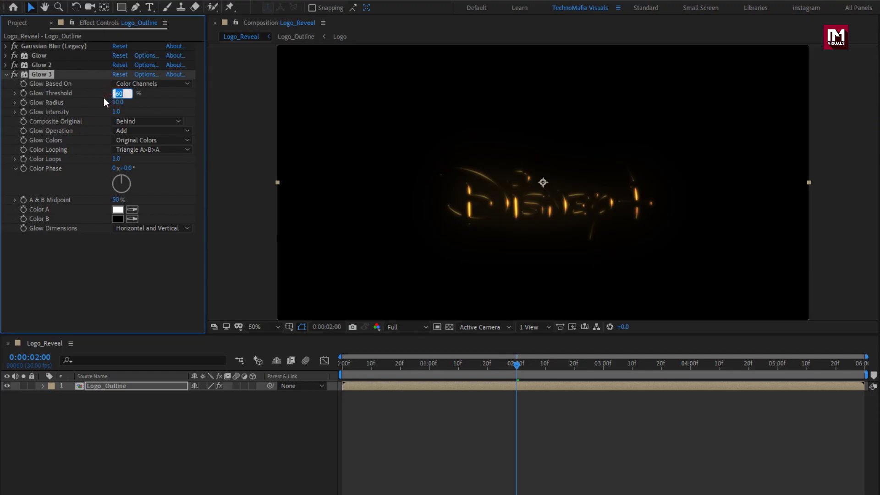
text(5)
key(Return)
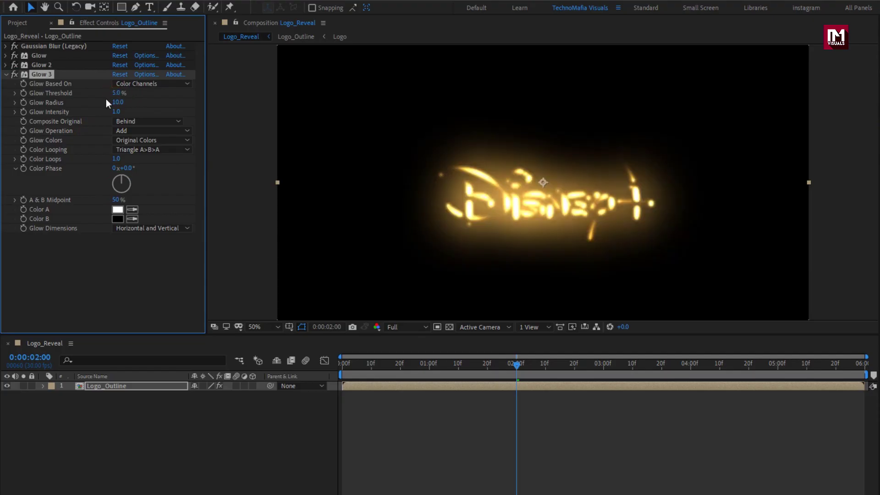
click(114, 102)
text(400)
click(115, 112)
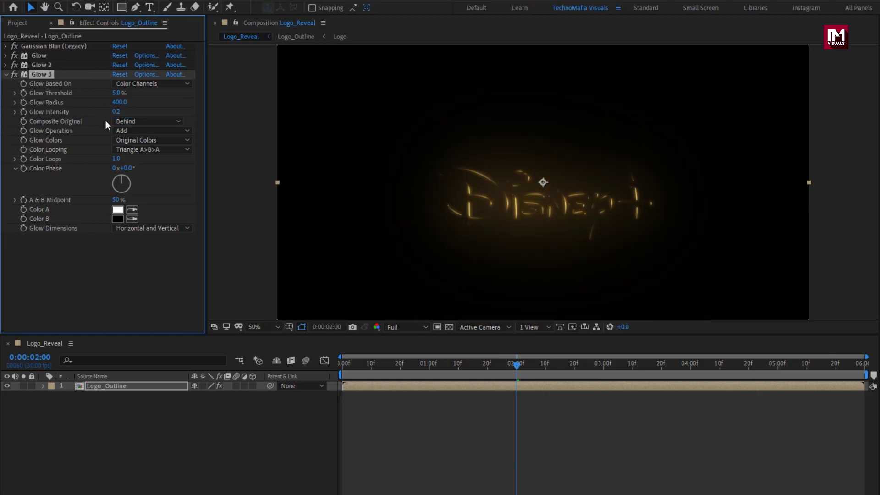
click(5, 74)
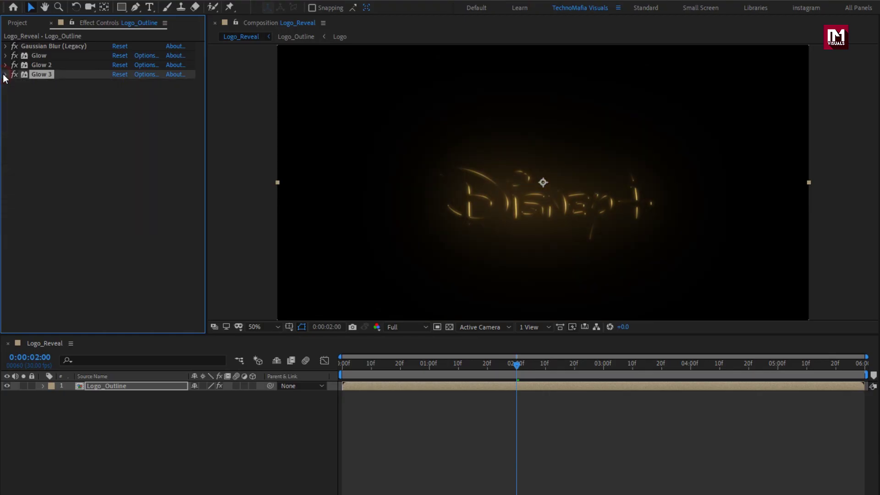
Step: Apply Exposure to Logo_Outline with Exposure 2.00 and Gamma Correction 0.80
click(732, 37)
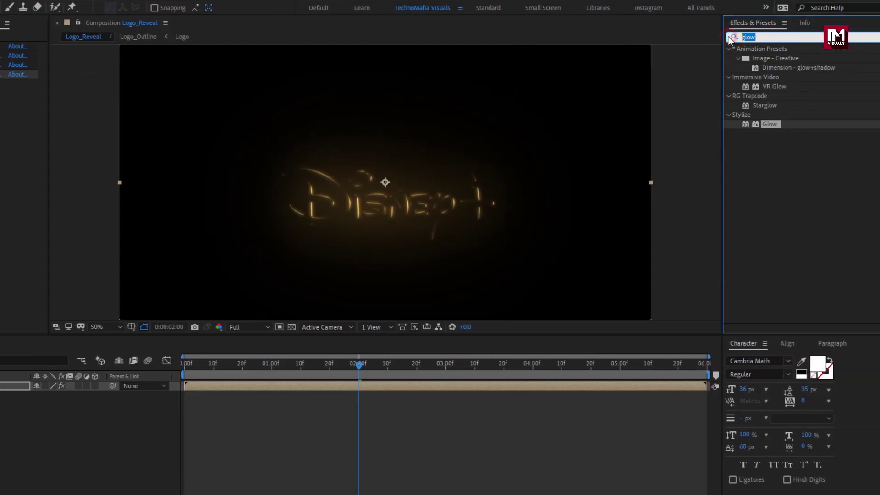
text(expos)
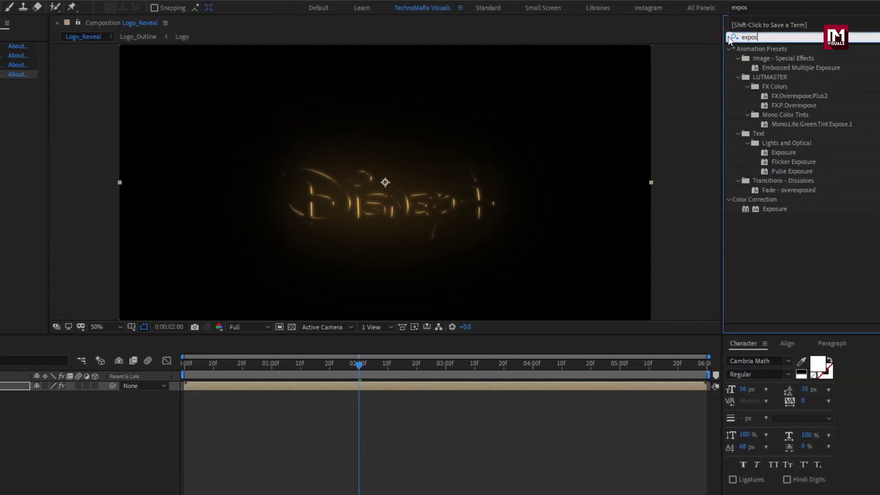
double_click(775, 209)
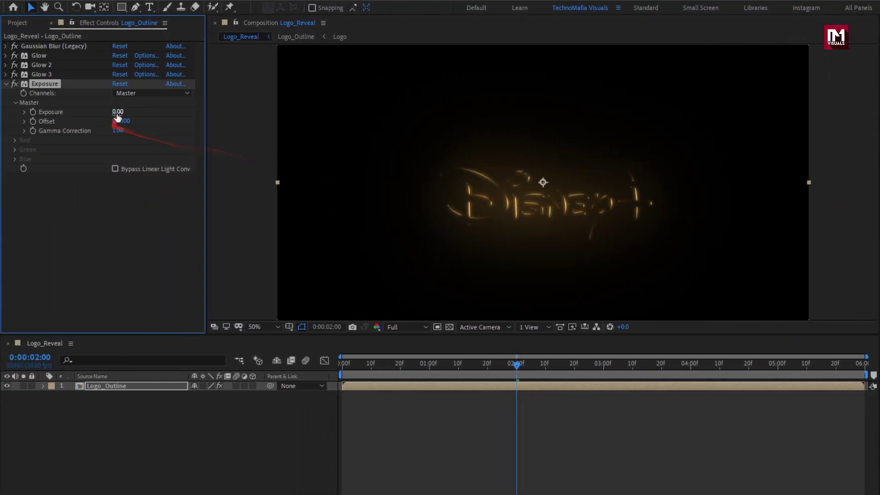
click(122, 112)
text(2)
key(Return)
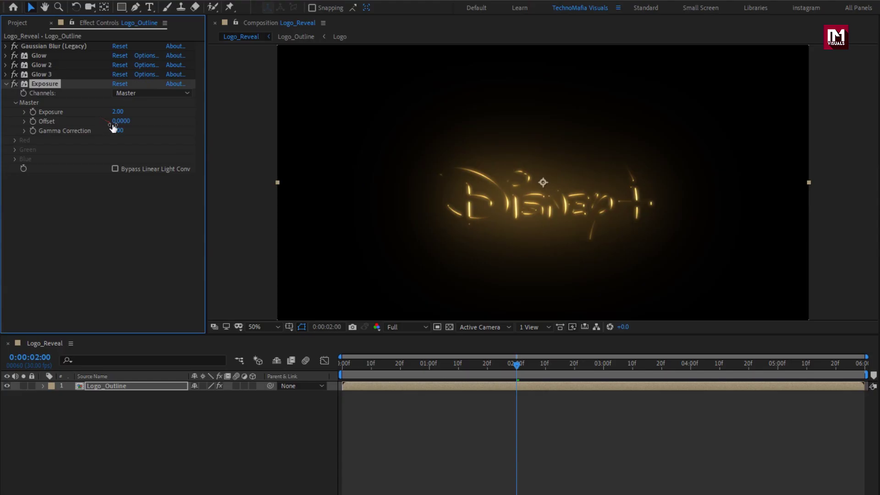
click(115, 130)
key(Return)
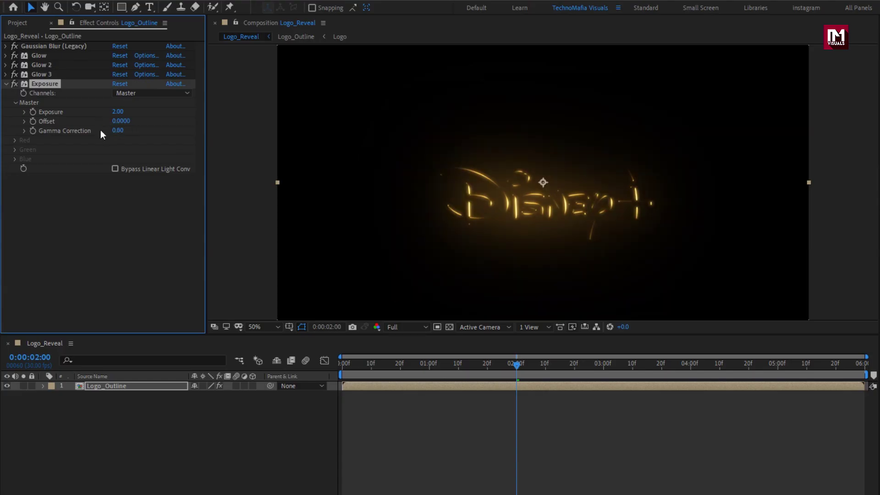
click(18, 23)
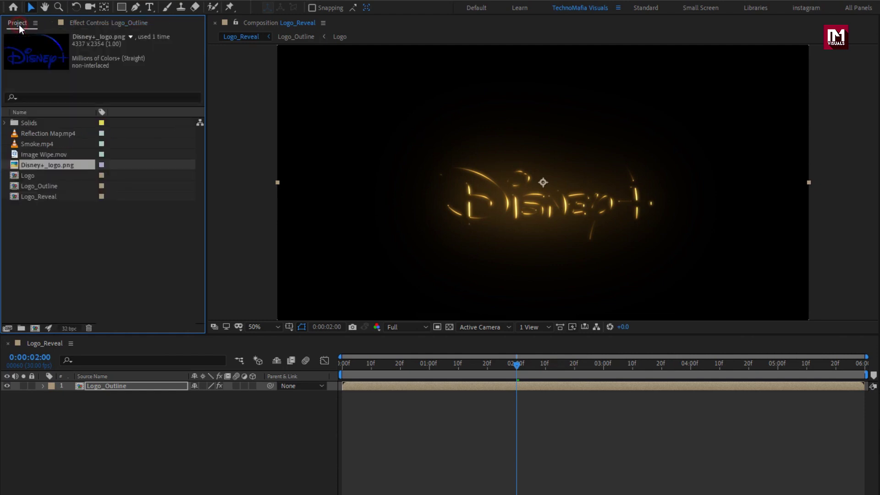
Step: Add Reflection Map.mp4 and the Logo composition to Logo_Reveal, with Logo on top
click(28, 154)
click(36, 134)
drag(38, 141, 119, 386)
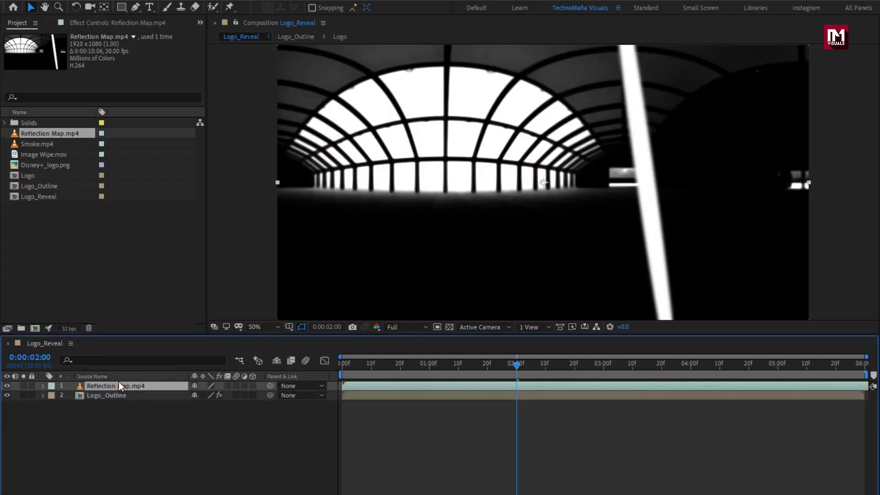
click(28, 175)
drag(28, 175, 121, 384)
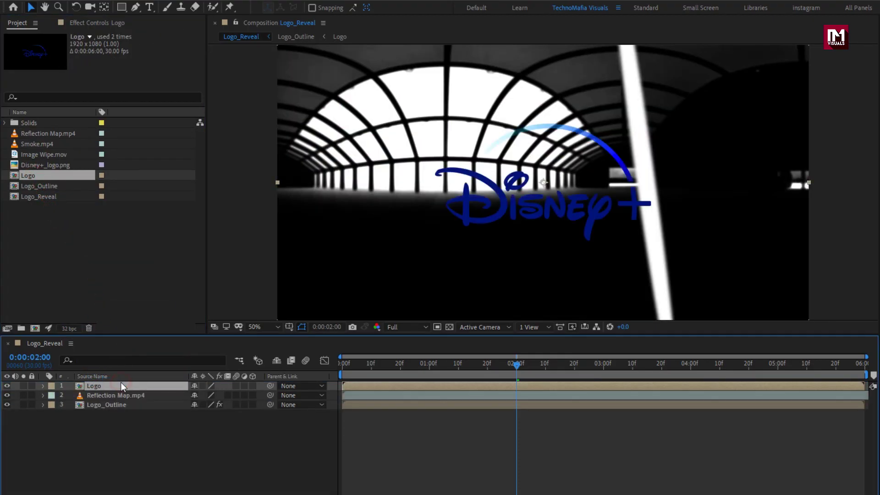
Step: Set the Reflection Map layer's Track Matte to Alpha Matte "Logo"
click(124, 395)
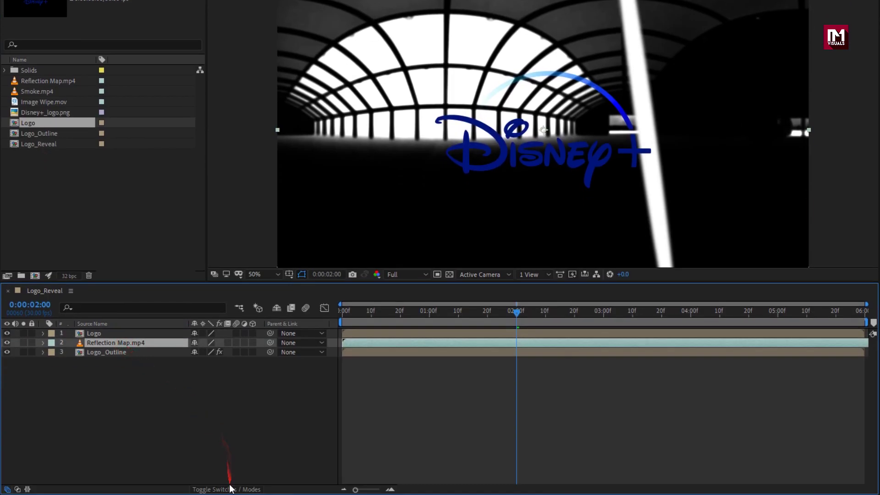
click(229, 488)
click(252, 343)
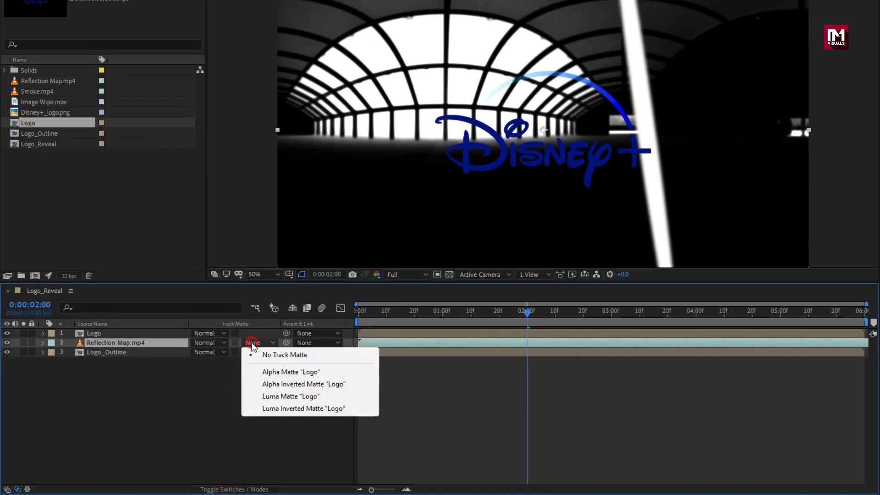
click(262, 371)
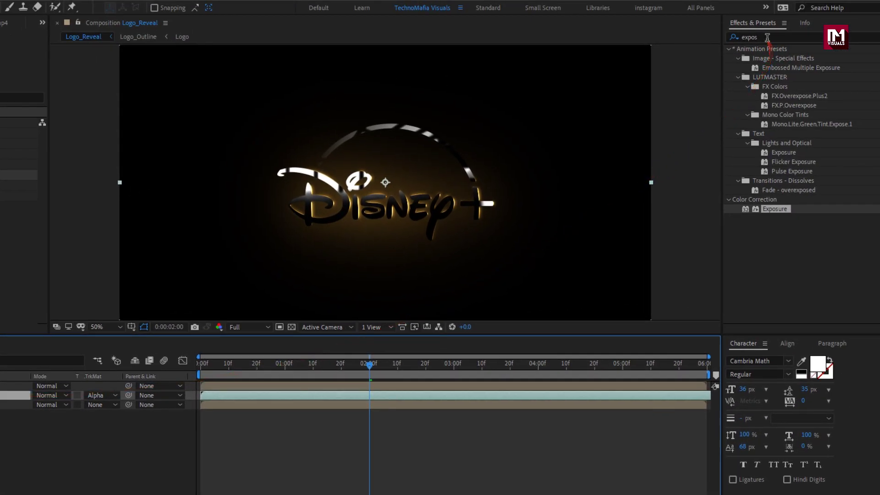
Step: Apply Turbulent Displace and CC Glass to the Reflection Map layer
double_click(767, 37)
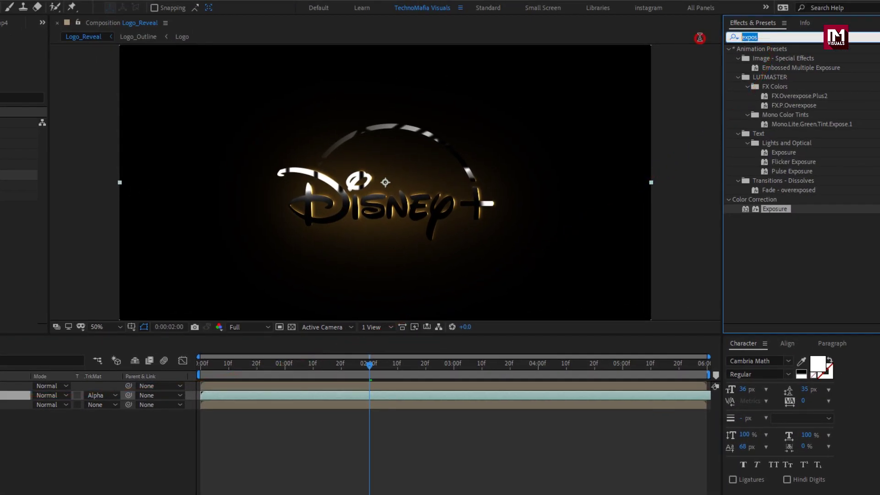
text(turb)
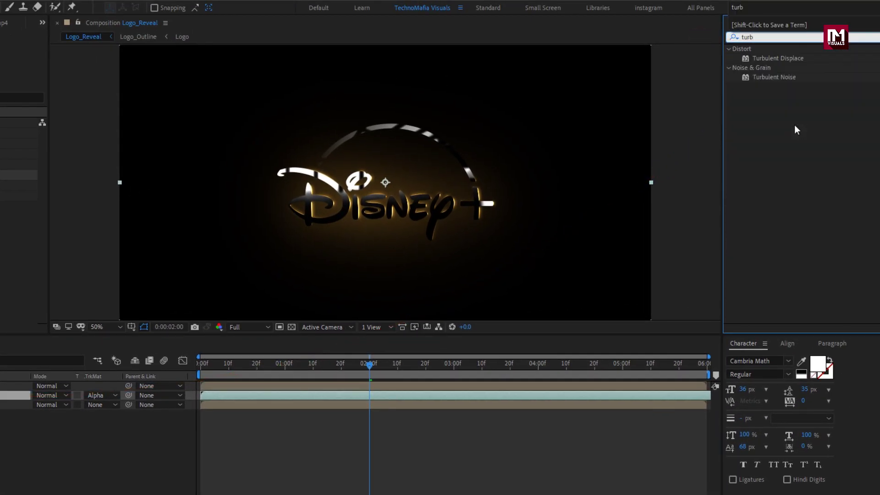
double_click(777, 59)
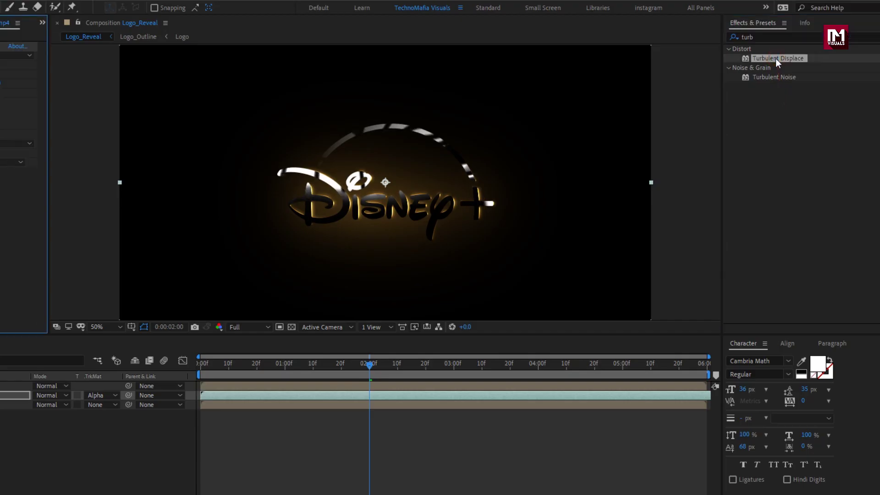
double_click(706, 37)
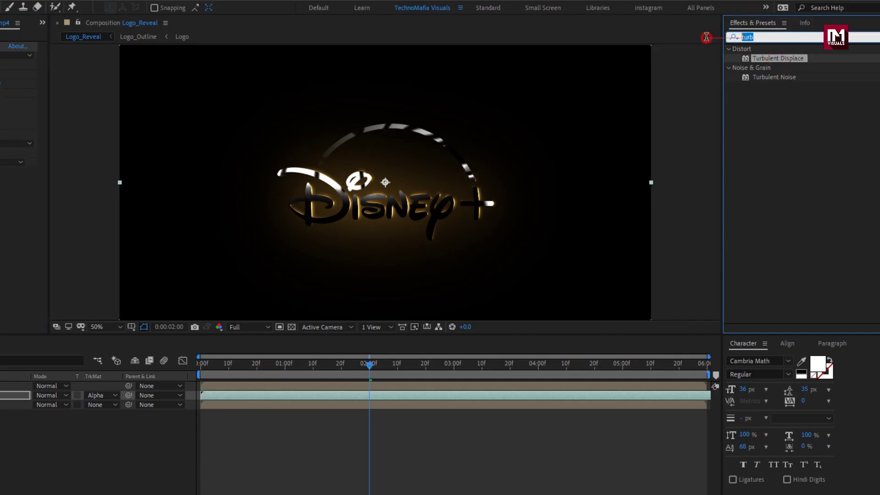
text(cc gl)
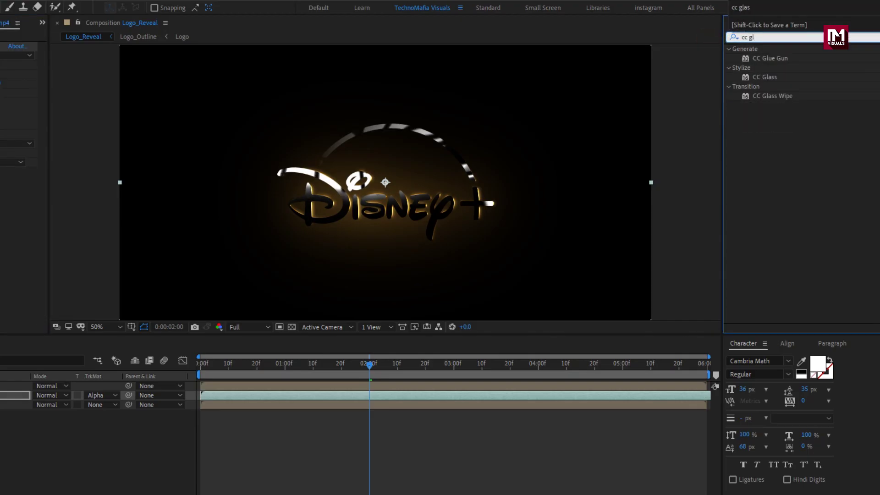
double_click(761, 76)
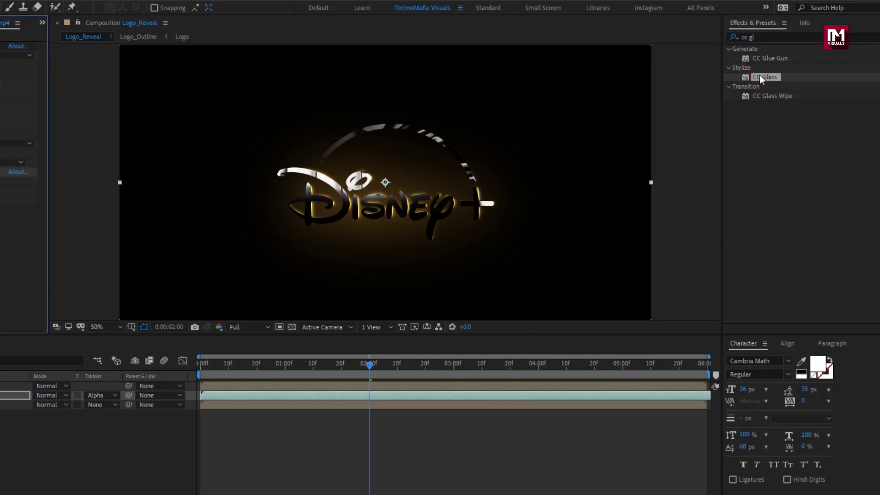
Step: Set CC Glass Surface to Bump Map Logo, Softness 0, Height 20, Displacement 30
click(15, 181)
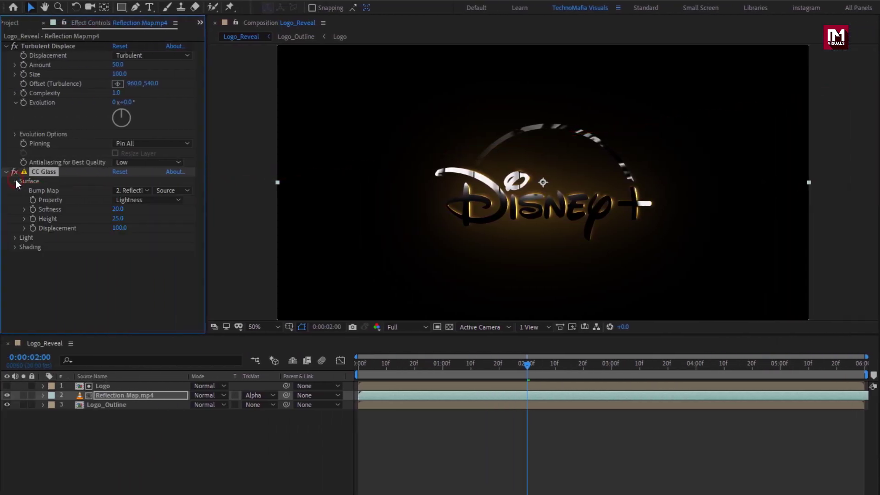
click(120, 188)
click(141, 219)
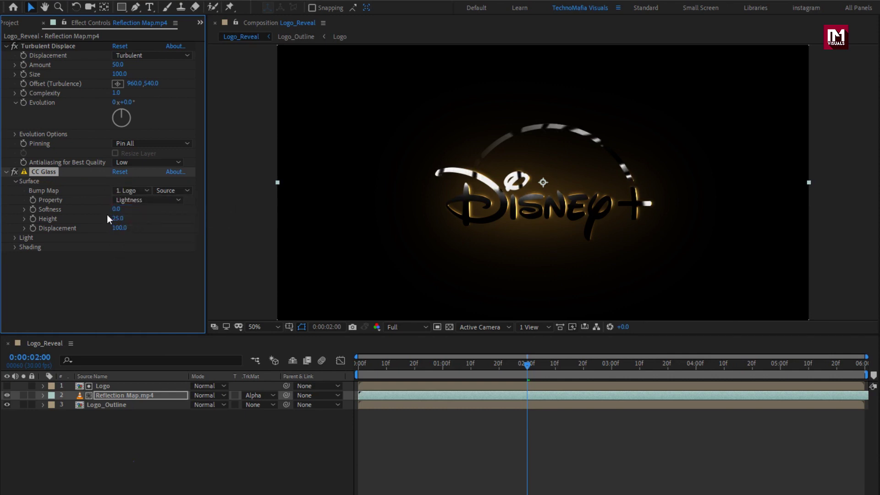
text(0)
key(Tab)
text(20)
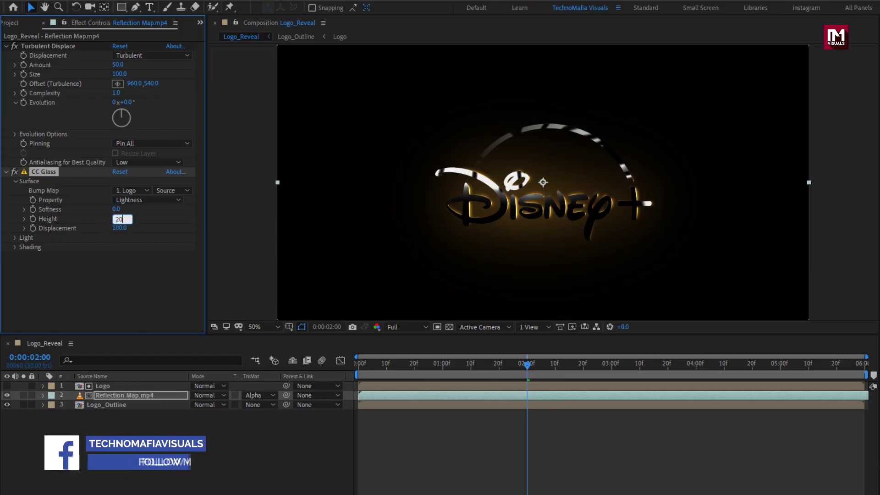
click(115, 228)
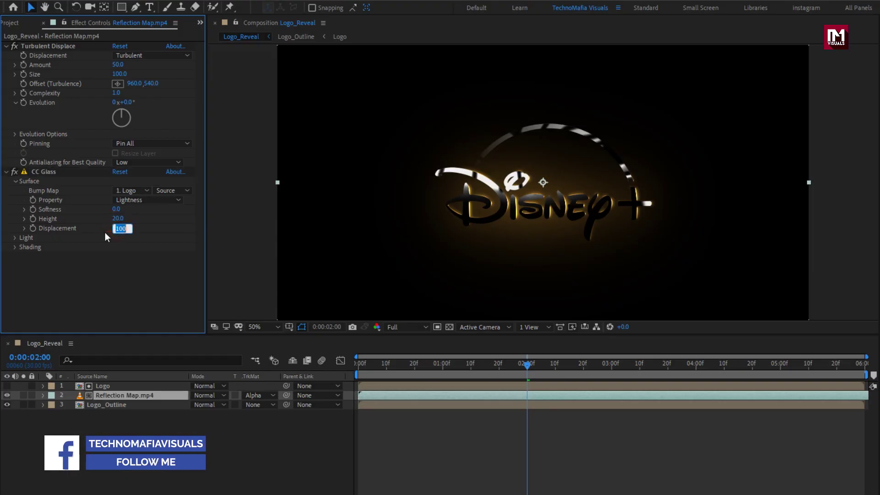
text(30)
key(Return)
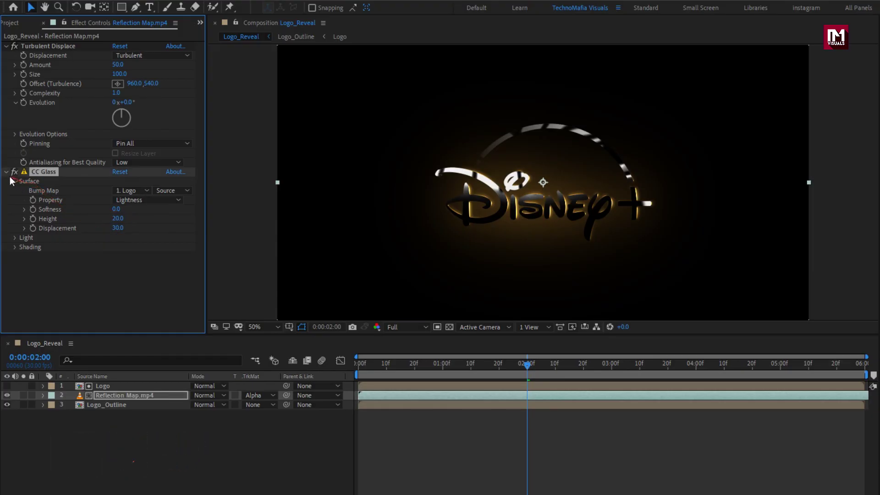
Step: Apply CC Blobbylize to Reflection Map with Logo as Blob Layer and Softness 10
click(759, 37)
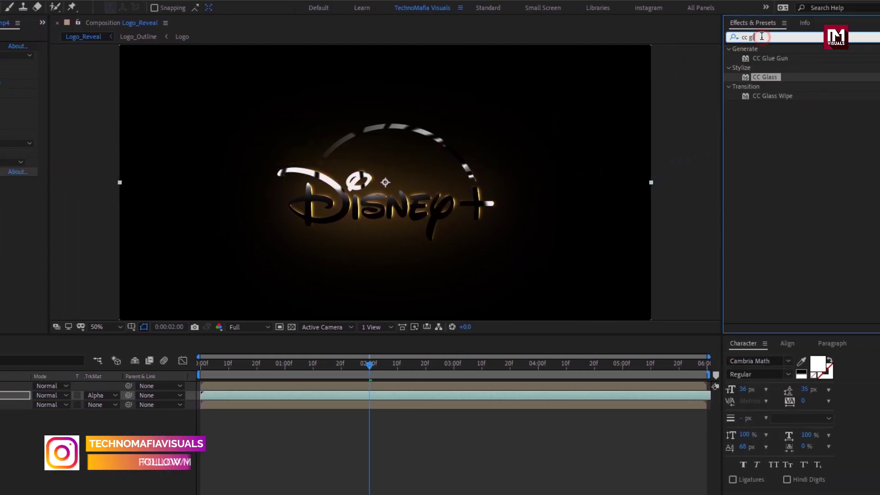
key(BackSpace)
key(BackSpace)
text(bl)
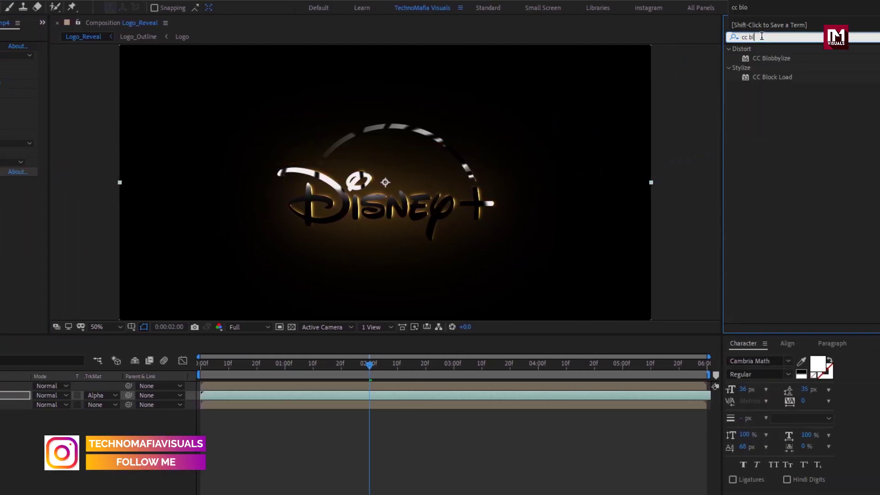
double_click(767, 57)
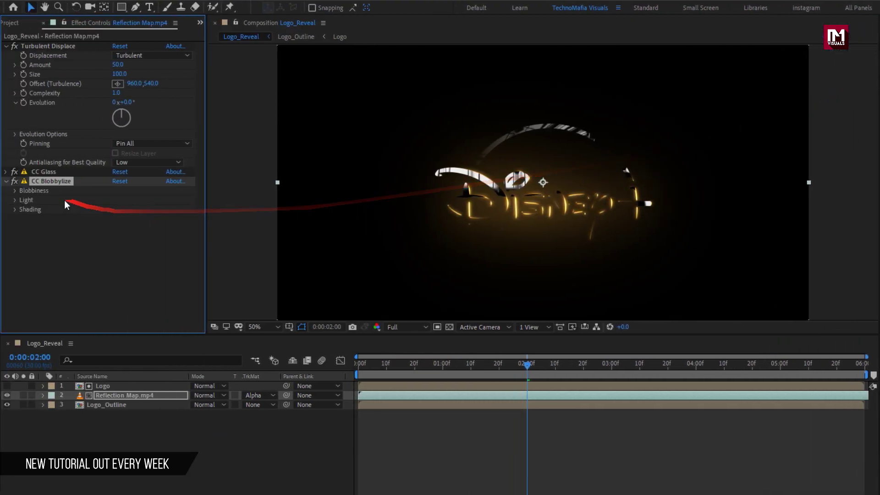
click(15, 190)
click(131, 200)
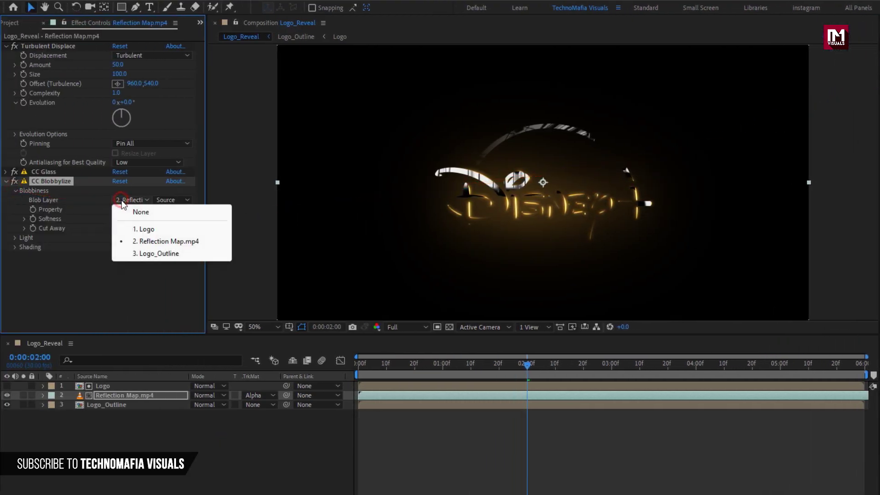
click(137, 228)
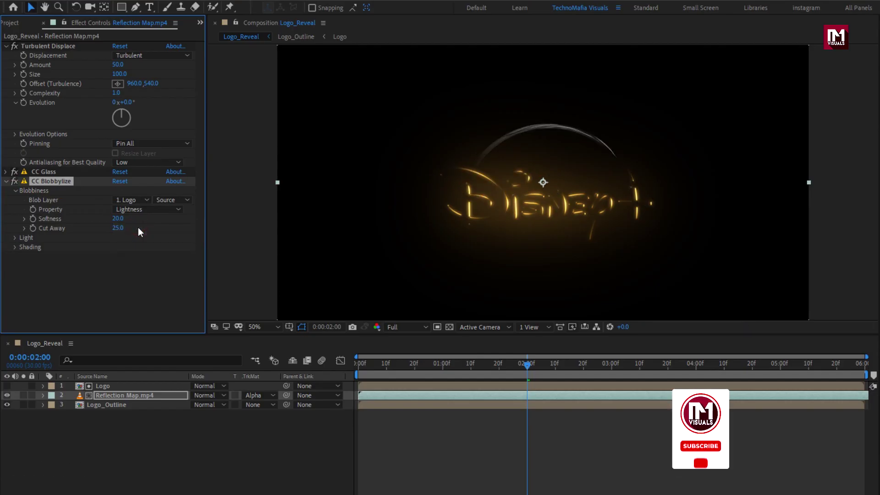
click(118, 219)
text(10)
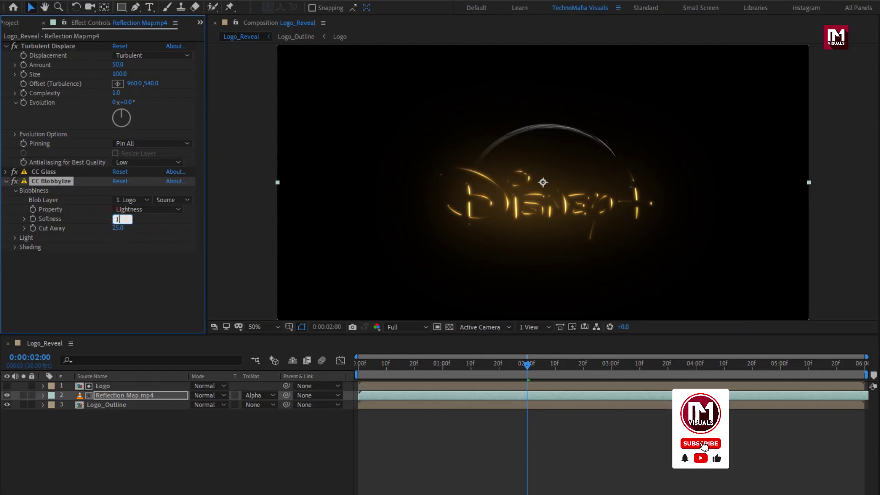
key(Return)
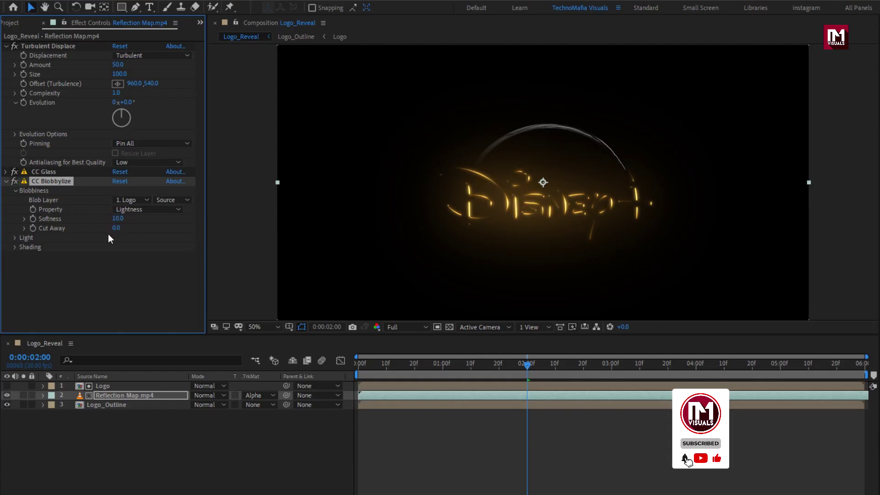
Step: Set CC Blobbylize shading to Ambient 9, Diffuse 10 and Roughness 0.5
click(16, 247)
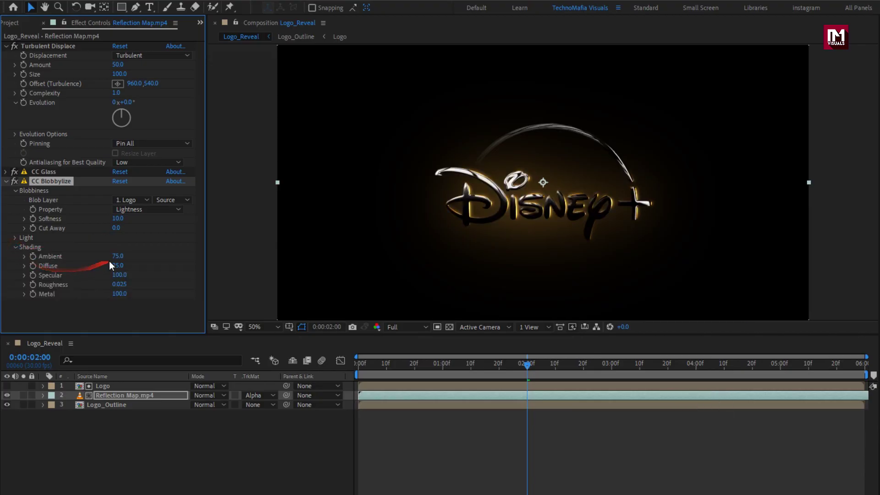
text(9)
key(Return)
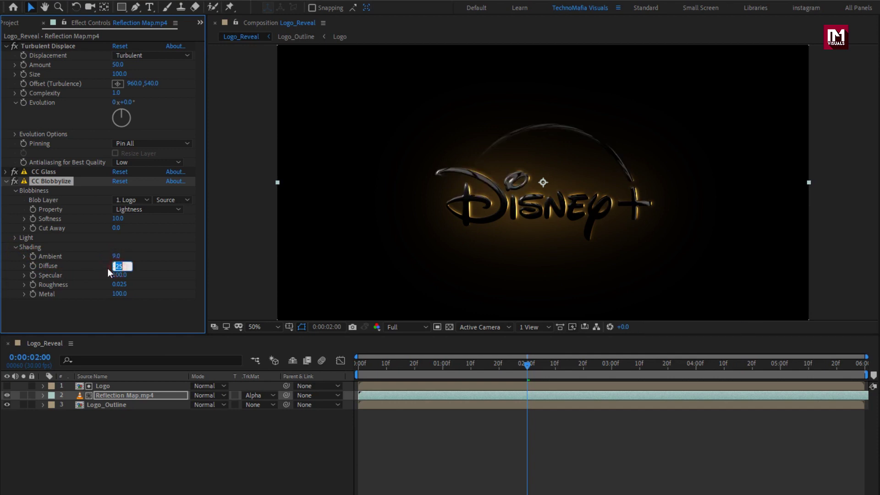
text(10)
key(Return)
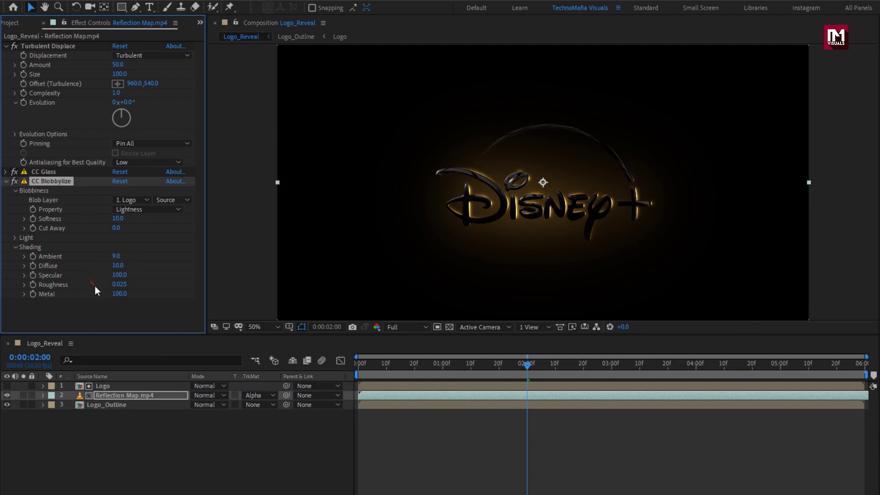
click(115, 285)
text(0.5)
key(Return)
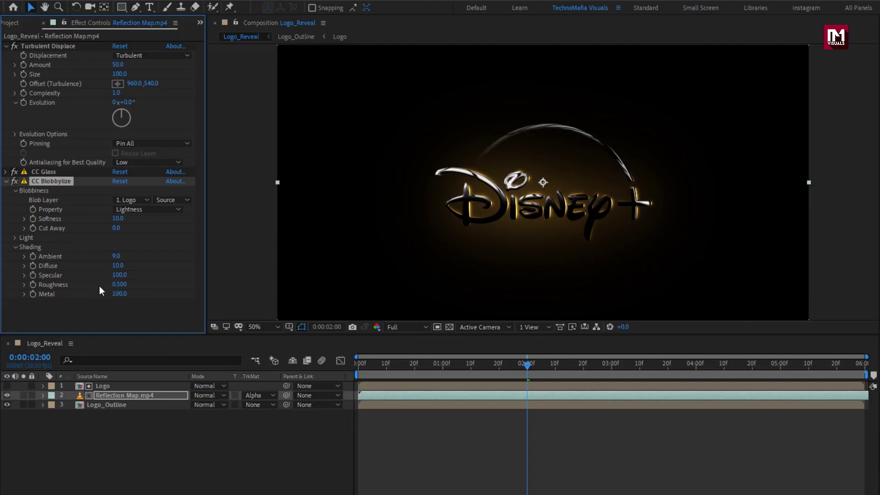
click(115, 423)
Step: Add a new adjustment layer to the Logo_Reveal composition
right_click(115, 423)
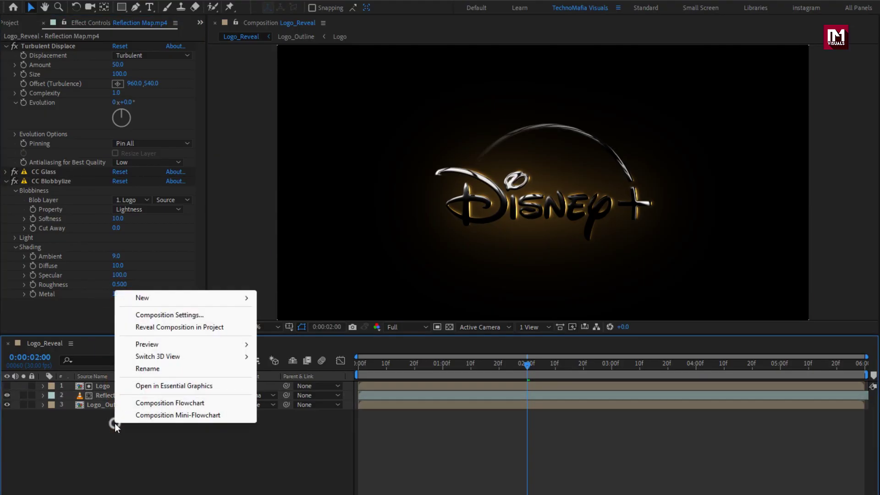
mouse_move(220, 298)
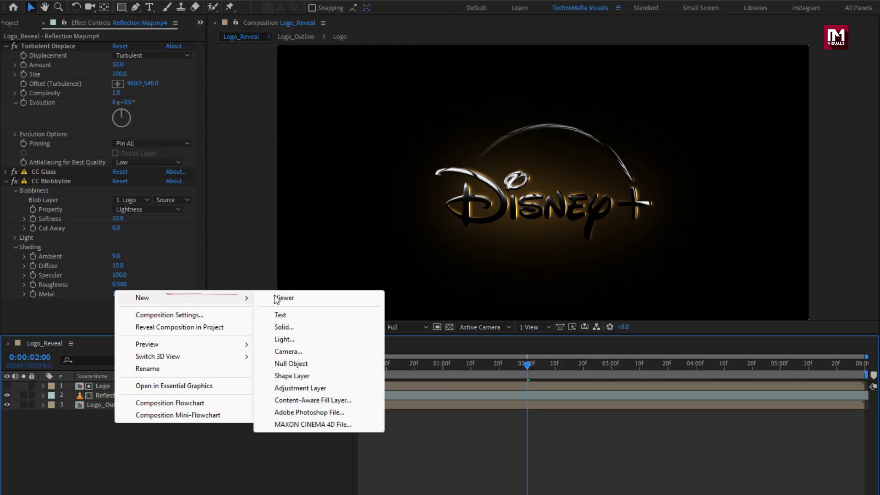
click(314, 388)
Step: Apply Photo Filter to the adjustment layer with a Custom orange filter at 85% density
click(779, 37)
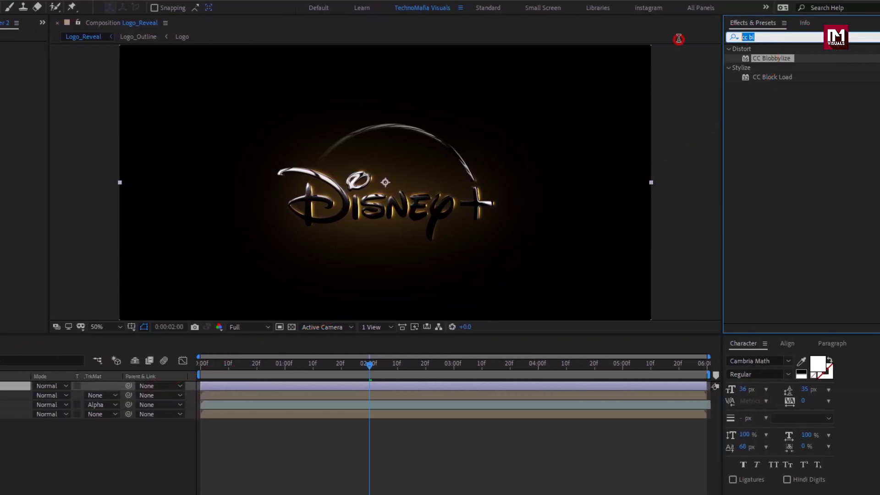
text(phot)
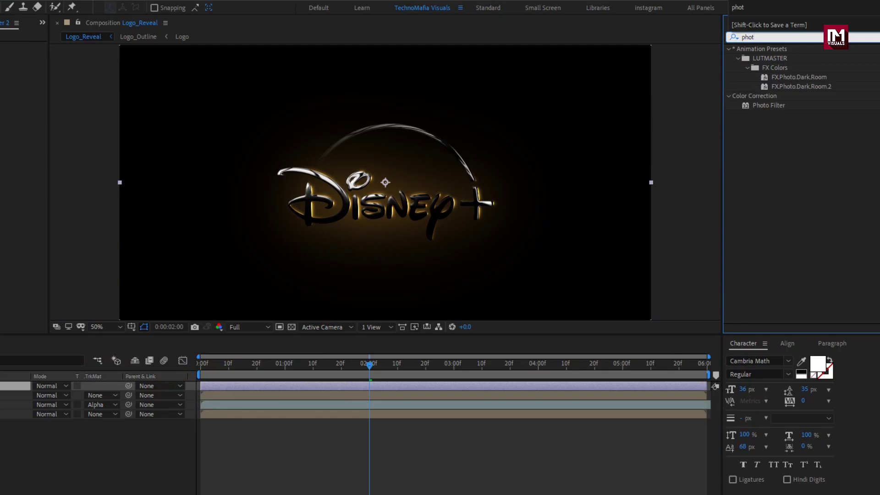
double_click(764, 106)
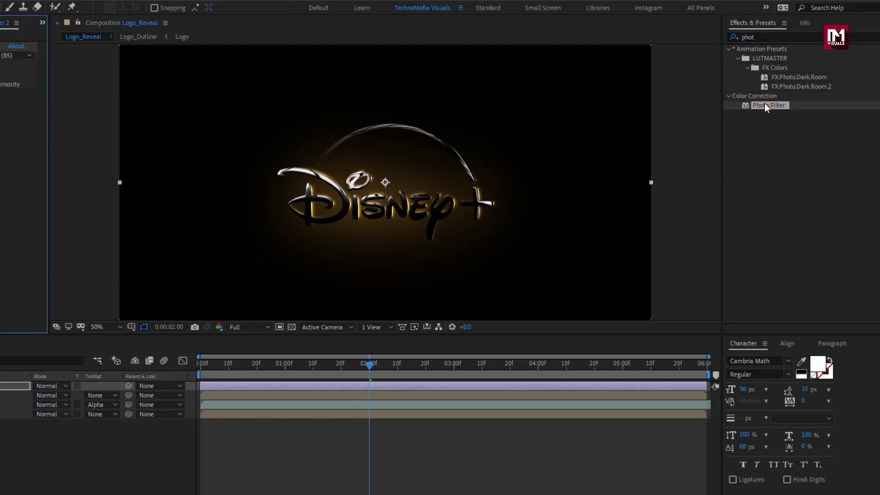
click(10, 55)
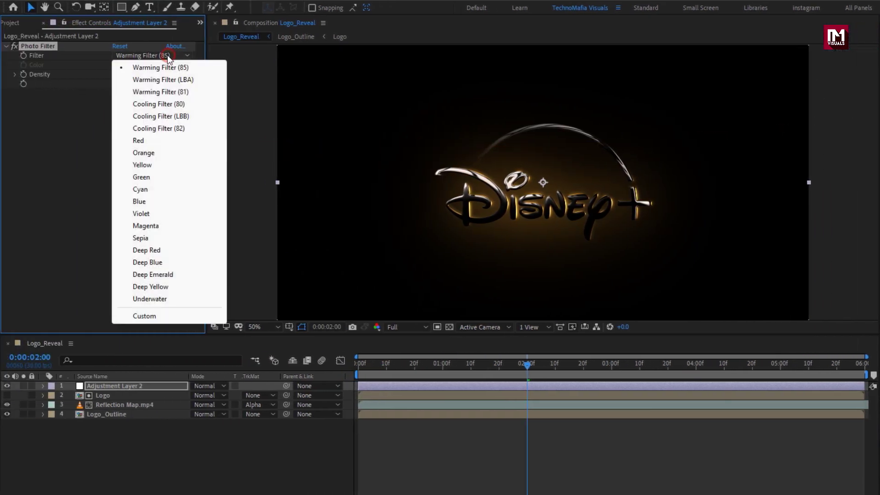
click(146, 315)
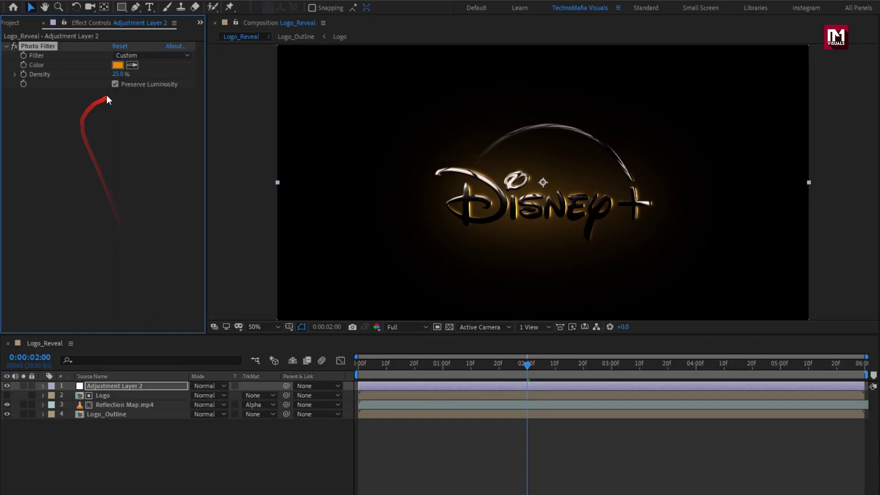
text(85)
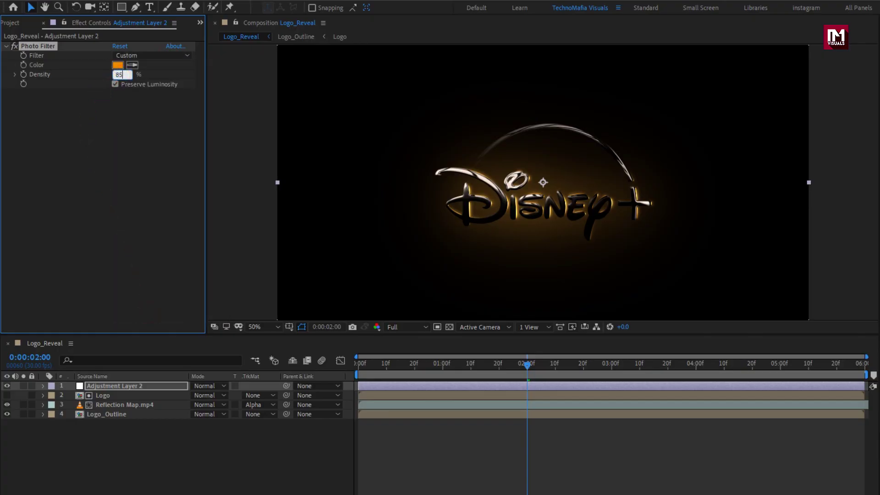
Step: Pre-compose Reflection Map, Logo and Adjustment Layer 2 into a precomp named Glossy_Logo
click(120, 404)
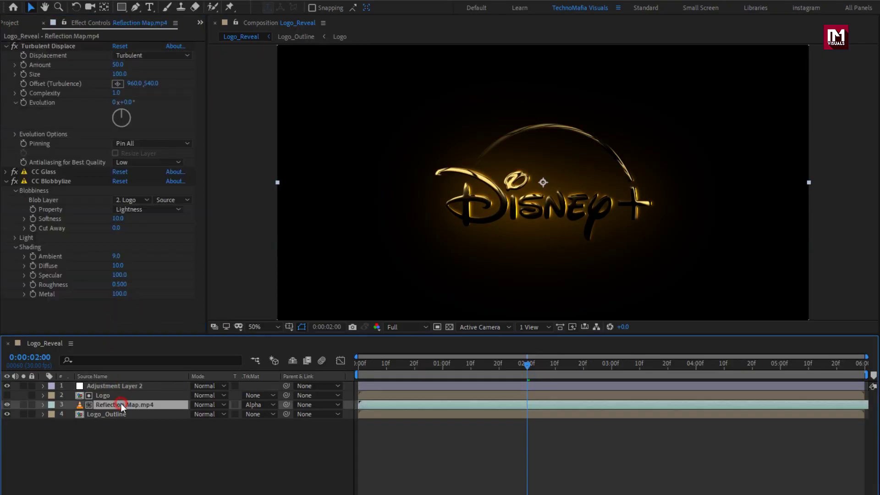
ctrl+click(119, 395)
ctrl+click(120, 387)
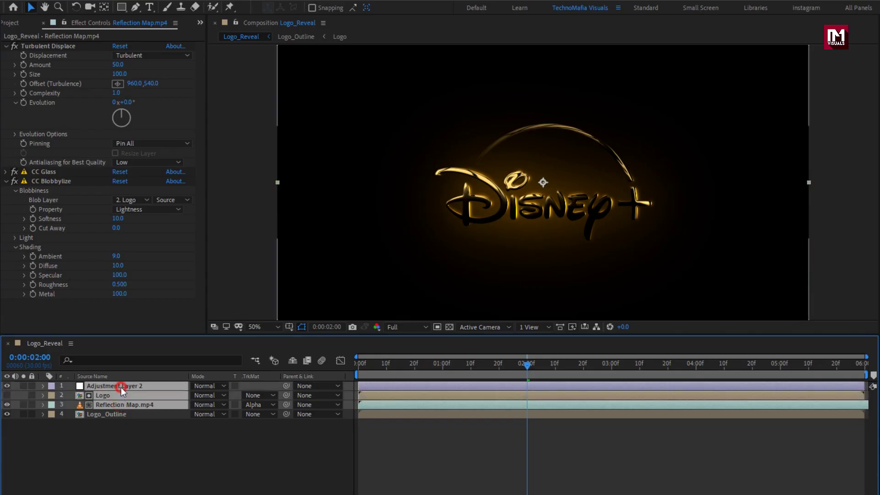
right_click(121, 387)
click(144, 337)
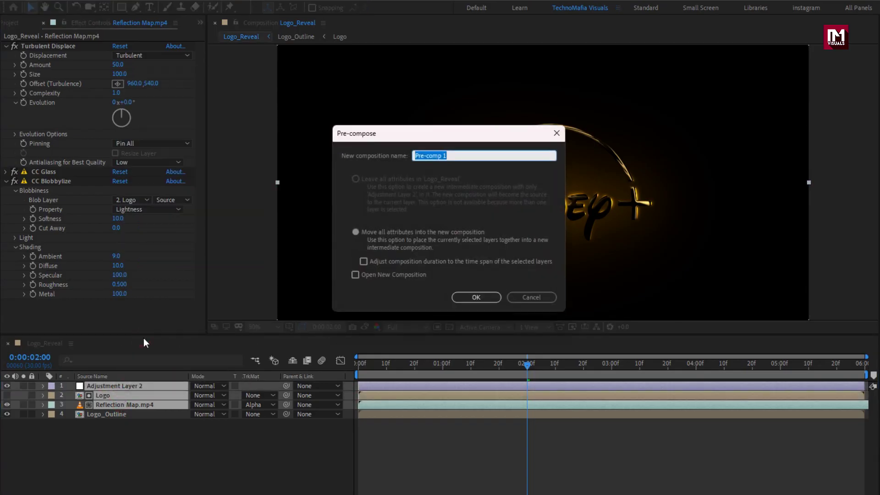
text(Glossy_Logo)
click(455, 294)
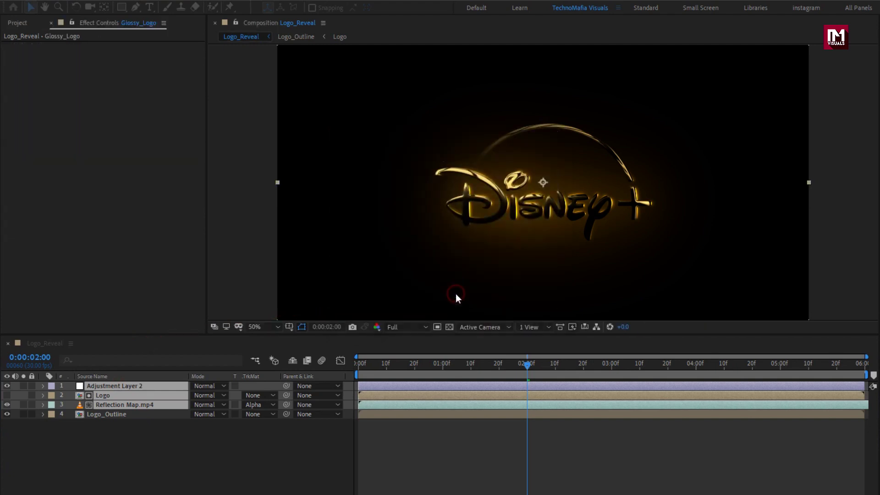
Step: Set both Glossy_Logo and Logo_Outline to the Add blend mode
click(204, 386)
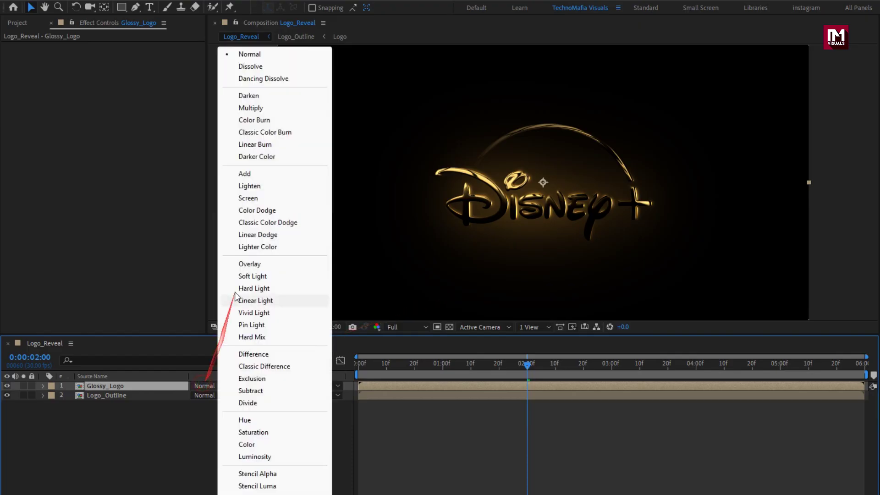
click(244, 175)
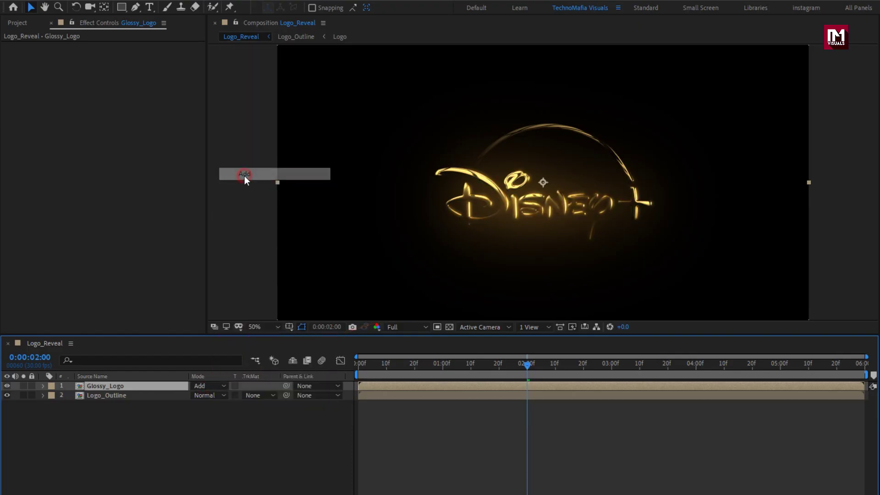
click(207, 396)
click(250, 176)
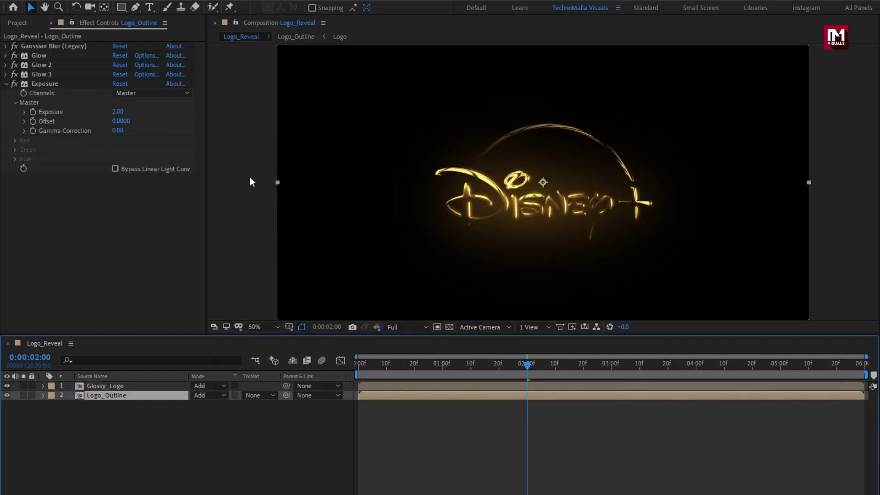
click(20, 24)
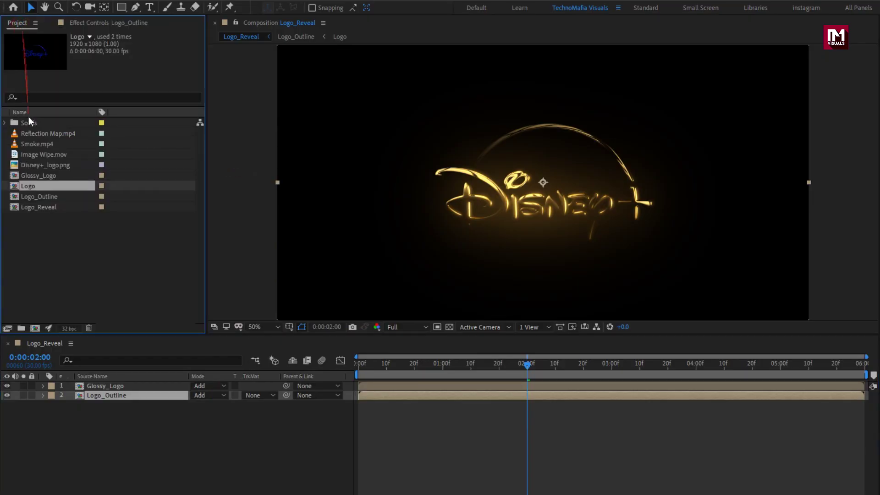
Step: Add Image Wipe.mov on top, hide it, and apply Unsharp Mask amount 40 to Glossy_Logo
drag(34, 155, 126, 388)
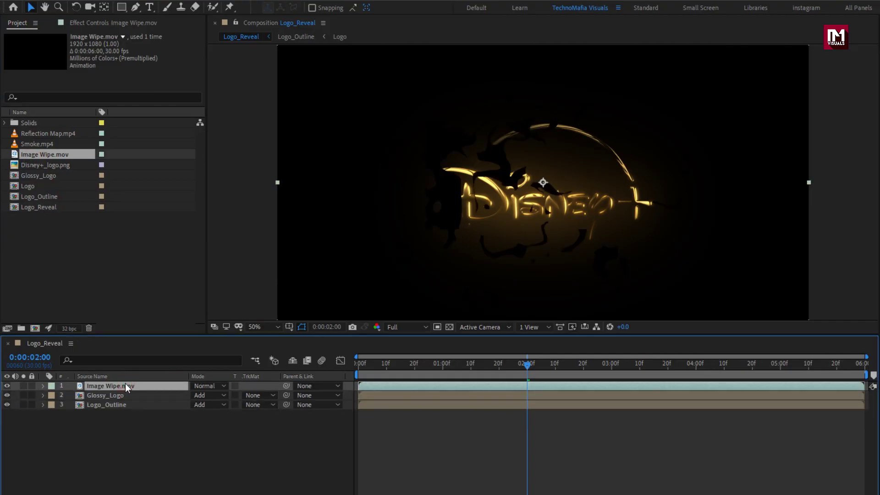
click(7, 386)
click(96, 396)
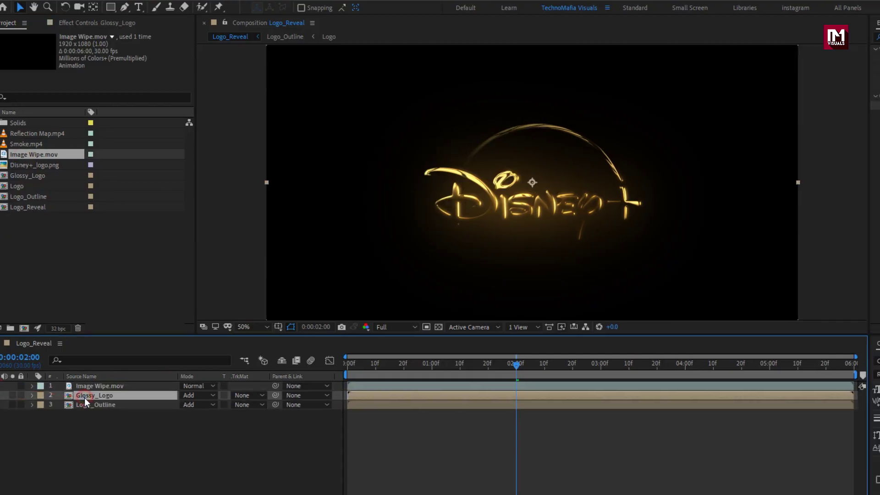
click(728, 37)
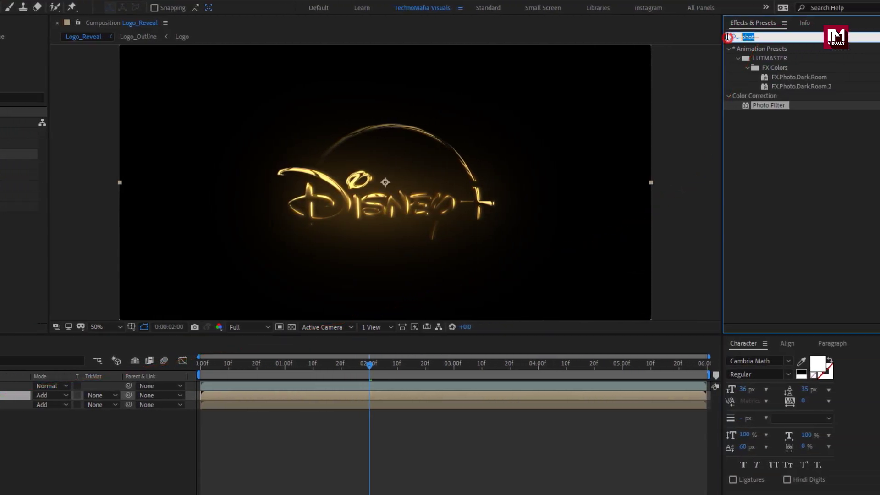
text(unsh)
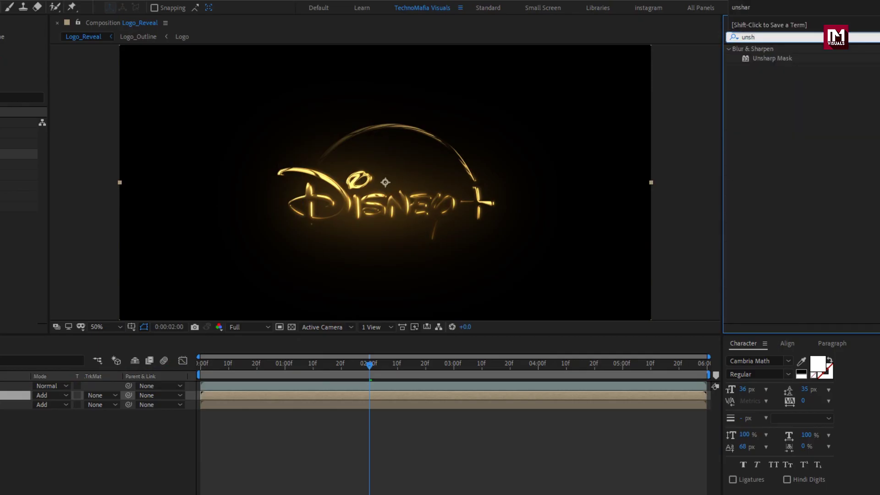
double_click(761, 59)
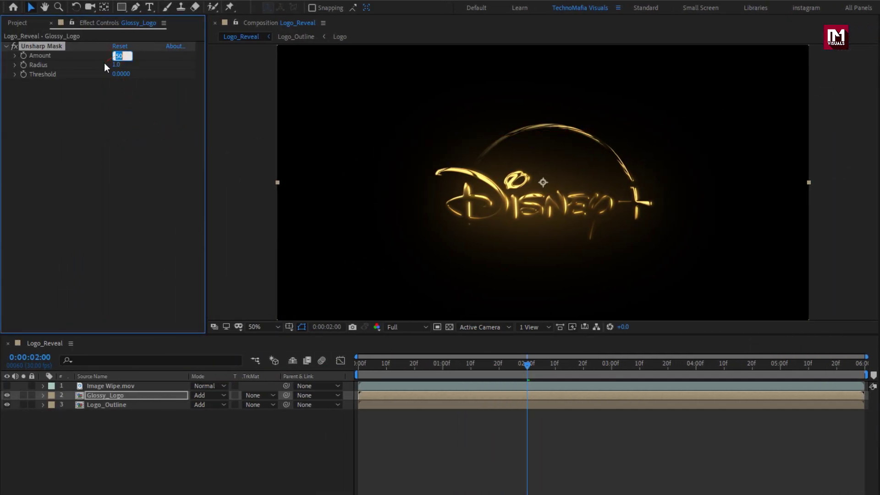
text(40)
key(Return)
Step: Apply Set Matte to Glossy_Logo, taking the matte from Image Wipe.mov with Invert Matte on
click(752, 37)
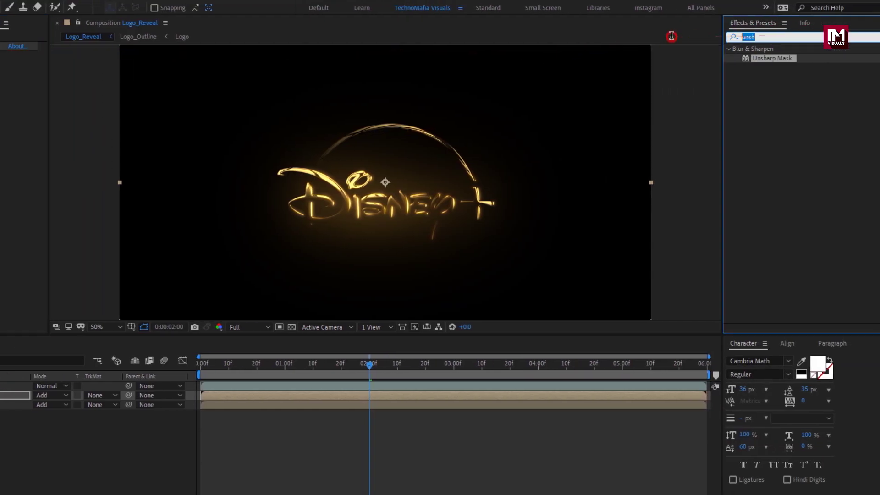
text(set m)
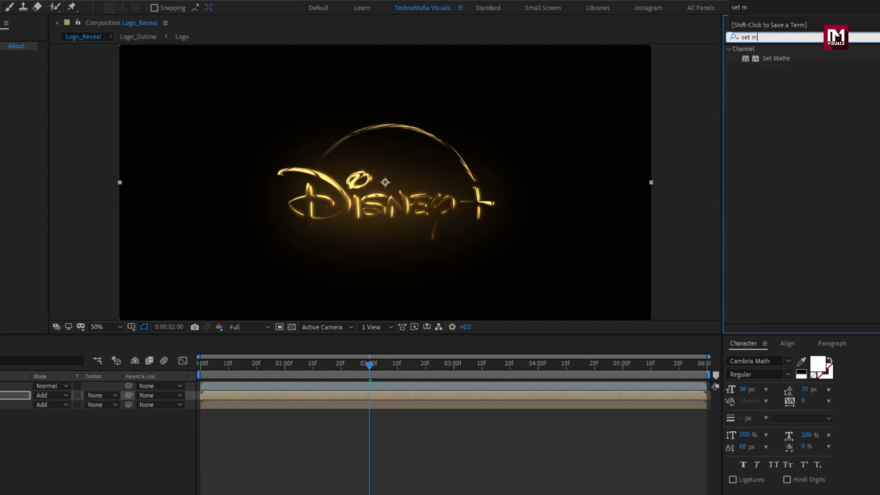
double_click(776, 58)
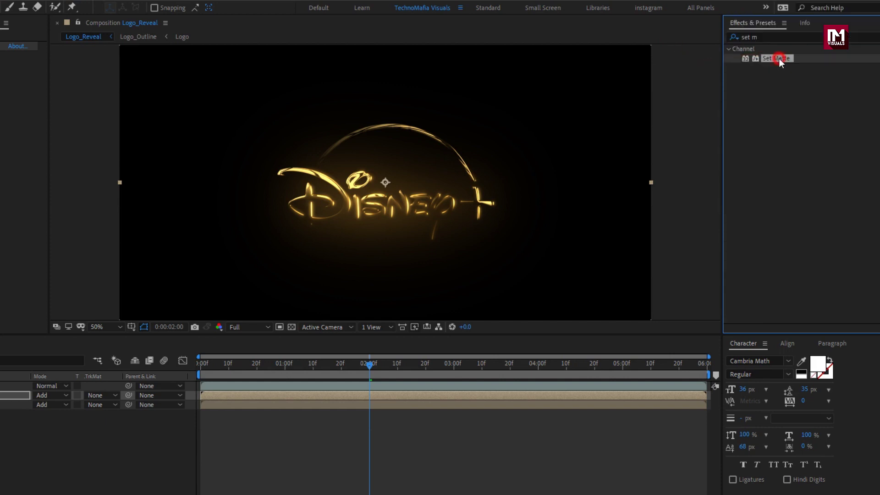
click(19, 65)
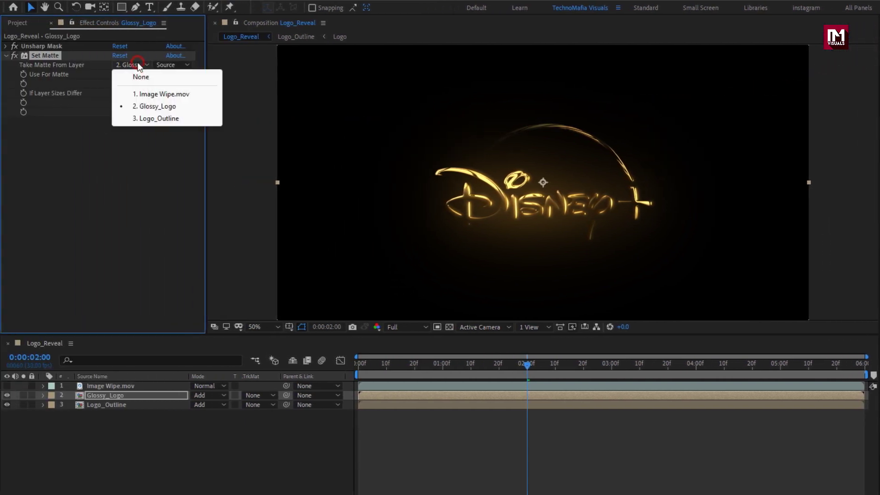
click(154, 95)
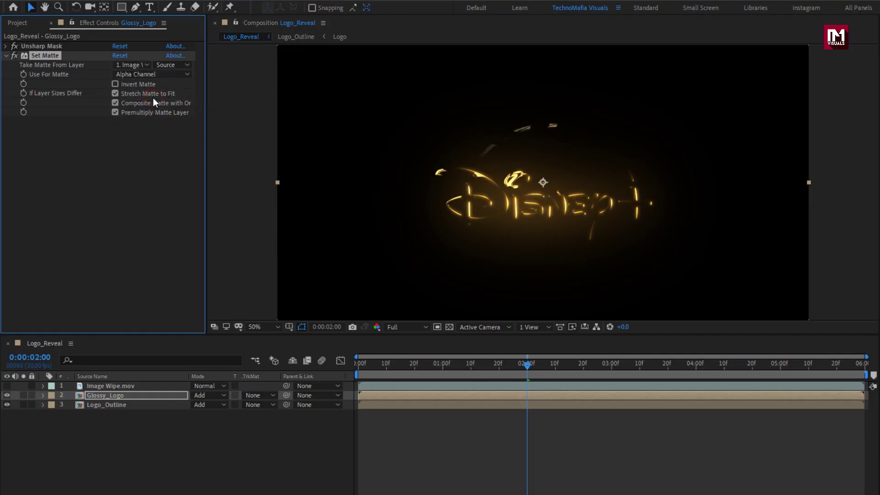
click(115, 84)
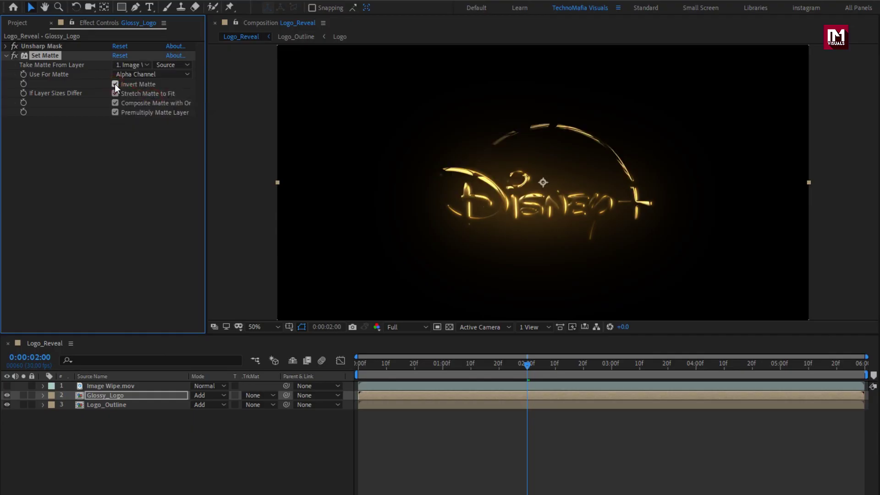
Step: Place Smoke.mp4 beneath Logo_Outline and add a new adjustment layer
click(26, 26)
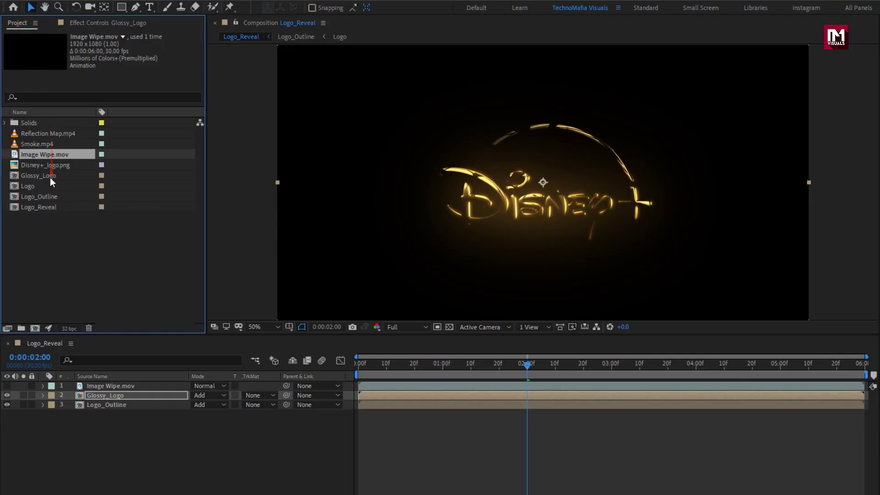
drag(37, 145, 119, 419)
right_click(136, 441)
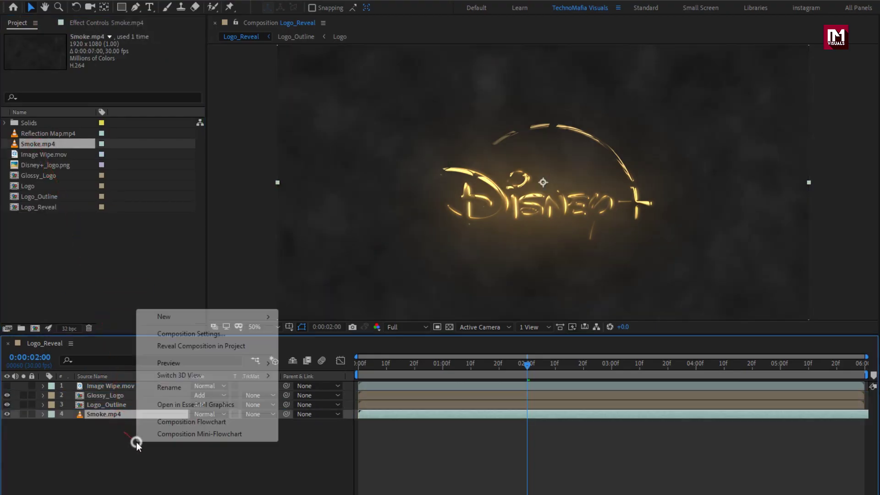
mouse_move(176, 318)
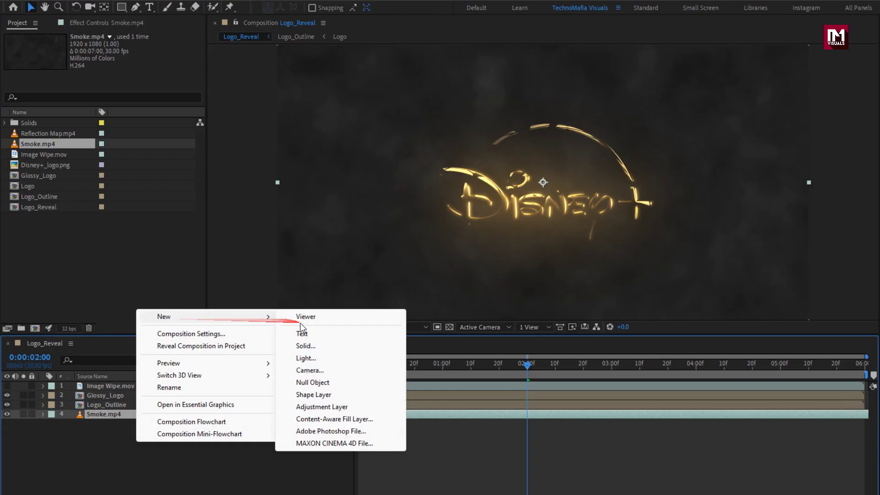
click(320, 406)
Step: Move Adjustment Layer 3 to the top and apply Curves bowed downward to darken everything
drag(104, 414, 106, 383)
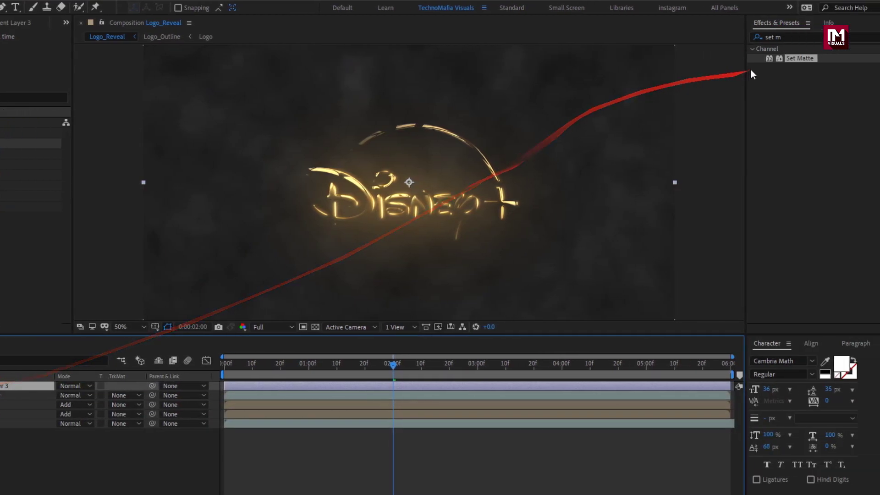
click(868, 37)
text(curv)
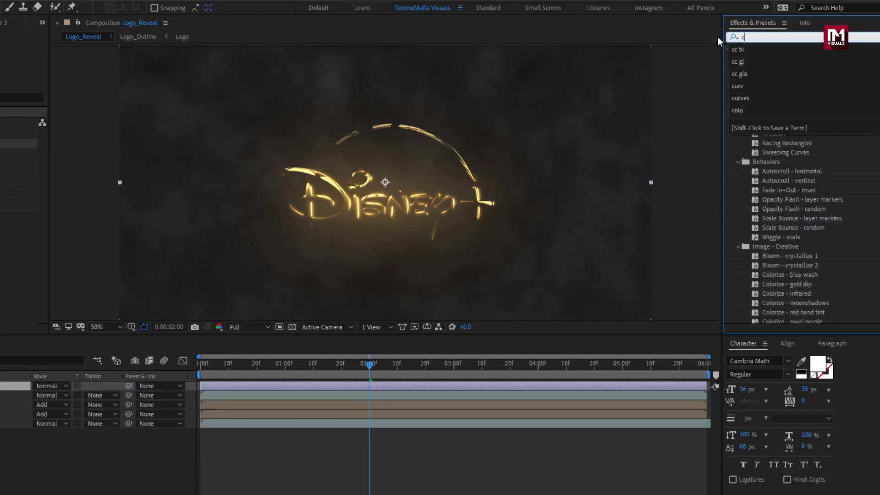
double_click(771, 87)
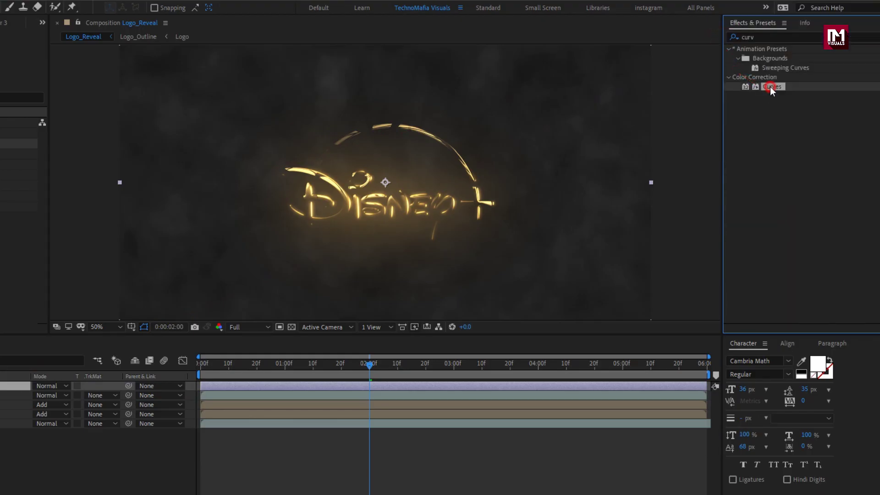
drag(93, 163, 101, 180)
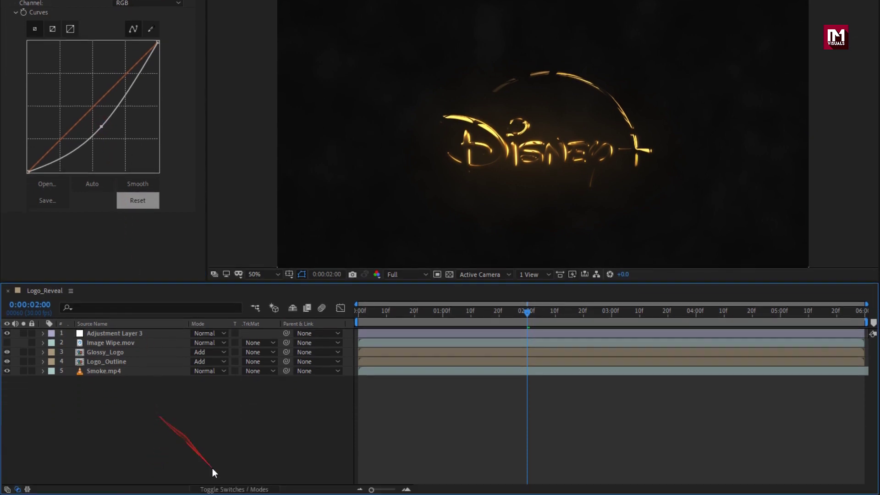
Step: Turn on 3D for the Glossy_Logo and Logo_Outline layers
click(218, 490)
click(112, 362)
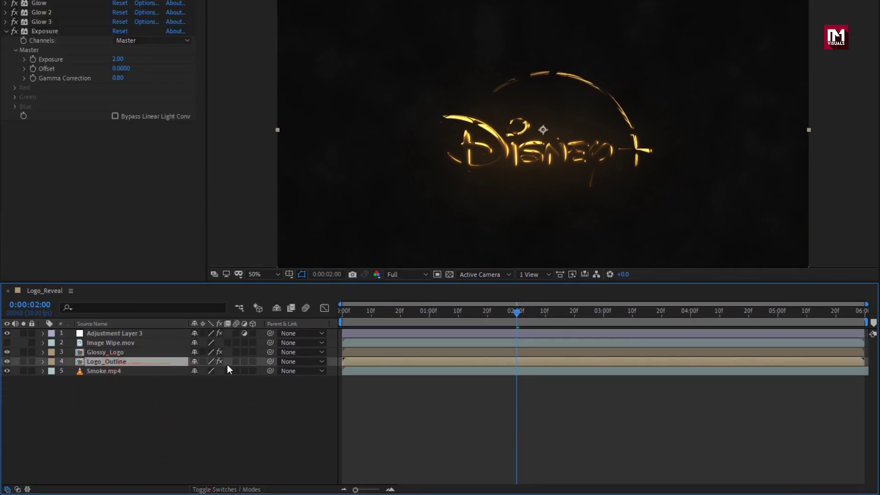
drag(251, 362, 252, 351)
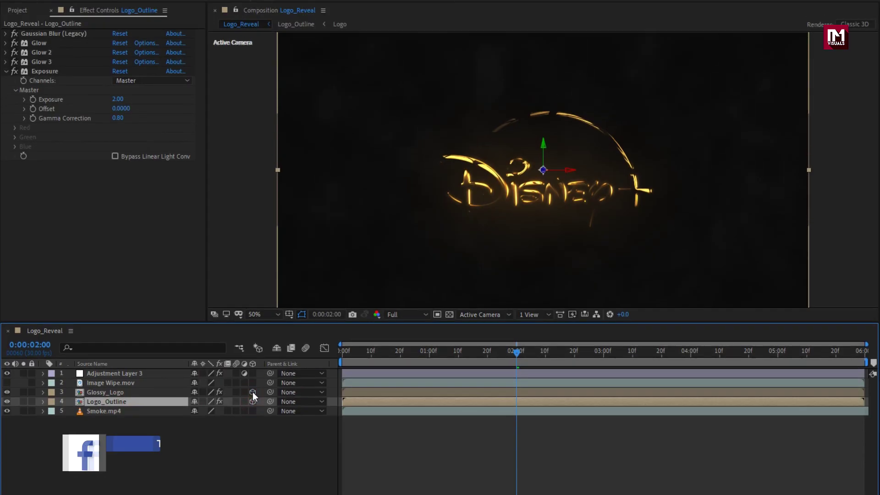
Step: Add a new camera (Camera 1) and a null object (Null 2) to the composition
right_click(193, 449)
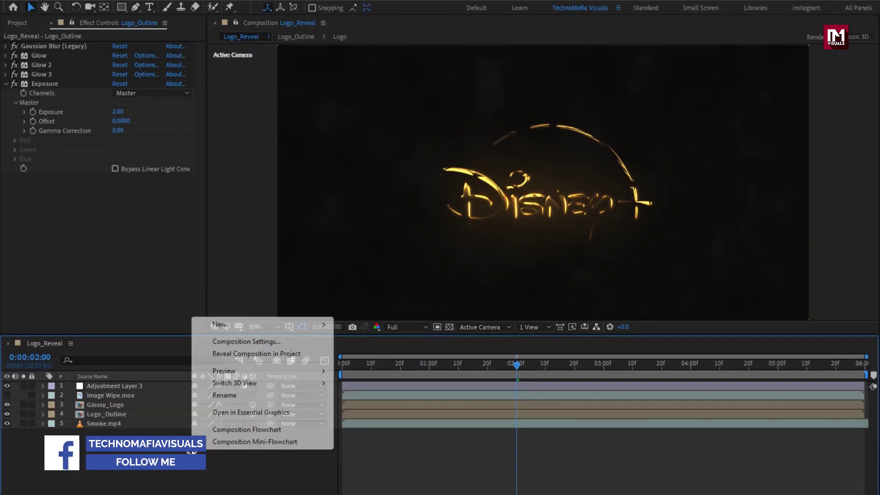
mouse_move(232, 324)
click(370, 377)
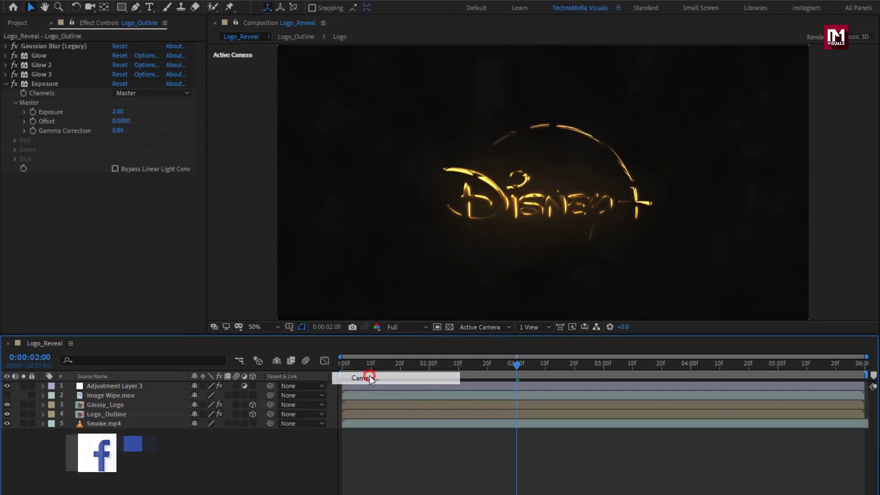
click(578, 356)
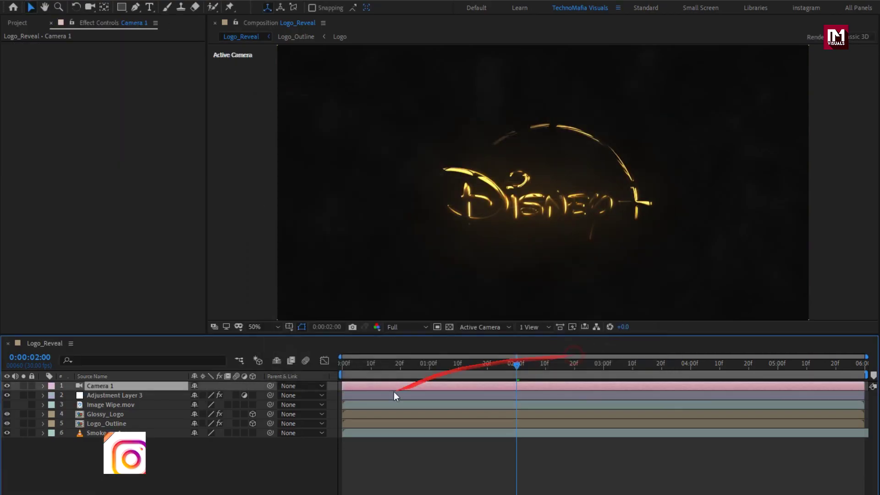
right_click(212, 452)
mouse_move(249, 329)
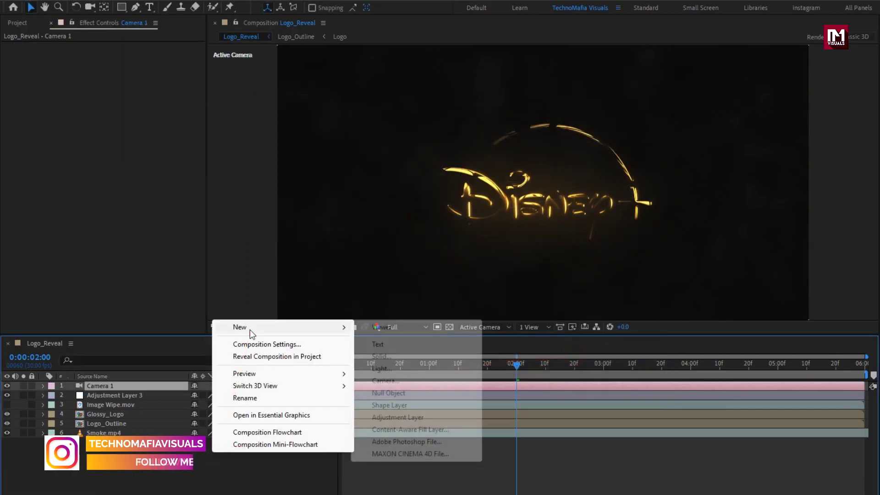
click(393, 391)
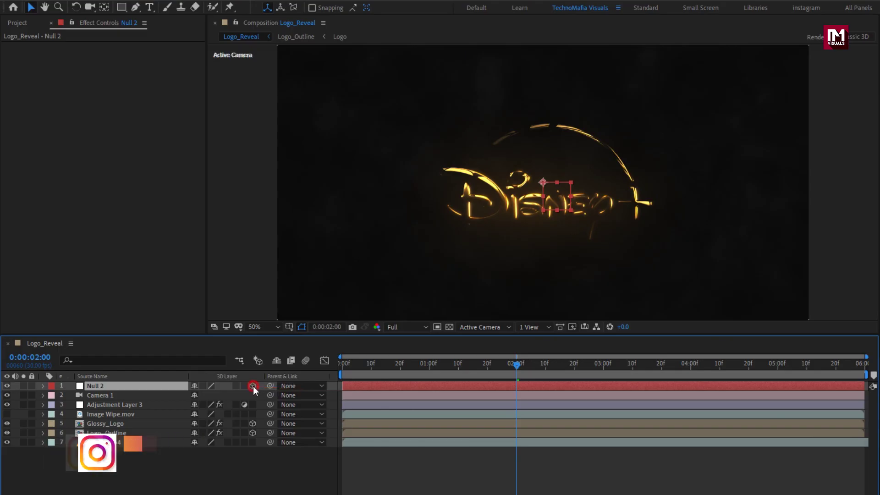
Step: Parent Camera 1 to Null 2
click(153, 396)
click(297, 395)
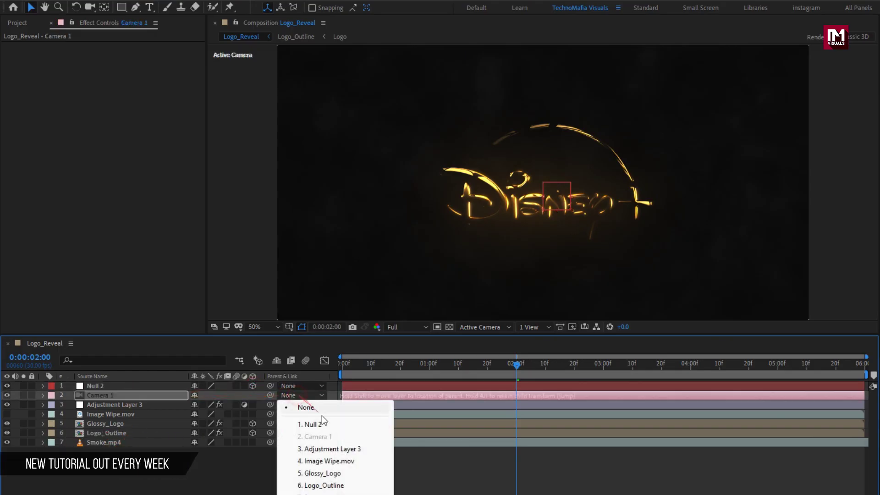
click(337, 425)
key(p)
Step: Keyframe Null 2's Position Z from -158 at the first frame to 170 at the end
click(120, 387)
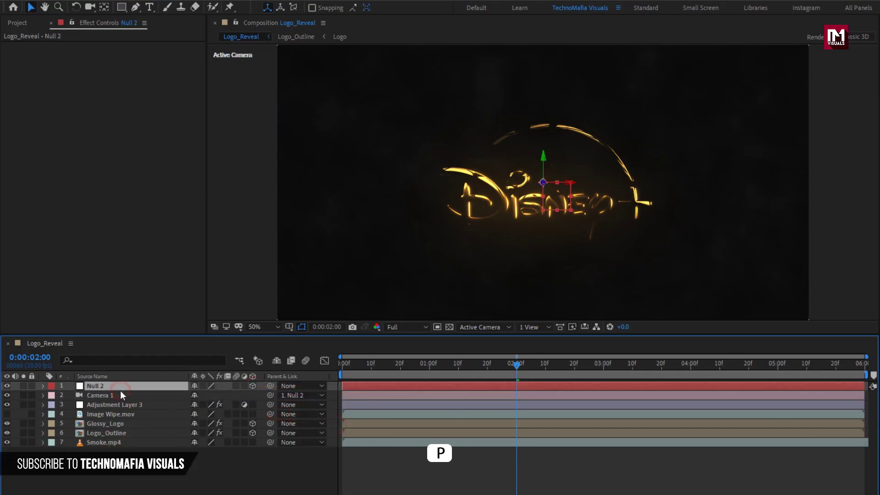
key(p)
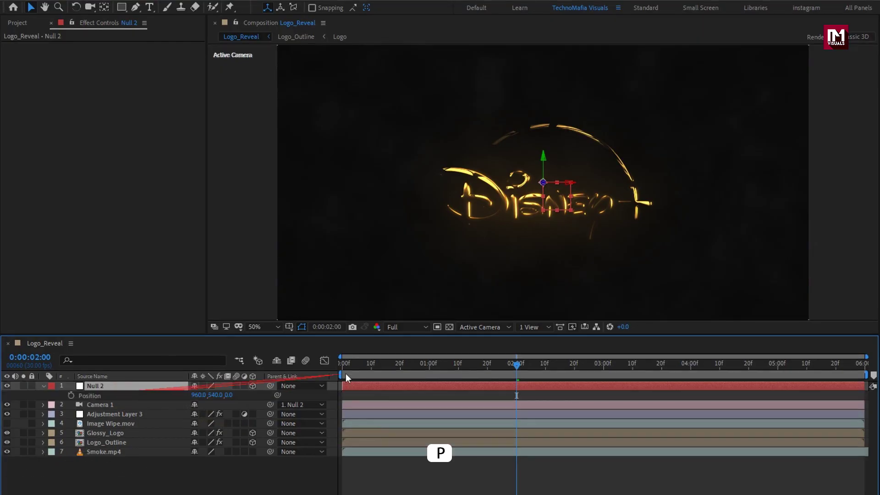
click(356, 364)
drag(356, 364, 324, 365)
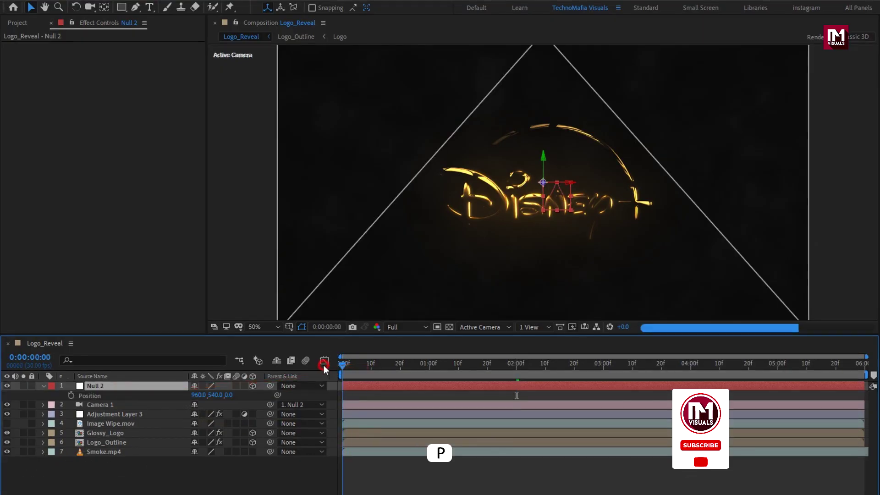
click(69, 397)
drag(229, 395, 146, 402)
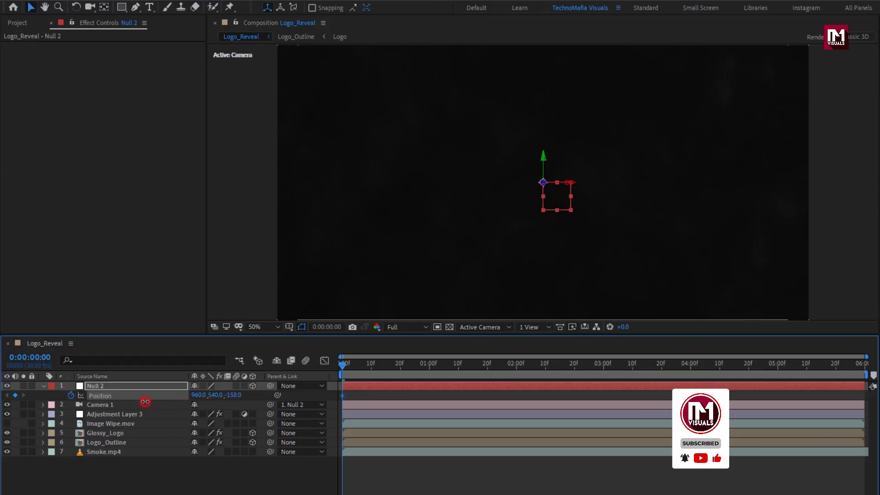
drag(459, 365, 862, 365)
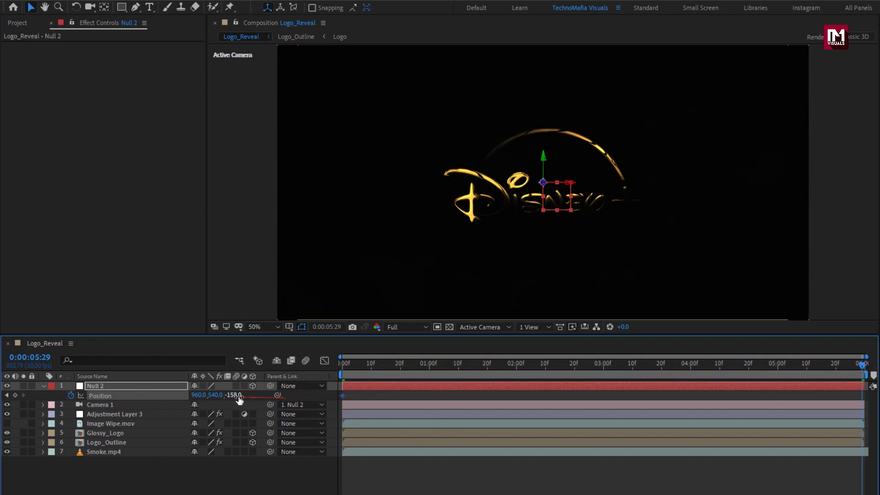
drag(250, 397, 415, 397)
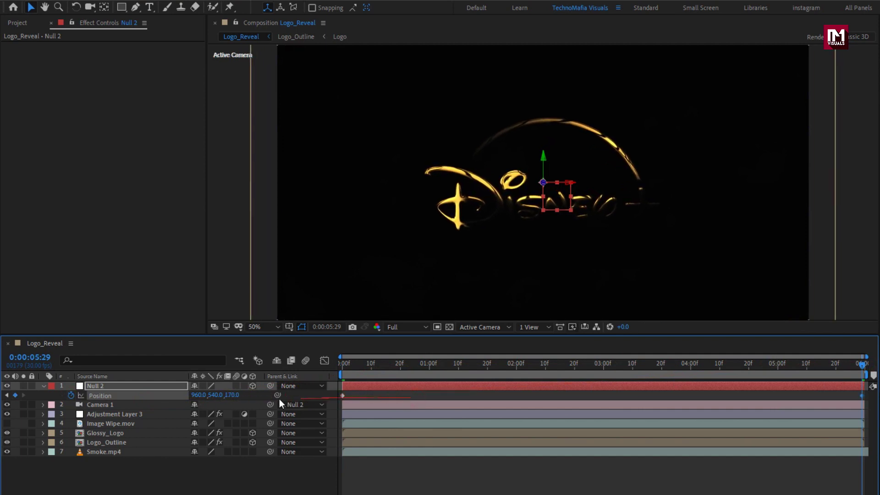
click(44, 386)
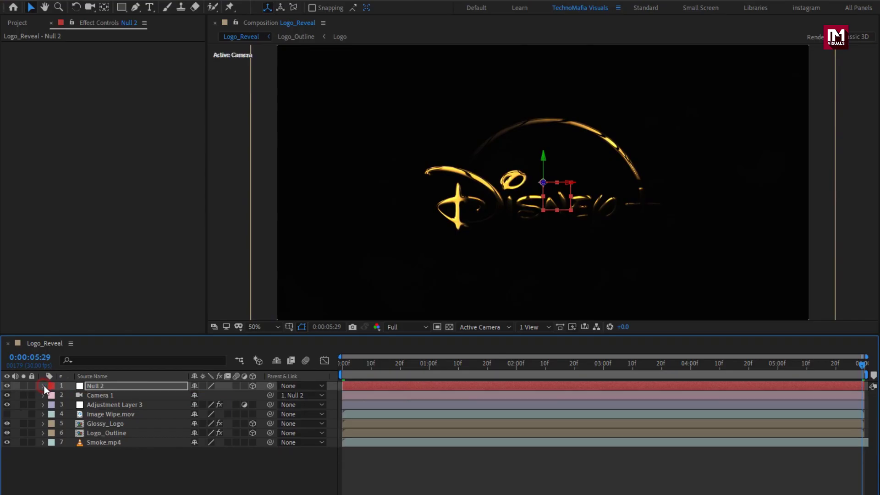
click(172, 456)
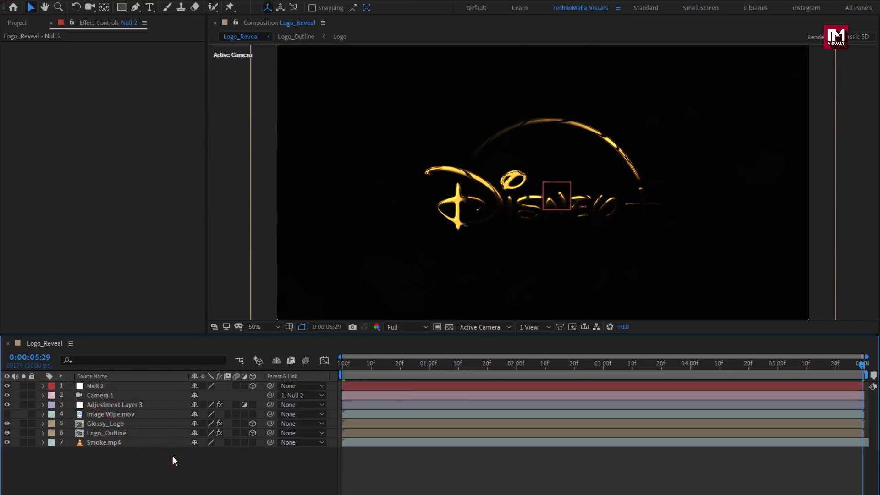
Step: Create a new solid layer named Color
right_click(178, 465)
mouse_move(218, 344)
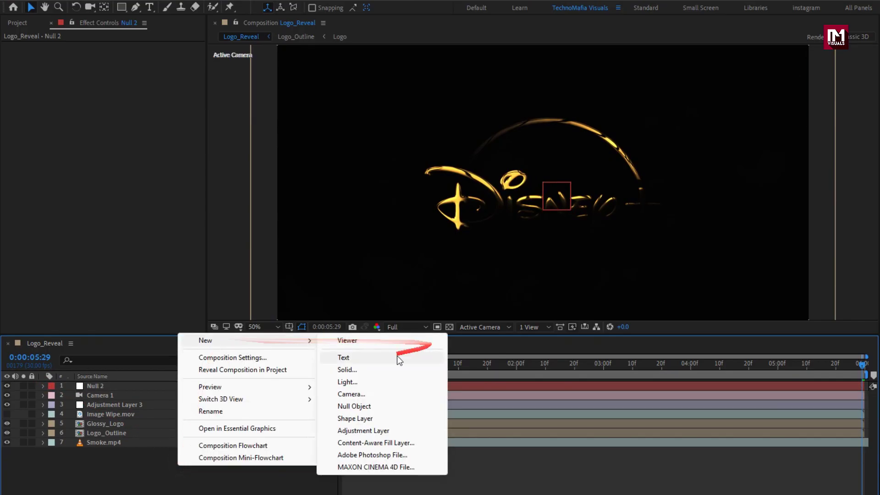
click(362, 372)
text(Color)
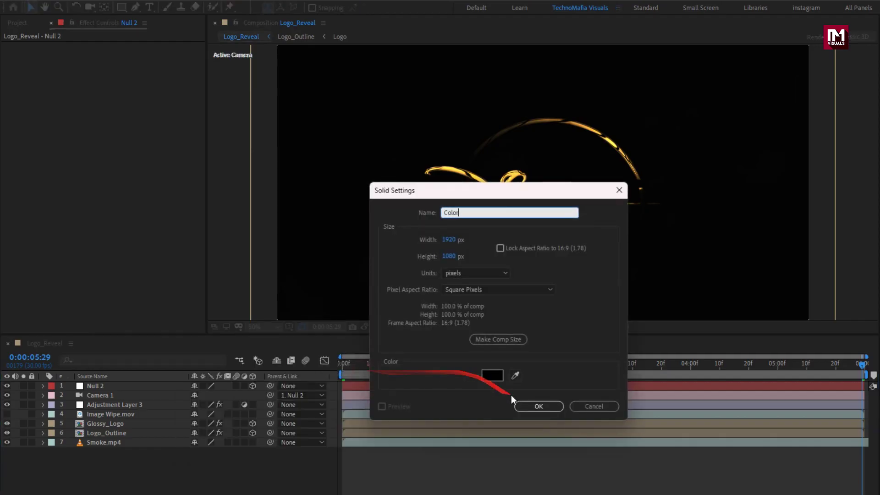
click(525, 406)
Step: Apply a Fill effect to Color with the orange colour FF9600
click(754, 38)
text(curv)
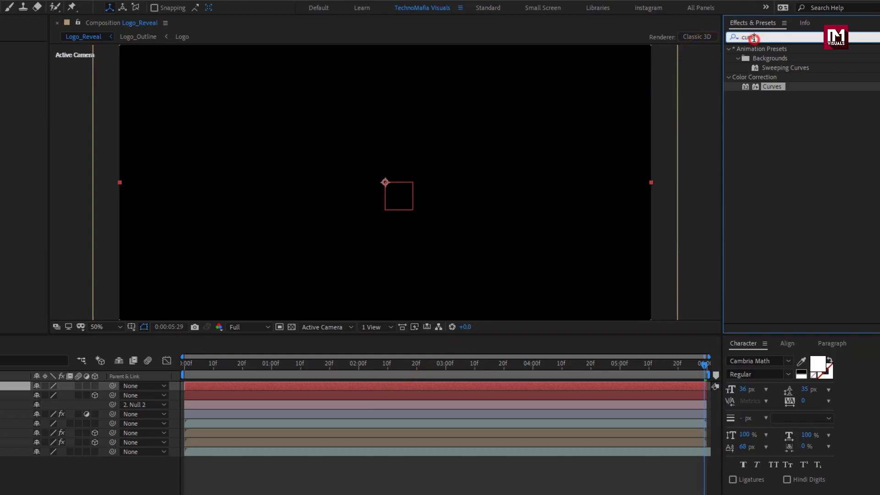
text(fill)
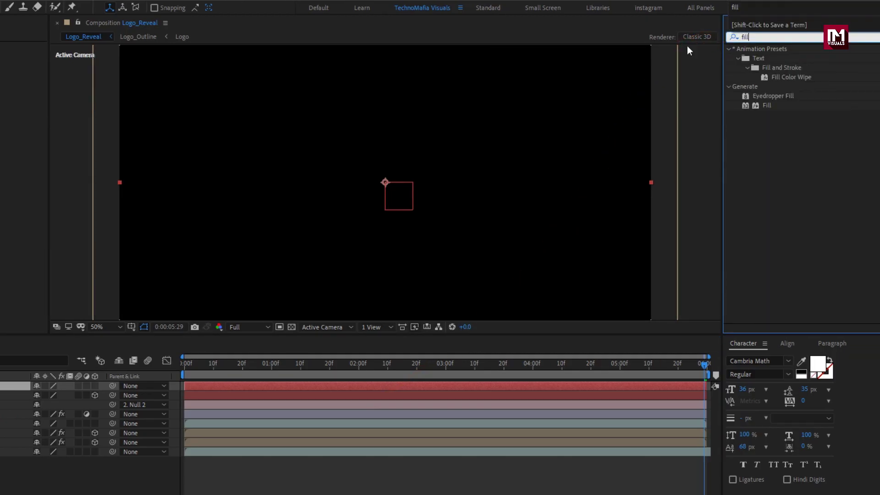
double_click(765, 104)
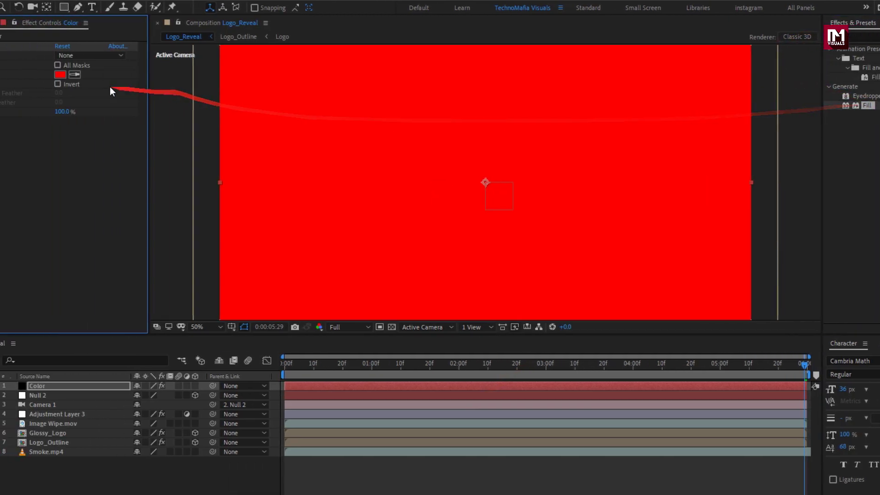
click(118, 76)
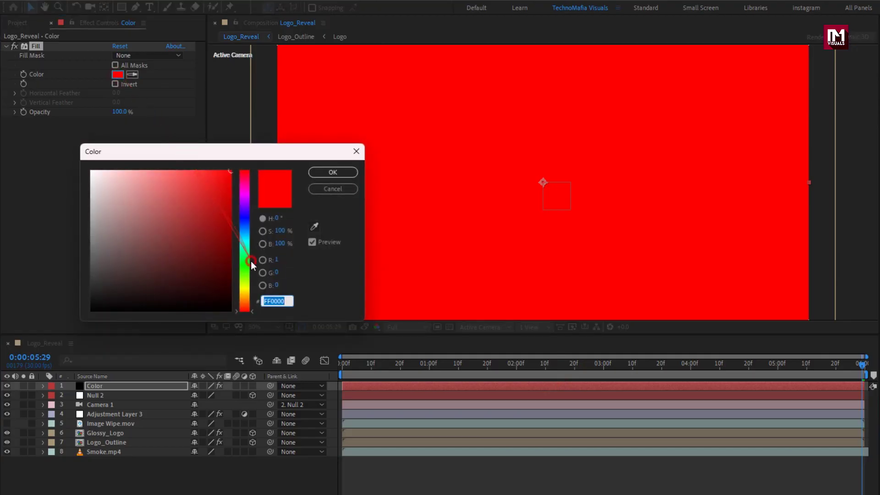
drag(249, 262, 245, 299)
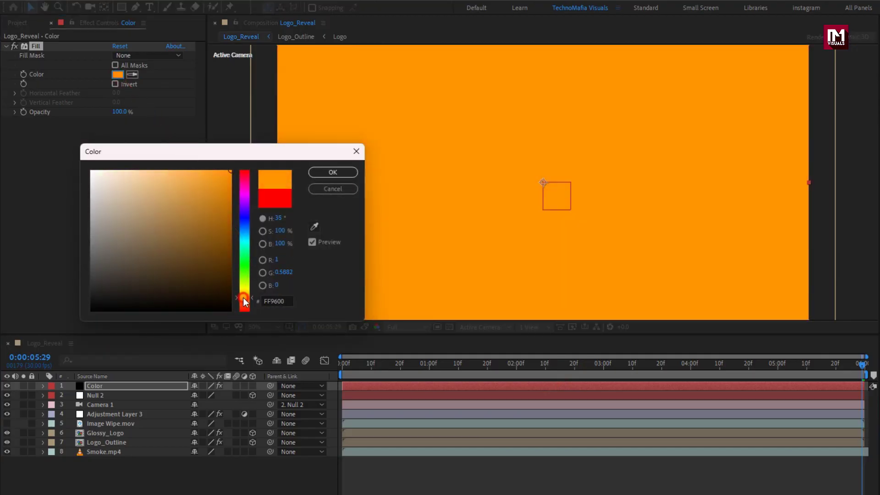
click(319, 173)
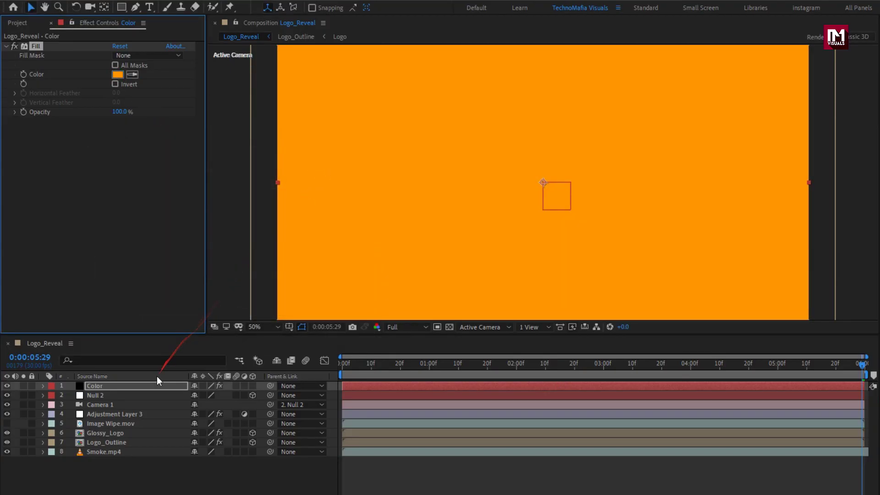
Step: Blend the Color layer in Soft Light mode at 15% opacity
click(225, 489)
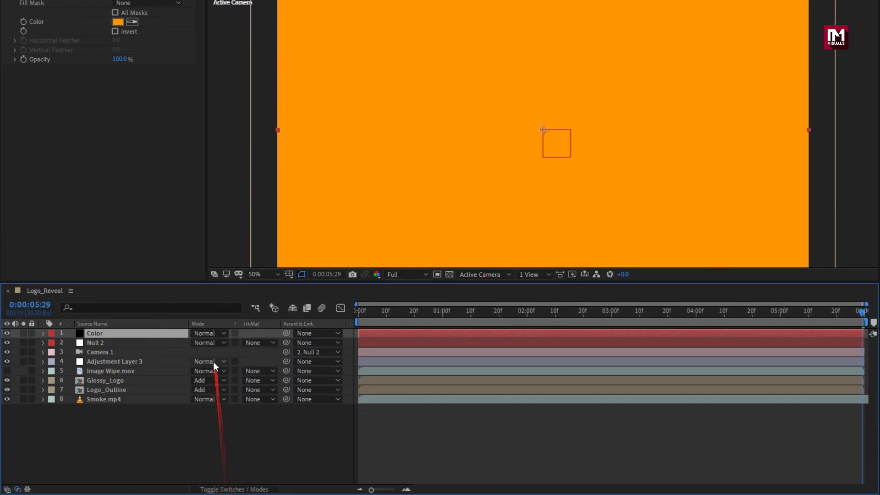
click(204, 331)
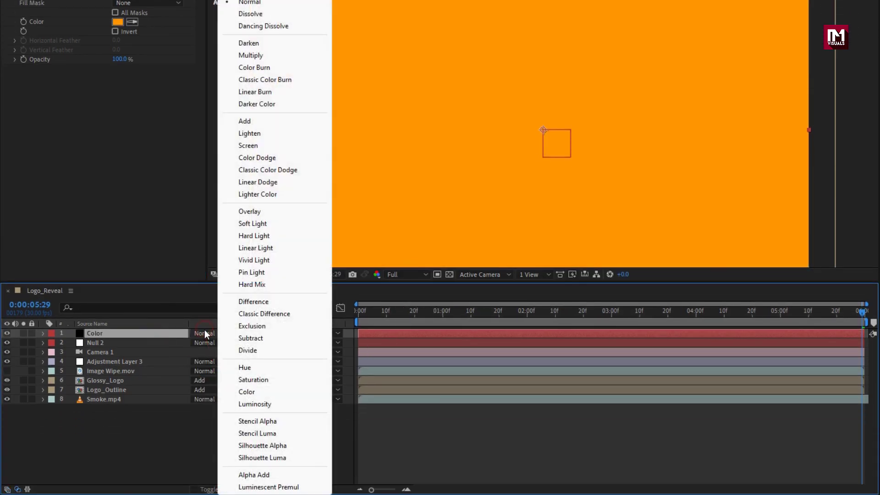
click(244, 225)
key(t)
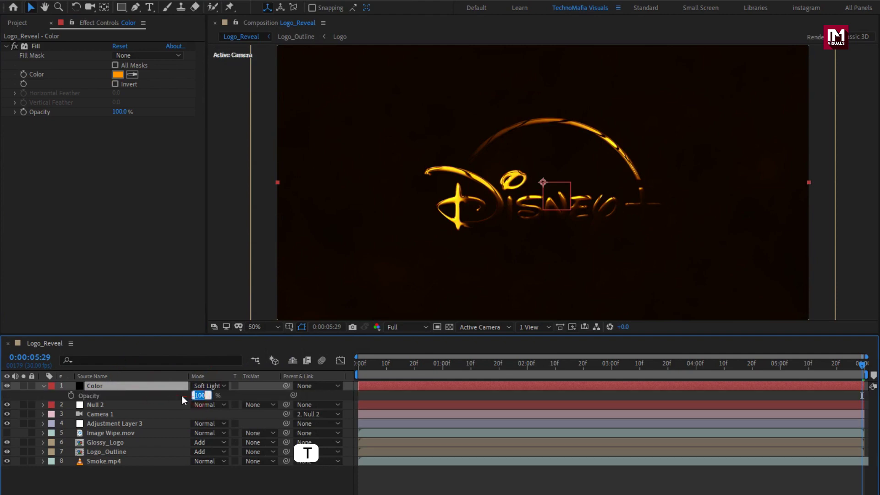
text(15)
key(Return)
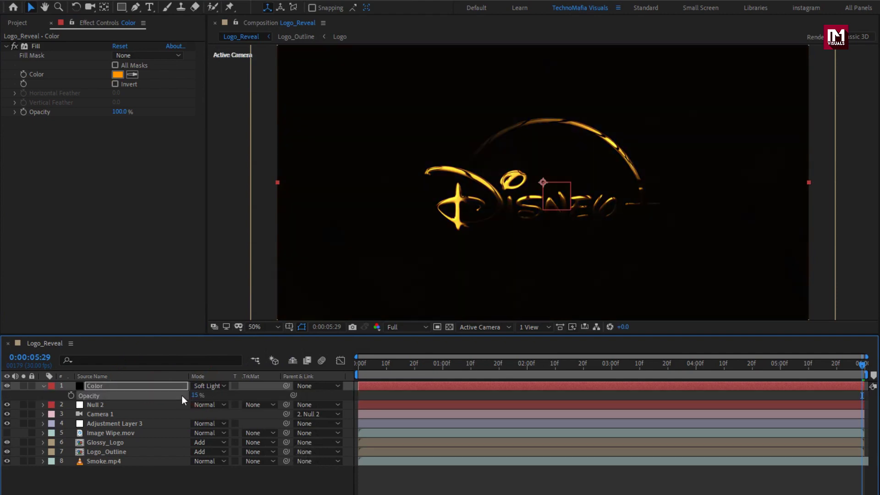
click(544, 363)
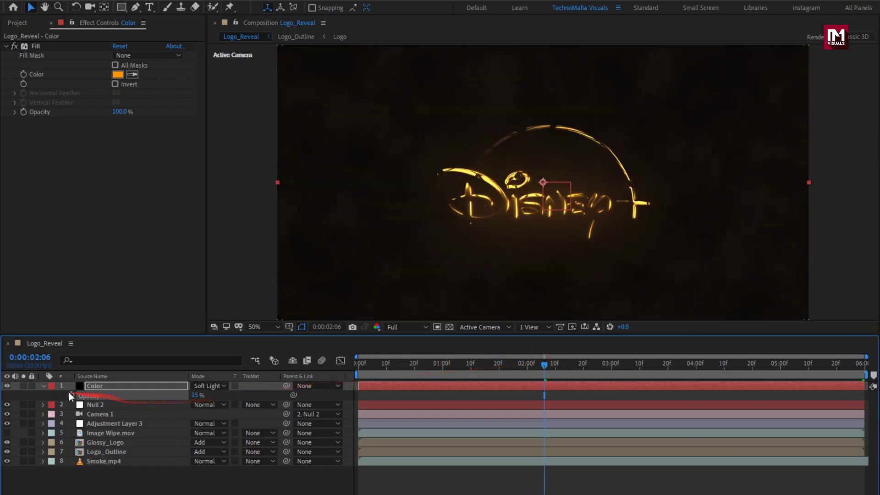
Step: Create a new black solid layer named Dark
click(42, 385)
click(141, 483)
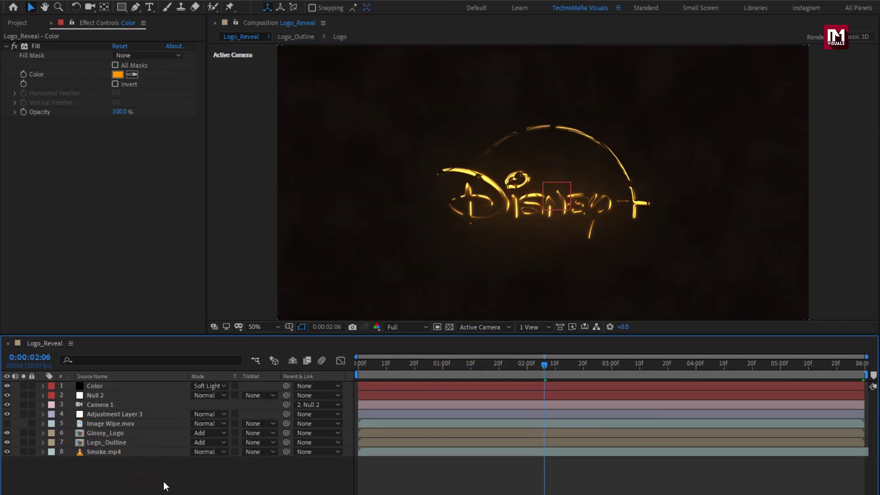
right_click(164, 481)
mouse_move(199, 356)
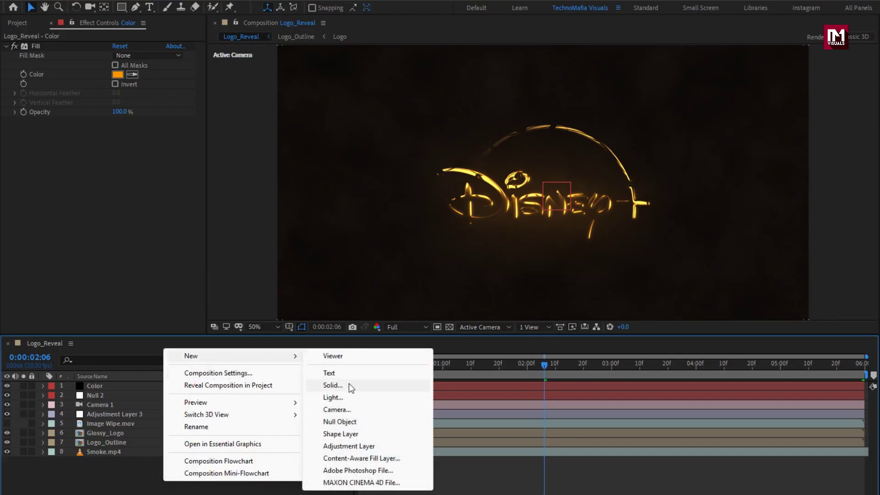
click(333, 385)
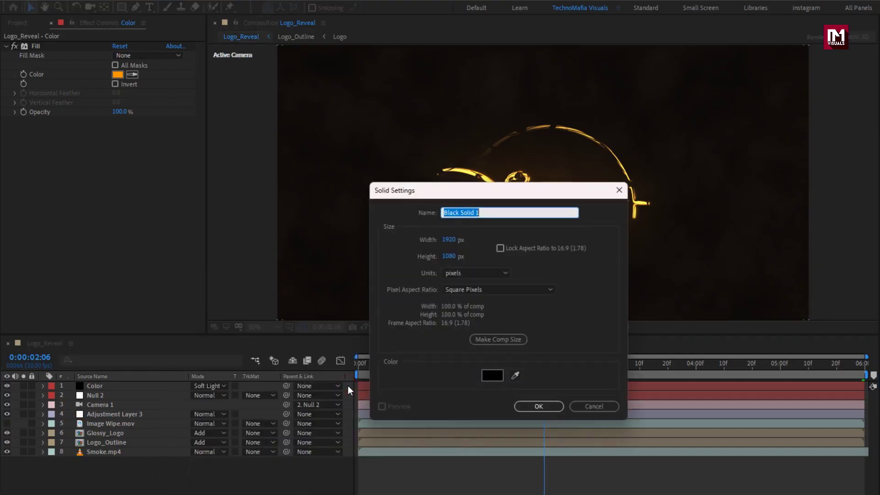
click(517, 405)
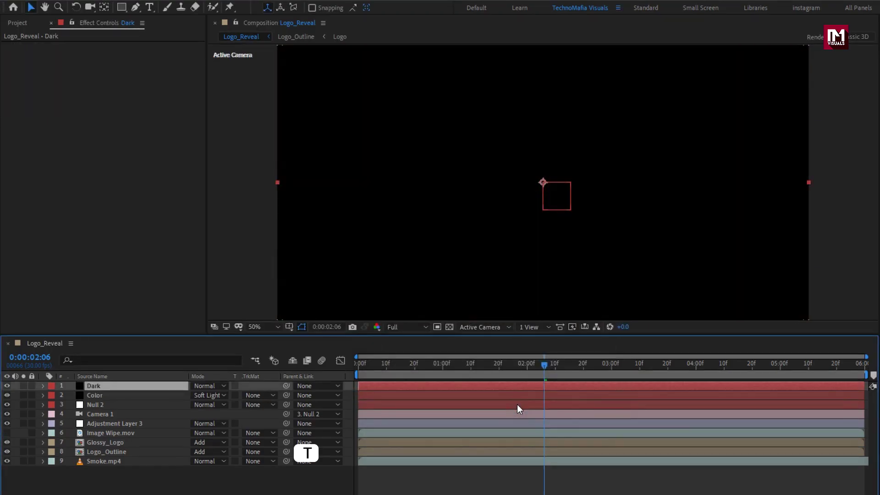
Step: Set Dark's Opacity keyframes at 100% on the first and last frames
key(t)
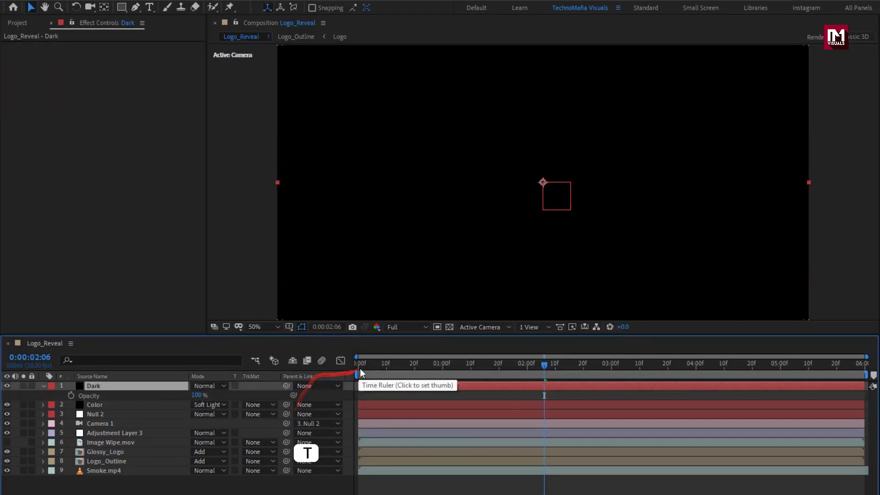
drag(359, 368, 329, 367)
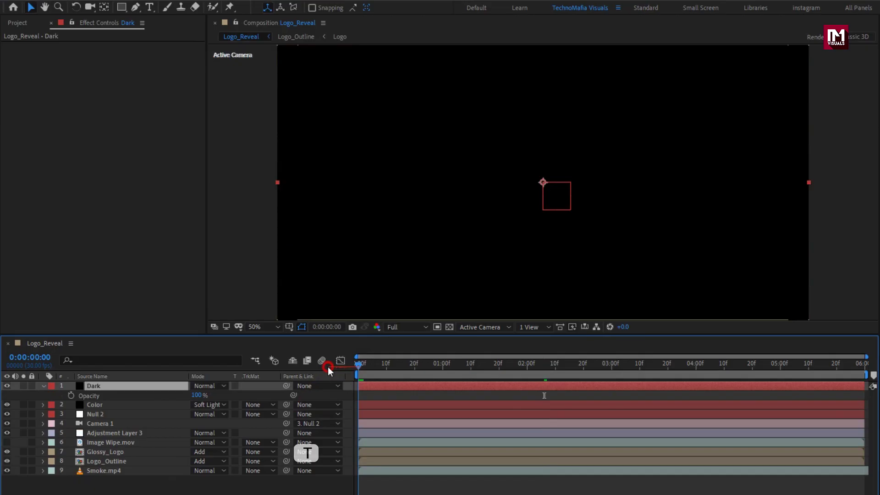
click(72, 396)
drag(818, 362, 865, 363)
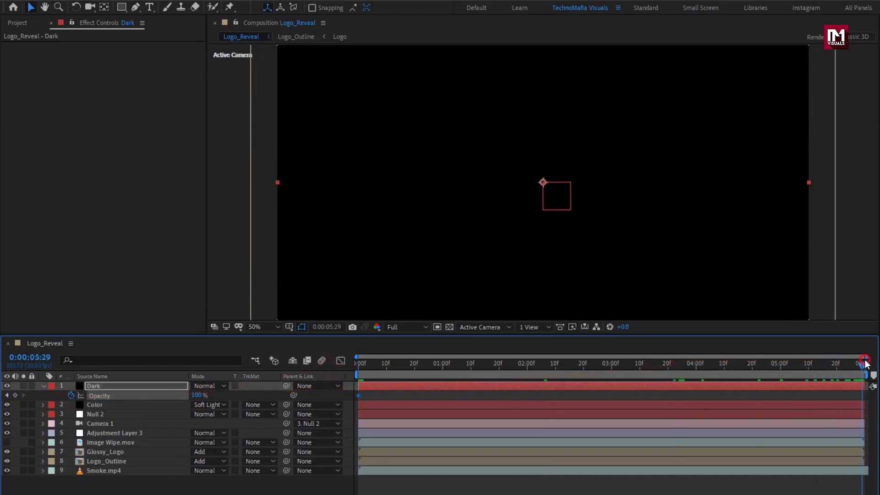
click(15, 394)
Step: Add 0% Opacity keyframes on Dark at 5:00 and 1:00
click(781, 366)
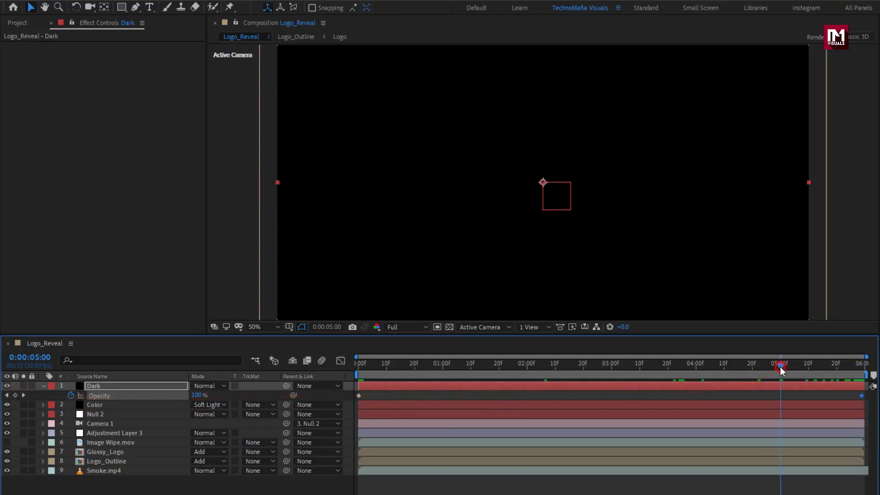
click(200, 395)
text(0)
key(Return)
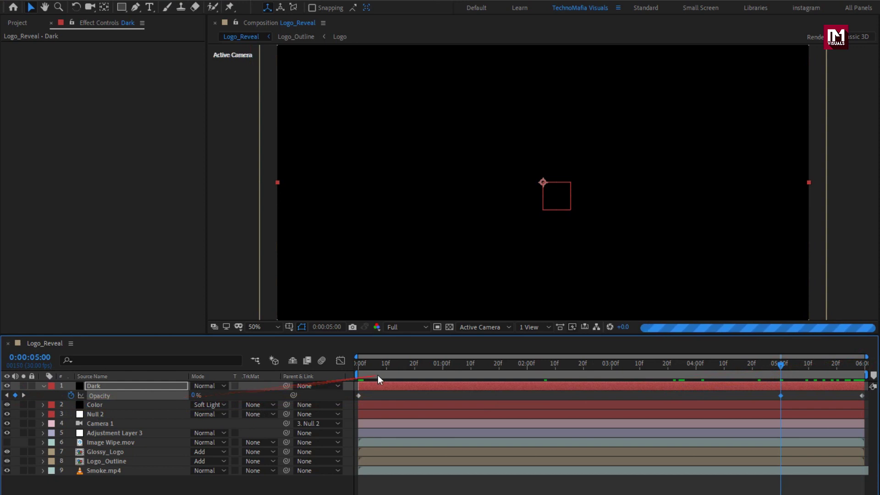
drag(378, 367, 442, 365)
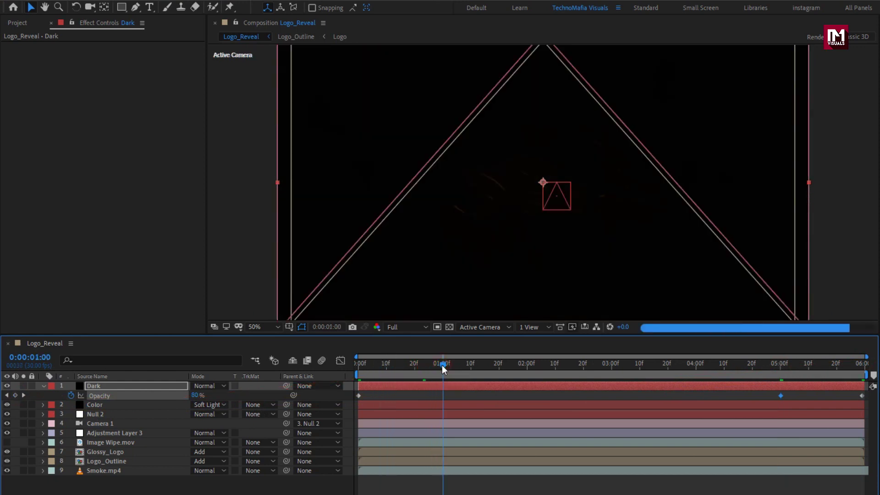
click(195, 395)
text(0)
key(Return)
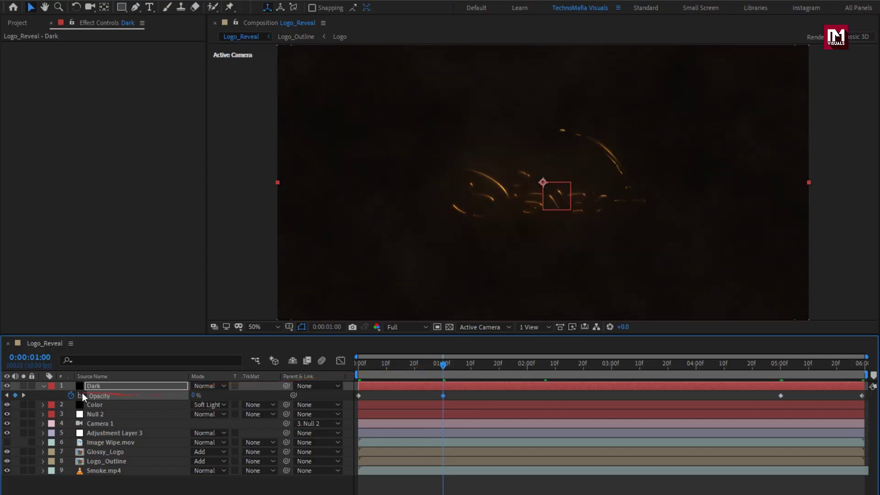
click(44, 386)
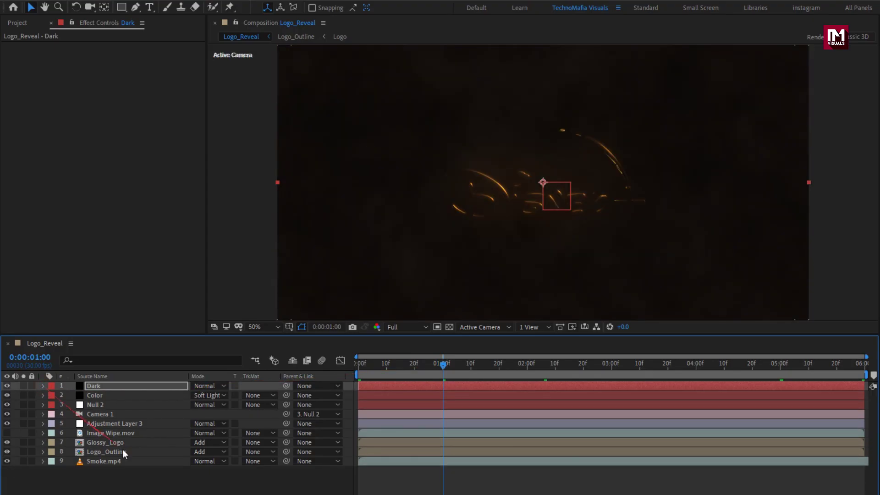
Step: Add a new adjustment layer (Adjustment Layer 4) at the top of the stack
click(156, 488)
right_click(155, 490)
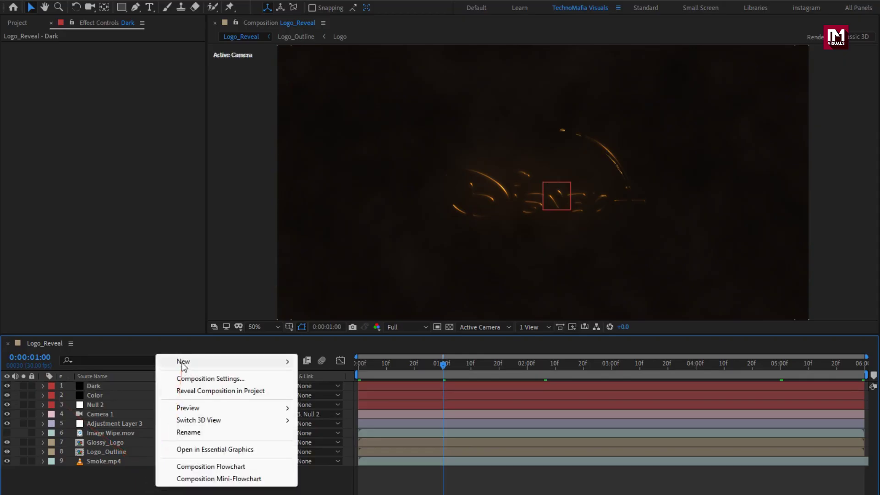
mouse_move(192, 361)
click(336, 453)
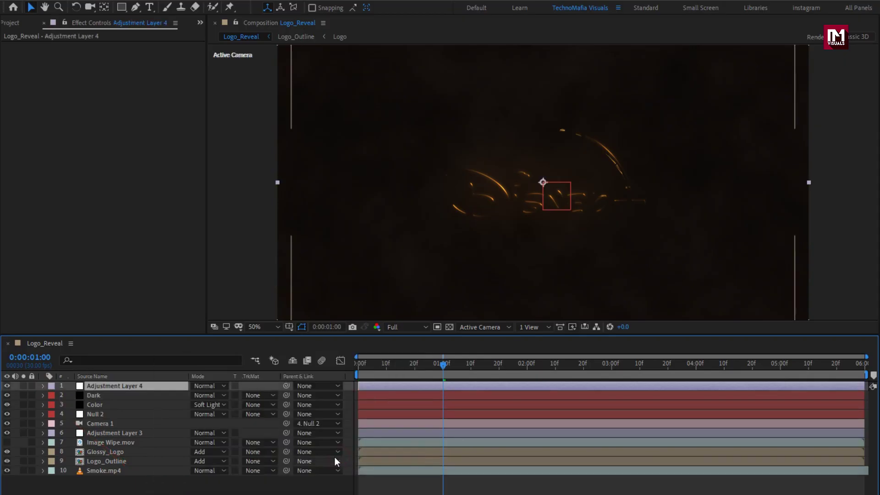
Step: Apply the Noise effect to it with Amount of Noise set to 5%
double_click(773, 38)
text(noi)
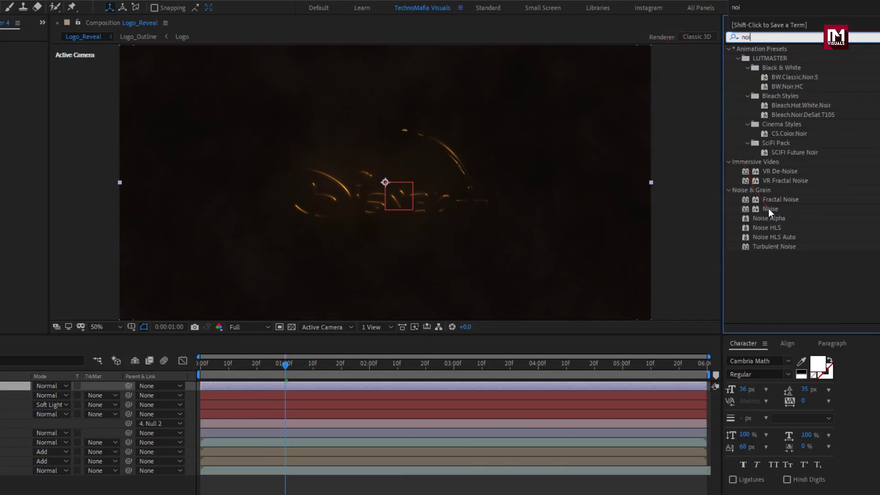
double_click(769, 208)
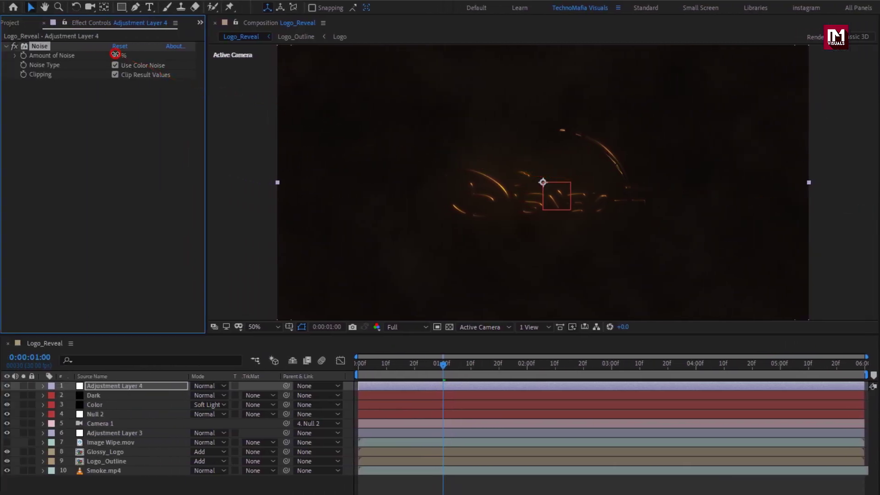
text(5)
key(Return)
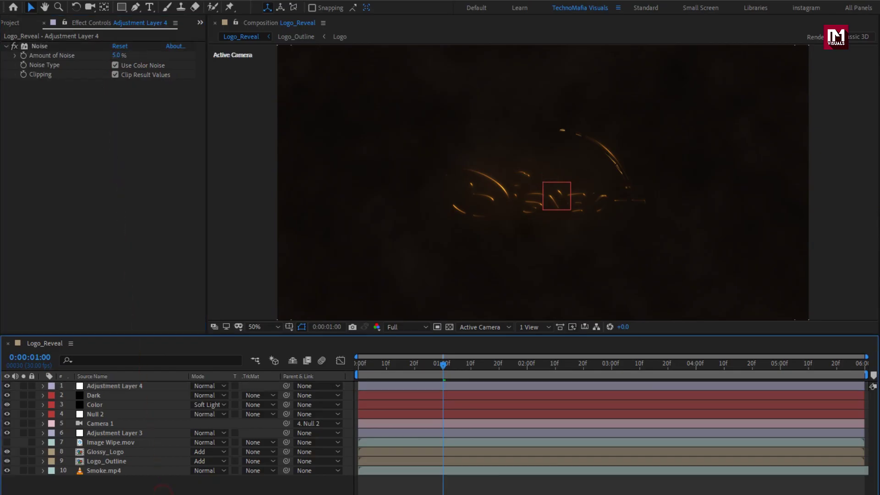
right_click(161, 489)
Step: Create a new black solid layer named Frame
mouse_move(197, 372)
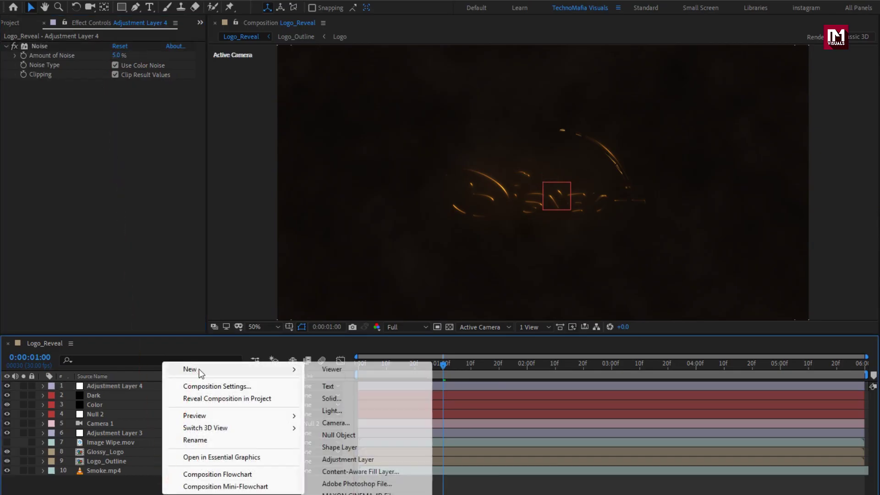
click(356, 401)
text(Frame)
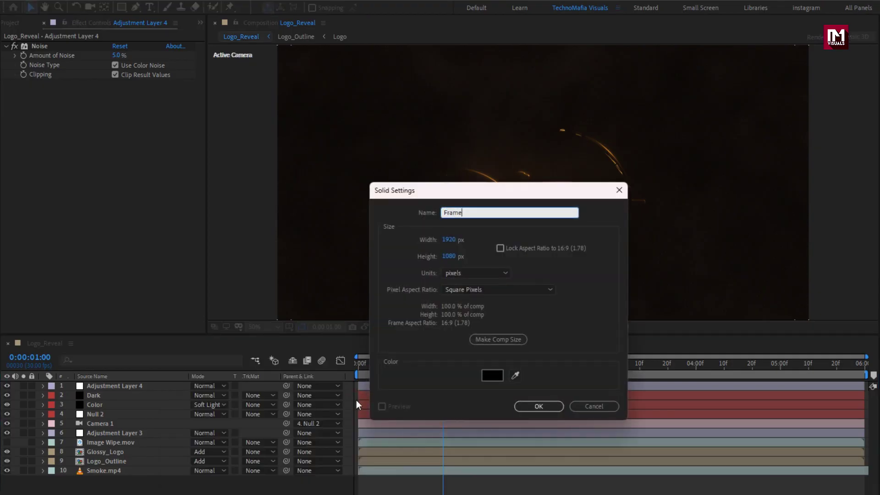
click(527, 406)
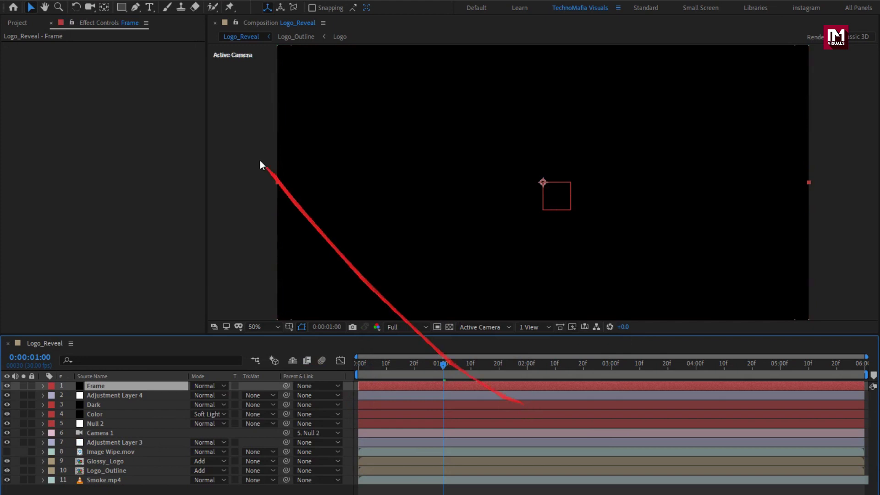
Step: Mask Frame with a rectangle from Top 10% to Bottom 90% of source, inverted into letterbox bars
double_click(119, 10)
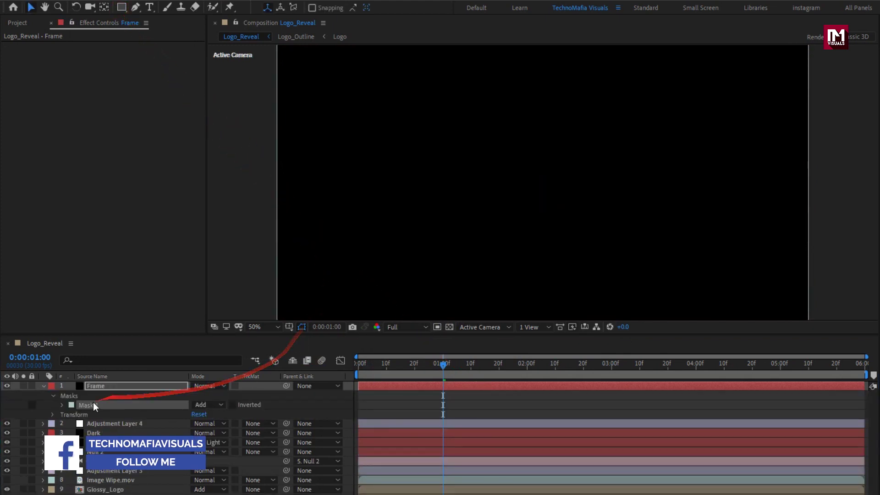
click(62, 406)
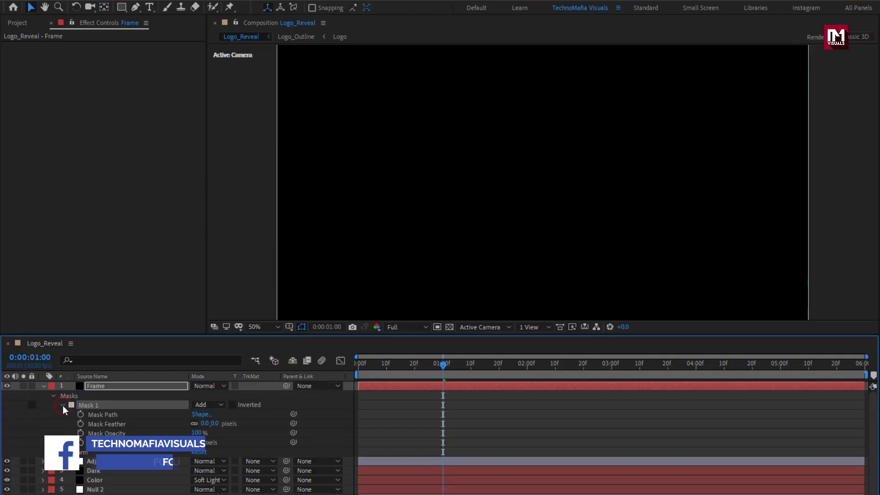
click(205, 414)
click(451, 220)
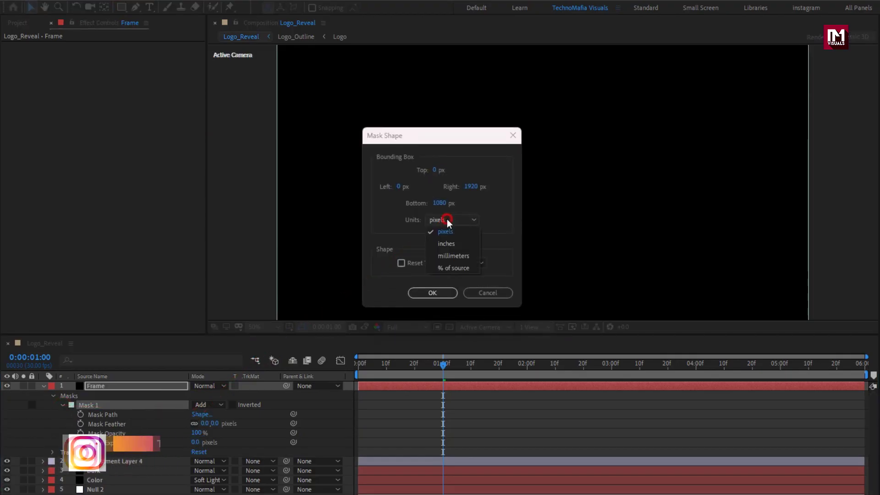
click(449, 268)
click(436, 170)
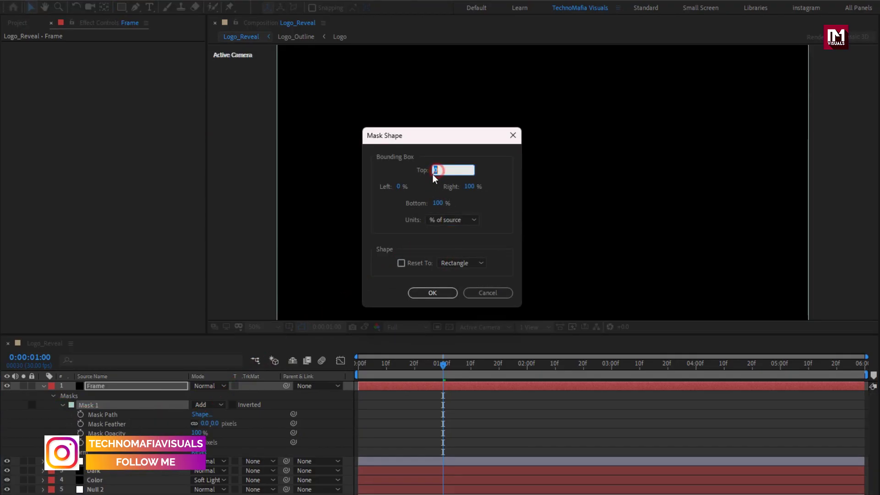
text(10)
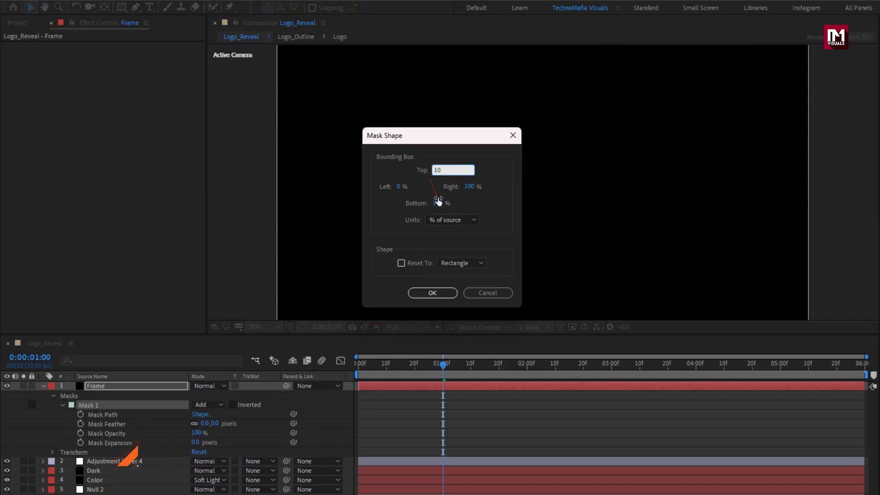
click(438, 203)
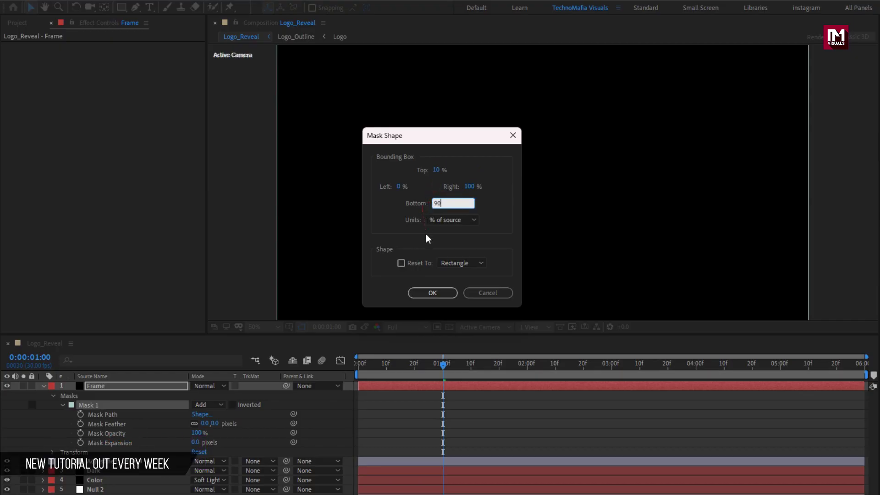
click(428, 293)
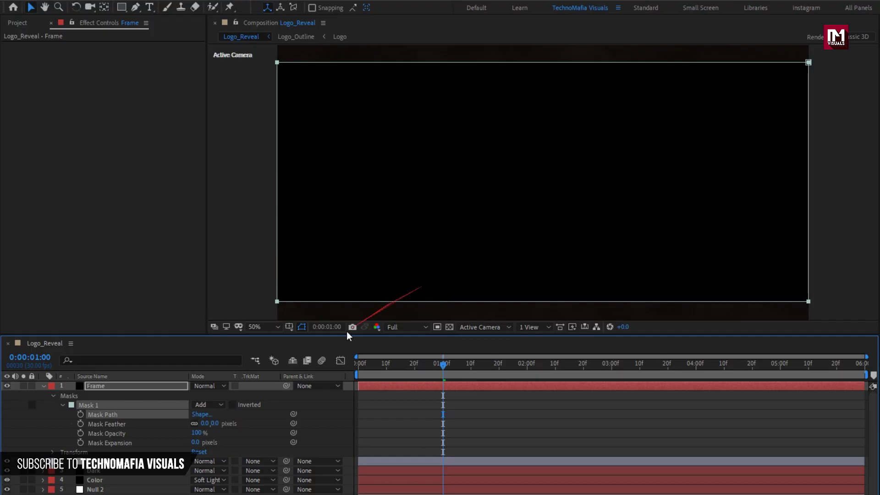
click(233, 405)
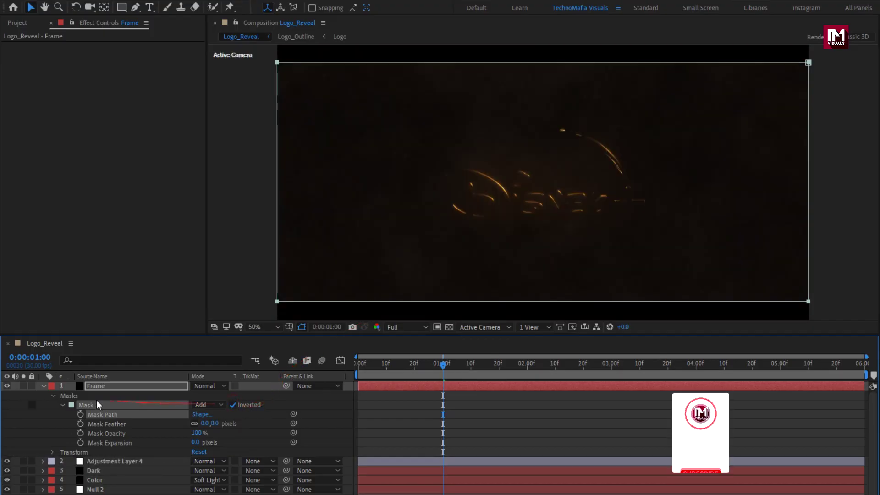
click(43, 386)
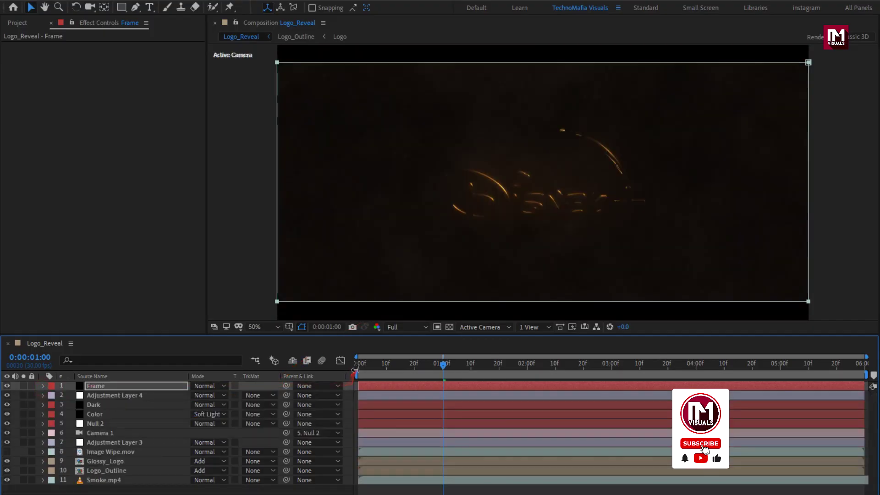
key(Home)
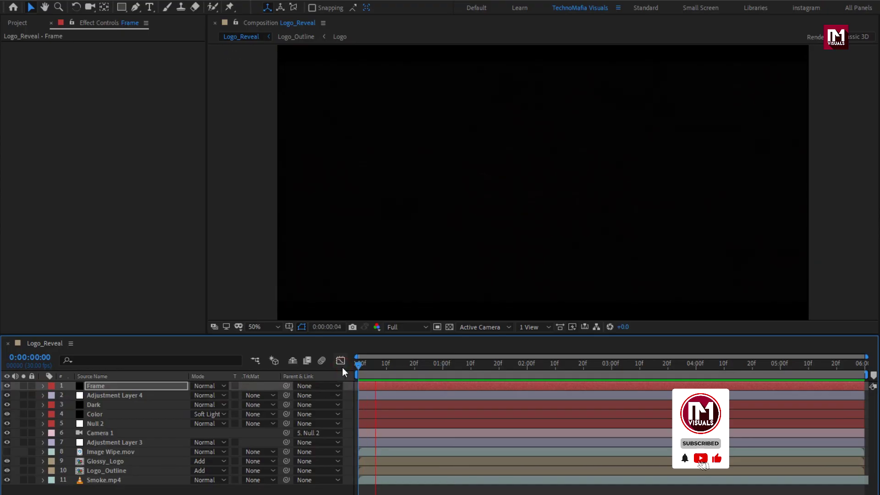